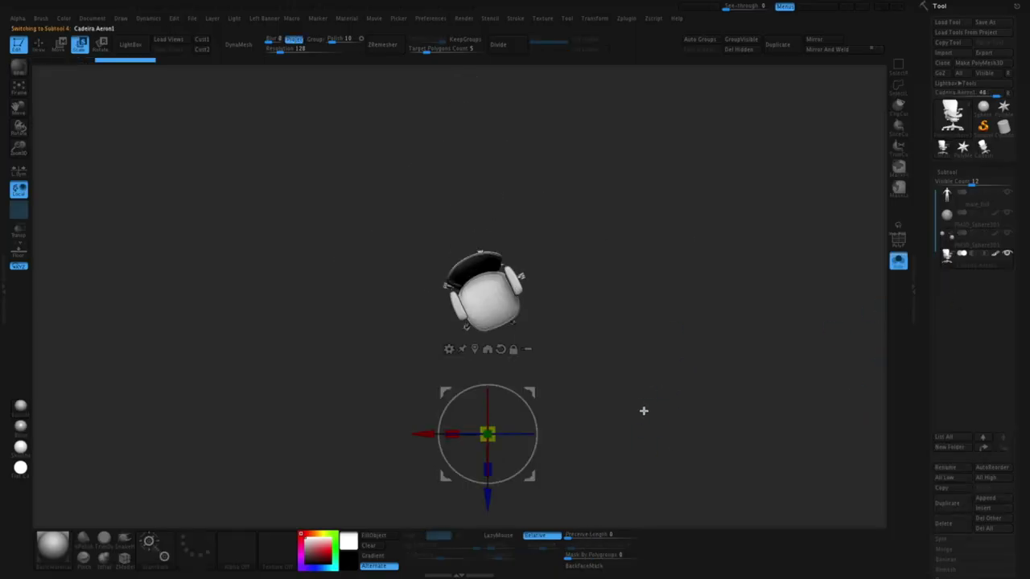
# Undo the last gizmo adjustments on the office chair, unlock the gizmo and send it to its home position.
pyautogui.moveTo(523, 400); pyautogui.dragTo(538, 440)
pyautogui.hotkey('ctrl', 'z')
pyautogui.hotkey('ctrl', 'z')
pyautogui.click(514, 350)
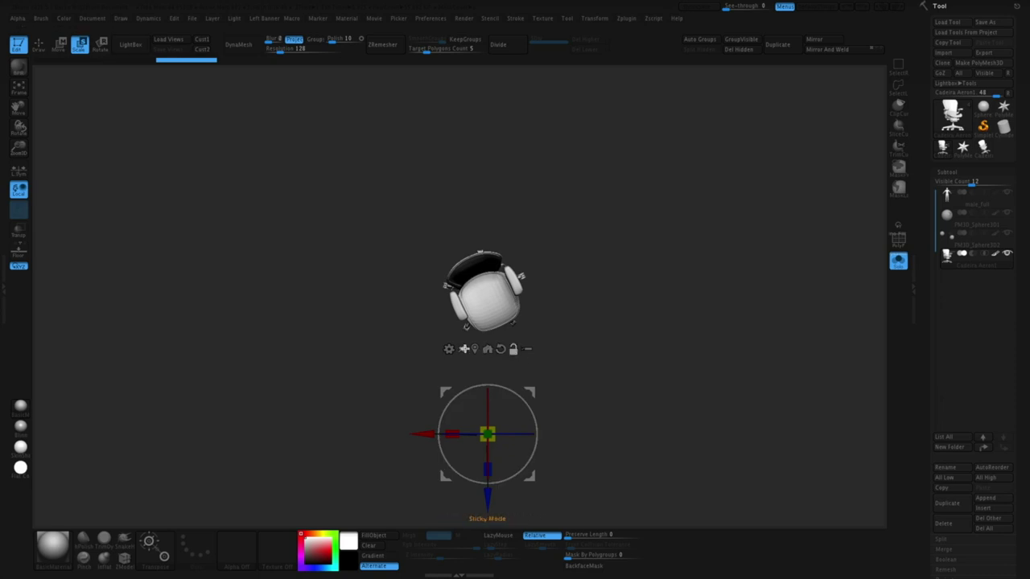
pyautogui.click(486, 348)
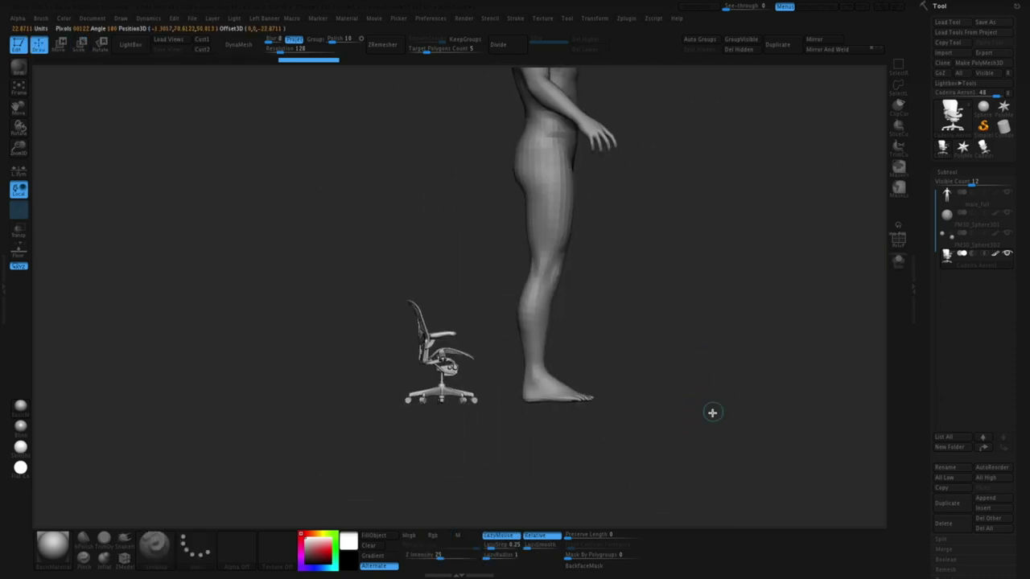
# Move the office chair to the standing male figure and scale it up to match his proportions.
pyautogui.press('w')
pyautogui.moveTo(438, 352)
pyautogui.mouseDown()
pyautogui.moveTo(494, 327)
pyautogui.moveTo(517, 299)
pyautogui.mouseUp()
pyautogui.press('q')
pyautogui.moveTo(724, 426)
pyautogui.mouseDown()
pyautogui.moveTo(676, 429)
pyautogui.moveTo(671, 421)
pyautogui.moveTo(634, 453)
pyautogui.moveTo(727, 453)
pyautogui.moveTo(680, 418)
pyautogui.mouseUp()
pyautogui.press('r')
pyautogui.moveTo(471, 410)
pyautogui.mouseDown()
pyautogui.moveTo(489, 414)
pyautogui.moveTo(476, 412)
pyautogui.mouseUp()
pyautogui.press('w')
pyautogui.hotkey('ctrl', 'z')
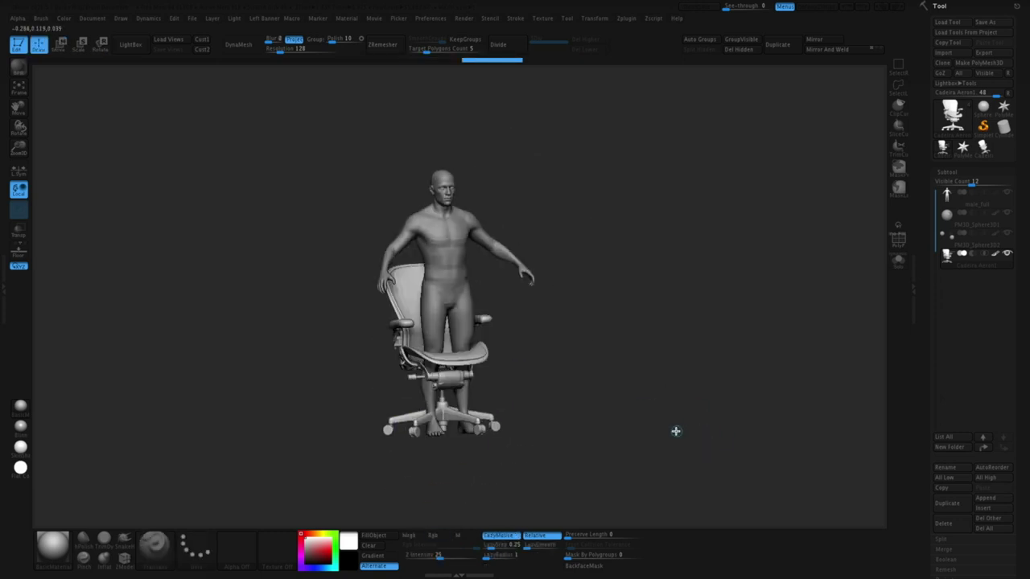
pyautogui.moveTo(676, 431); pyautogui.dragTo(727, 453)
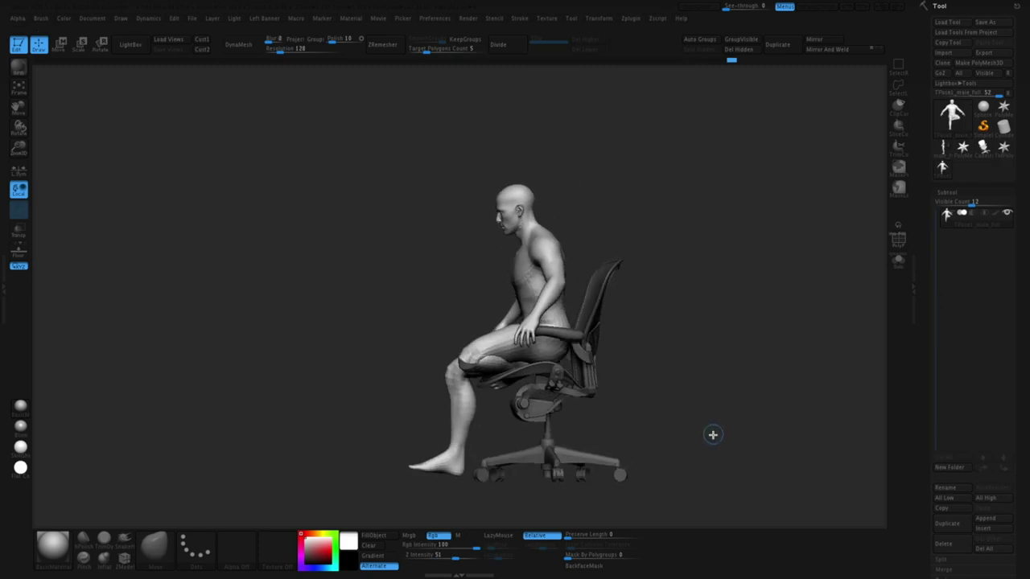
# Adjust the seated figure's leg pose on the chair with a Move transpose line.
pyautogui.press('w')
pyautogui.moveTo(640, 338); pyautogui.dragTo(724, 453)
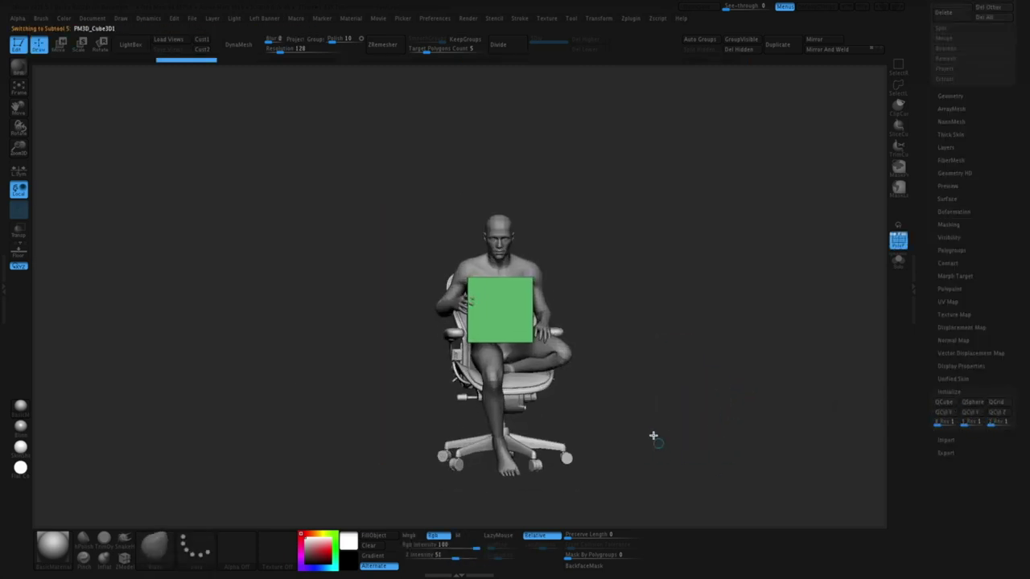
# Flatten the cube into a thin, wide desktop slab and position it above the seated figure's lap.
pyautogui.press('w')
pyautogui.moveTo(526, 204); pyautogui.dragTo(531, 284)
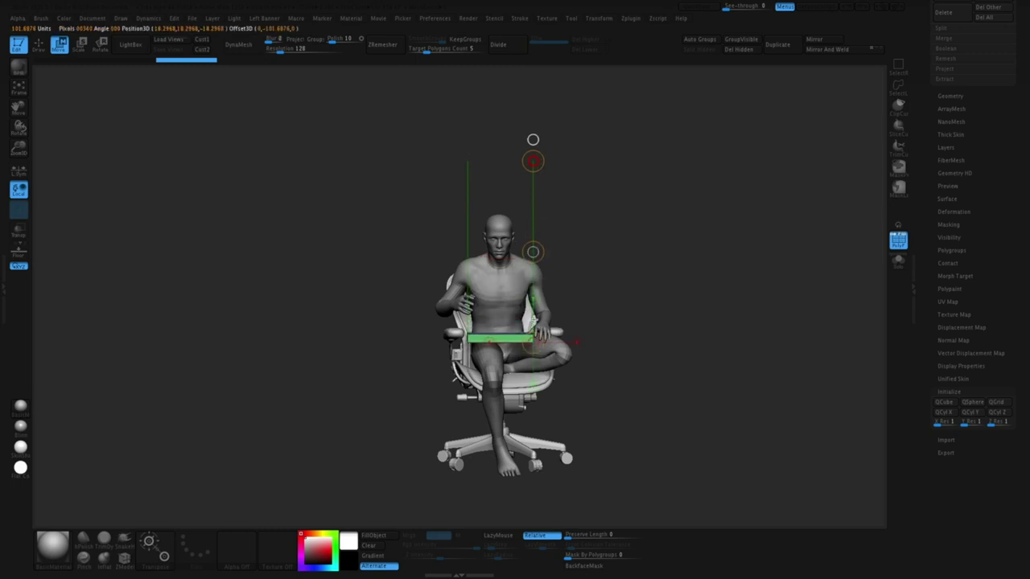
pyautogui.moveTo(612, 322); pyautogui.dragTo(614, 402)
pyautogui.moveTo(524, 359); pyautogui.dragTo(676, 370)
pyautogui.keyDown('shift'); pyautogui.moveTo(630, 296); pyautogui.dragTo(630, 399); pyautogui.keyUp('shift')
pyautogui.moveTo(630, 399); pyautogui.dragTo(637, 469)
pyautogui.press('q')
pyautogui.moveTo(709, 470)
pyautogui.keyDown('shift'); pyautogui.mouseDown()
pyautogui.moveTo(732, 410)
pyautogui.moveTo(699, 385)
pyautogui.mouseUp(); pyautogui.keyUp('shift')
pyautogui.press('w')
pyautogui.keyDown('shift'); pyautogui.moveTo(601, 311); pyautogui.dragTo(601, 482); pyautogui.keyUp('shift')
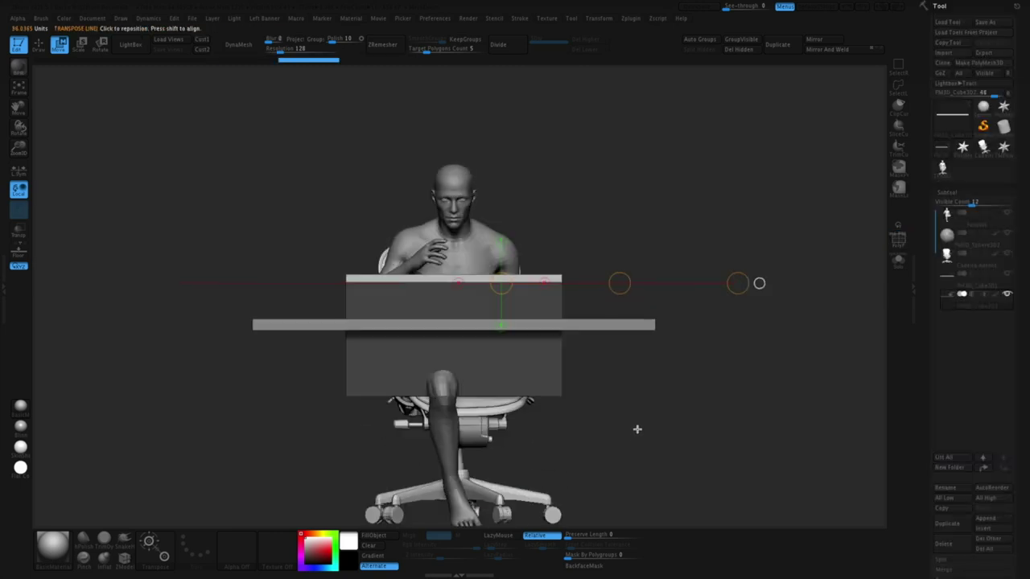
# Raise the second panel above the desktop and scale it to monitor proportions in front of the figure.
pyautogui.moveTo(637, 428)
pyautogui.mouseDown()
pyautogui.moveTo(671, 435)
pyautogui.moveTo(671, 464)
pyautogui.moveTo(658, 402)
pyautogui.moveTo(660, 451)
pyautogui.mouseUp()
pyautogui.moveTo(650, 480)
pyautogui.keyDown('shift'); pyautogui.mouseDown()
pyautogui.moveTo(648, 295)
pyautogui.moveTo(650, 354)
pyautogui.mouseUp(); pyautogui.keyUp('shift')
pyautogui.press('q')
pyautogui.moveTo(713, 384)
pyautogui.keyDown('shift'); pyautogui.mouseDown()
pyautogui.moveTo(655, 371)
pyautogui.moveTo(665, 360)
pyautogui.mouseUp(); pyautogui.keyUp('shift')
pyautogui.press('w')
pyautogui.moveTo(603, 363); pyautogui.dragTo(581, 235)
pyautogui.press('r')
pyautogui.keyDown('shift'); pyautogui.moveTo(465, 286); pyautogui.dragTo(720, 286); pyautogui.keyUp('shift')
pyautogui.moveTo(721, 287); pyautogui.dragTo(717, 272)
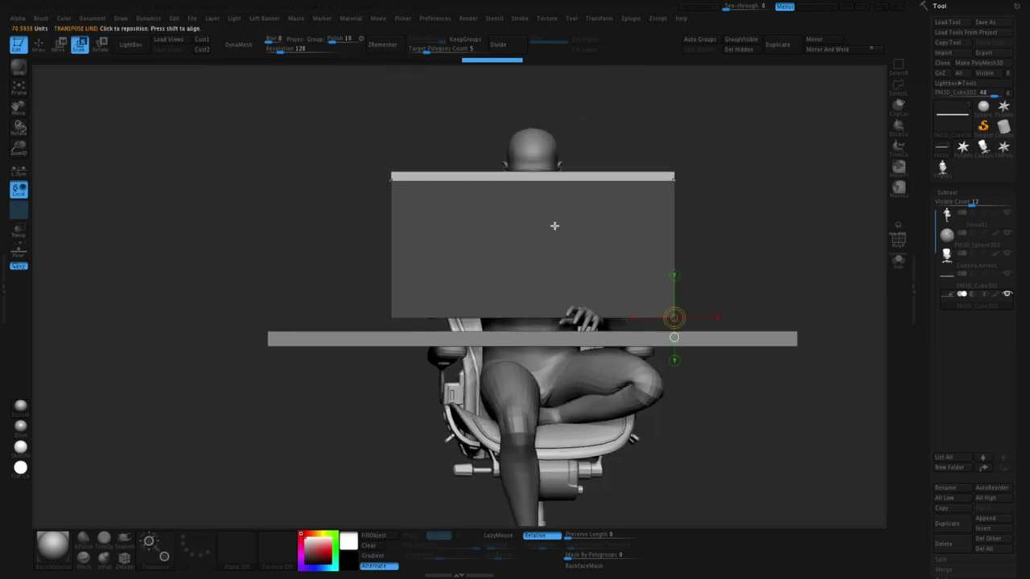
pyautogui.keyDown('shift'); pyautogui.moveTo(537, 247); pyautogui.dragTo(738, 247); pyautogui.keyUp('shift')
pyautogui.moveTo(738, 247); pyautogui.dragTo(677, 247)
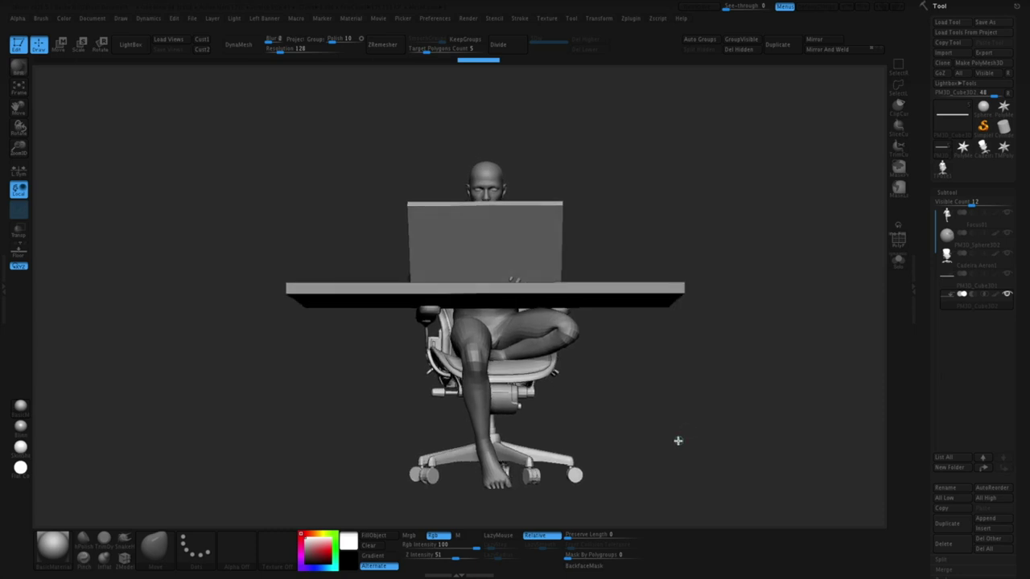
# Rotate the display panel around its lower edge so that it leans back on the desk.
pyautogui.moveTo(617, 423); pyautogui.dragTo(690, 413)
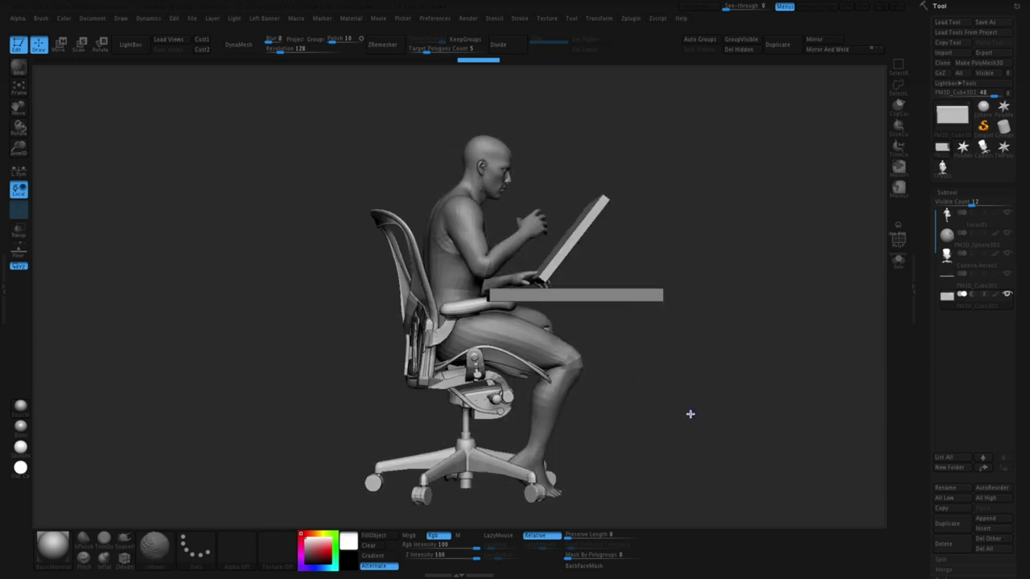
pyautogui.moveTo(744, 463); pyautogui.dragTo(690, 447)
pyautogui.press('r')
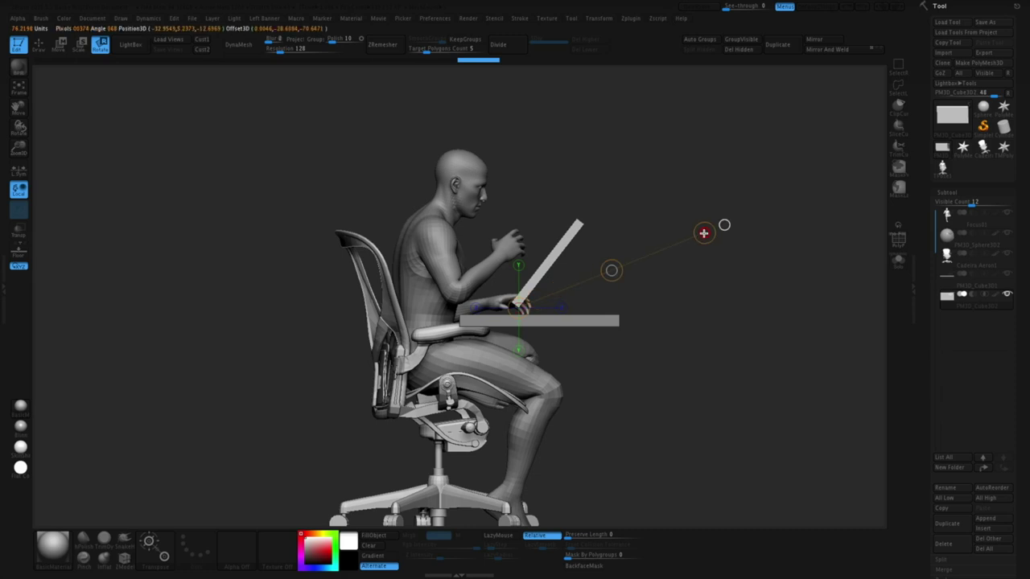
pyautogui.press('q')
pyautogui.moveTo(814, 447)
pyautogui.mouseDown()
pyautogui.moveTo(696, 435)
pyautogui.moveTo(729, 415)
pyautogui.moveTo(754, 415)
pyautogui.moveTo(752, 426)
pyautogui.mouseUp()
# Save the current scene to file.
pyautogui.hotkey('ctrl', 's')
pyautogui.click(685, 311)
pyautogui.click(548, 260)
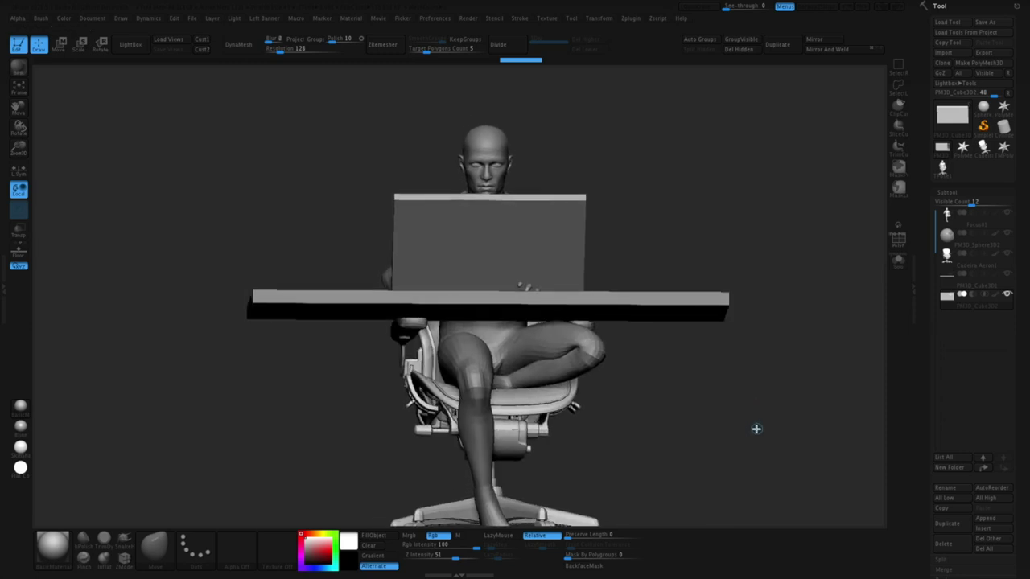
pyautogui.moveTo(752, 428); pyautogui.dragTo(745, 423)
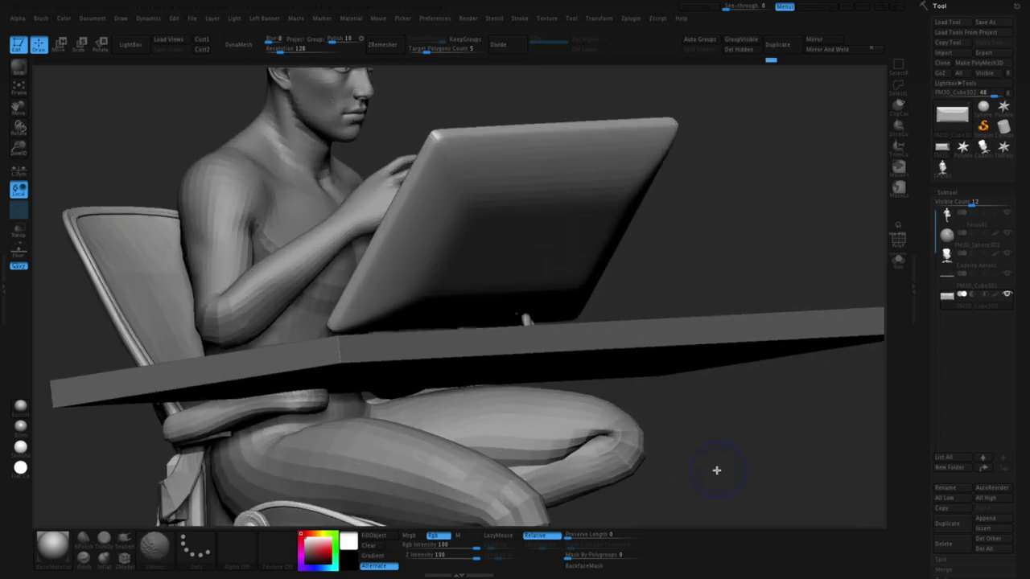
# Insert edge loops along the display panel's border near its corner with the ZModeler brush.
pyautogui.hotkey('shift', 'd')
pyautogui.hotkey('shift', 'f')
pyautogui.moveTo(735, 445); pyautogui.dragTo(733, 225)
pyautogui.press('b')
pyautogui.press('z')
pyautogui.press('m')
pyautogui.keyDown('ctrl'); pyautogui.moveTo(413, 226); pyautogui.dragTo(344, 222, button='right'); pyautogui.keyUp('ctrl')
pyautogui.press('space')
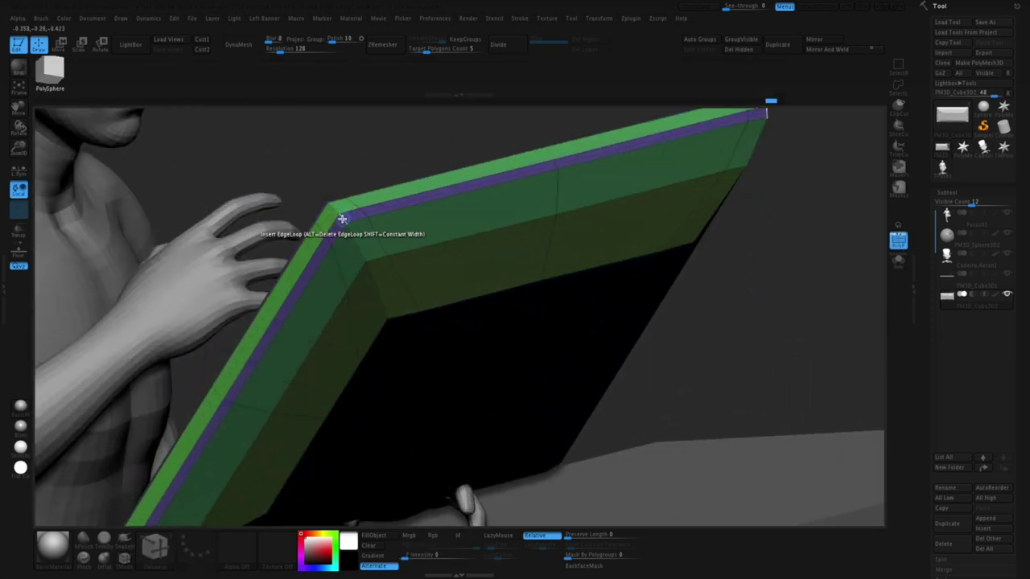
pyautogui.click(345, 220)
pyautogui.press('space')
pyautogui.click(443, 226)
pyautogui.click(290, 345)
pyautogui.moveTo(354, 216); pyautogui.dragTo(357, 208)
# Preview the display panel smoothed and divide its geometry up to subdivision level 5.
pyautogui.press('d')
pyautogui.hotkey('shift', 'f')
pyautogui.moveTo(770, 324); pyautogui.dragTo(737, 459)
pyautogui.keyDown('ctrl'); pyautogui.moveTo(737, 458); pyautogui.dragTo(747, 456, button='right'); pyautogui.keyUp('ctrl')
pyautogui.hotkey('shift', 'd')
pyautogui.hotkey('ctrl', 'd')
pyautogui.hotkey('ctrl', 'z')
pyautogui.hotkey('ctrl', 'd')
pyautogui.hotkey('ctrl', 'z')
pyautogui.hotkey('ctrl', 'd')
pyautogui.hotkey('ctrl', 'd')
pyautogui.hotkey('ctrl', 'd')
pyautogui.hotkey('ctrl', 'd')
pyautogui.moveTo(738, 436); pyautogui.dragTo(724, 468)
# Smooth the display panel's corners, divide it to subdivision level 6 and choose the Move brush.
pyautogui.hotkey('shift', 's')
pyautogui.keyDown('shift'); pyautogui.moveTo(543, 244); pyautogui.dragTo(524, 277); pyautogui.keyUp('shift')
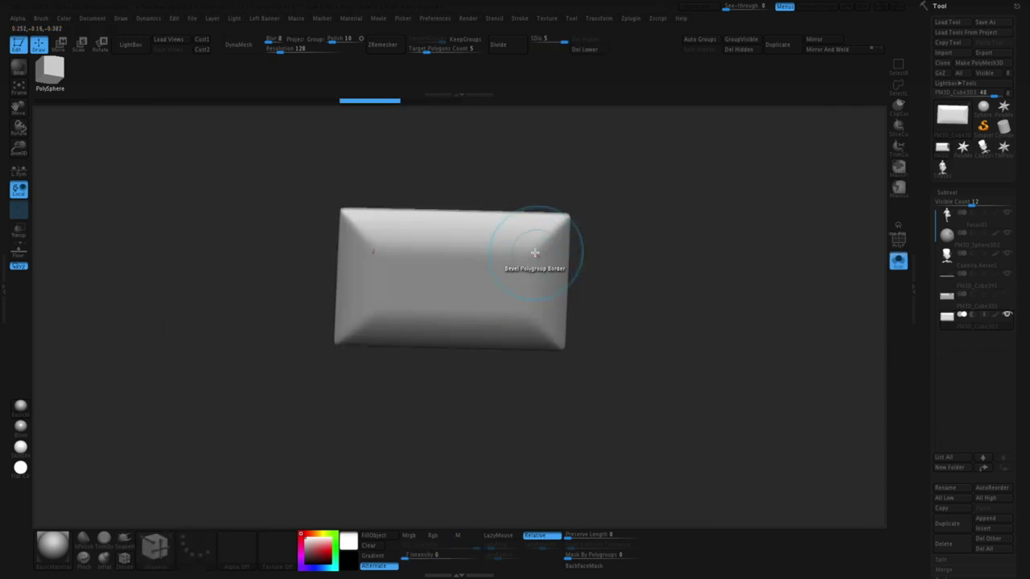
pyautogui.keyDown('shift'); pyautogui.moveTo(544, 243); pyautogui.dragTo(556, 242); pyautogui.keyUp('shift')
pyautogui.moveTo(547, 326)
pyautogui.keyDown('shift'); pyautogui.mouseDown()
pyautogui.moveTo(554, 336)
pyautogui.moveTo(547, 325)
pyautogui.mouseUp(); pyautogui.keyUp('shift')
pyautogui.moveTo(668, 338)
pyautogui.mouseDown()
pyautogui.moveTo(676, 378)
pyautogui.moveTo(627, 370)
pyautogui.mouseUp()
pyautogui.moveTo(497, 293)
pyautogui.mouseDown(button='right')
pyautogui.moveTo(660, 419)
pyautogui.moveTo(716, 437)
pyautogui.moveTo(708, 427)
pyautogui.moveTo(722, 425)
pyautogui.moveTo(731, 444)
pyautogui.moveTo(725, 431)
pyautogui.mouseUp(button='right')
pyautogui.hotkey('ctrl', 'd')
pyautogui.press('b')
pyautogui.press('m')
pyautogui.press('v')
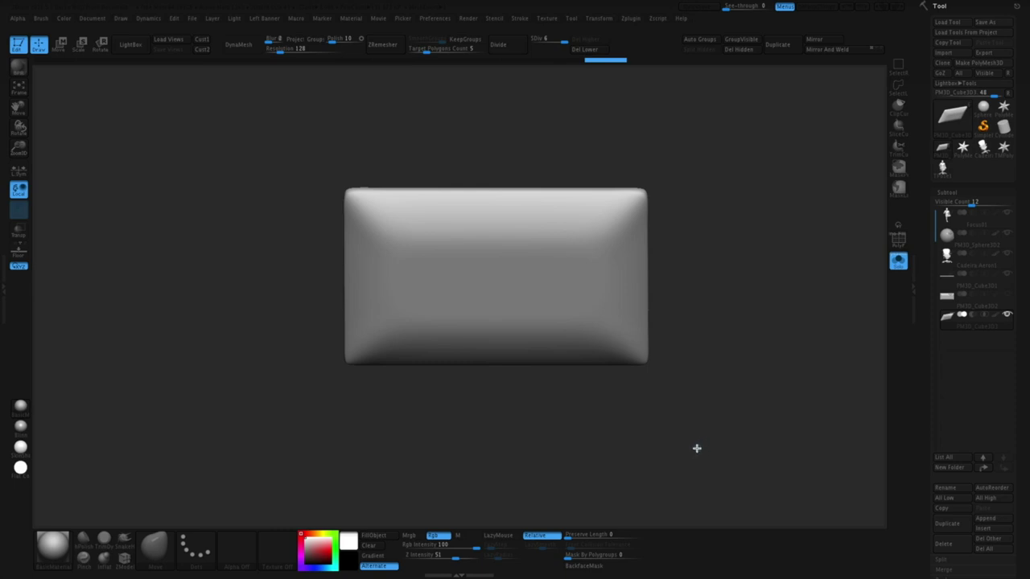
# Examine the CintiqShape back panel's topology with the wireframe and dynamic subdivision toggled on and off.
pyautogui.keyDown('alt'); pyautogui.click(543, 299); pyautogui.keyUp('alt')
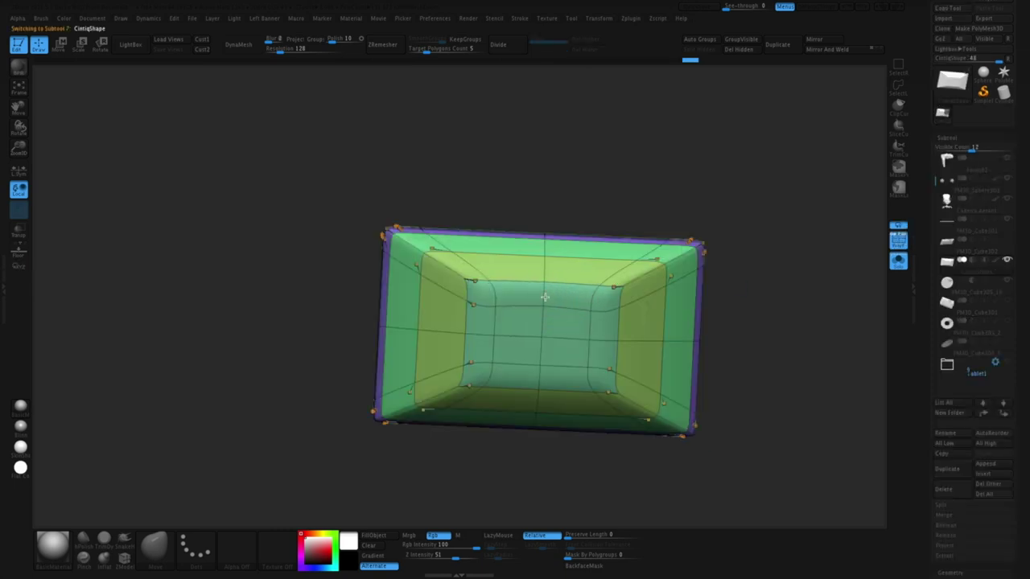
pyautogui.moveTo(545, 298); pyautogui.dragTo(545, 305, button='right')
pyautogui.moveTo(634, 312); pyautogui.dragTo(604, 315, button='right')
pyautogui.hotkey('shift', 'f')
pyautogui.hotkey('shift', 'f')
pyautogui.hotkey('shift', 'd')
pyautogui.moveTo(603, 315); pyautogui.dragTo(614, 297)
pyautogui.press('d')
pyautogui.moveTo(614, 296)
pyautogui.mouseDown(button='right')
pyautogui.moveTo(604, 314)
pyautogui.moveTo(612, 331)
pyautogui.mouseUp(button='right')
pyautogui.hotkey('shift', 'd')
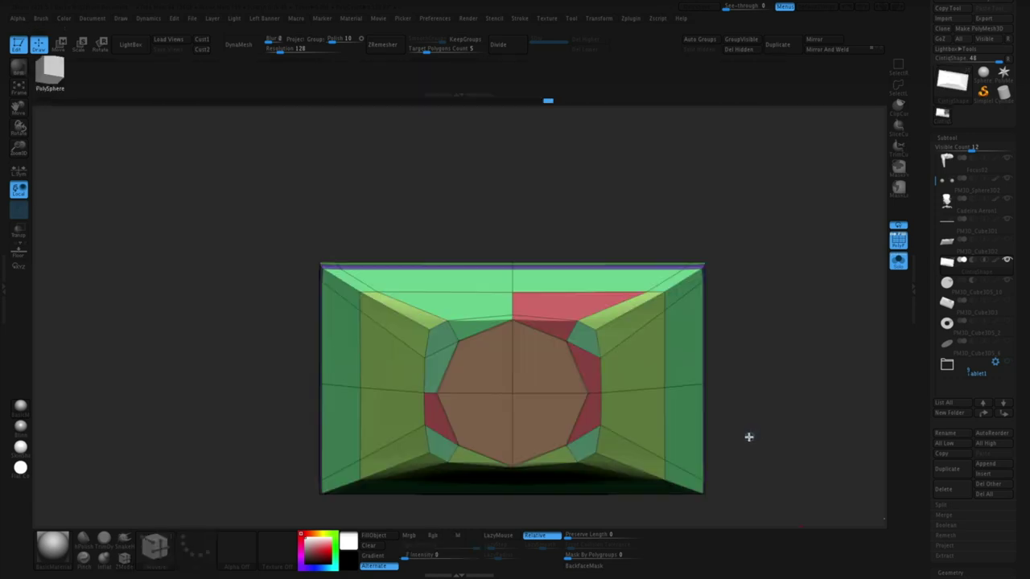
pyautogui.press('d')
pyautogui.hotkey('shift', 'd')
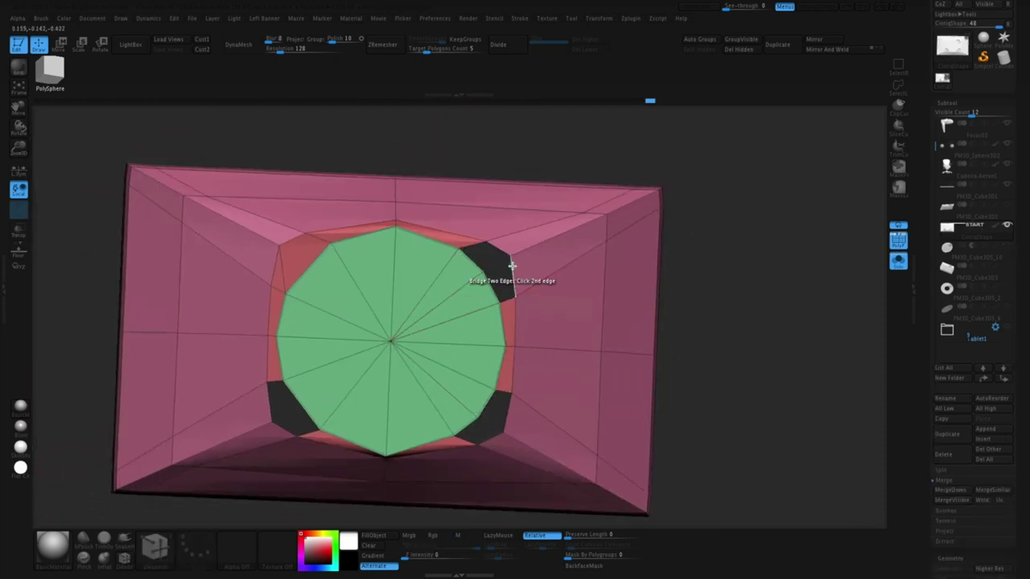
# Bridge the open gaps between the central disc and the surrounding back panel with ZModeler edge bridges.
pyautogui.click(470, 427)
pyautogui.click(490, 439)
pyautogui.click(508, 324)
pyautogui.press('d')
pyautogui.hotkey('shift', 'd')
pyautogui.moveTo(752, 446)
pyautogui.keyDown('alt'); pyautogui.mouseDown()
pyautogui.moveTo(764, 423)
pyautogui.moveTo(764, 455)
pyautogui.mouseUp(); pyautogui.keyUp('alt')
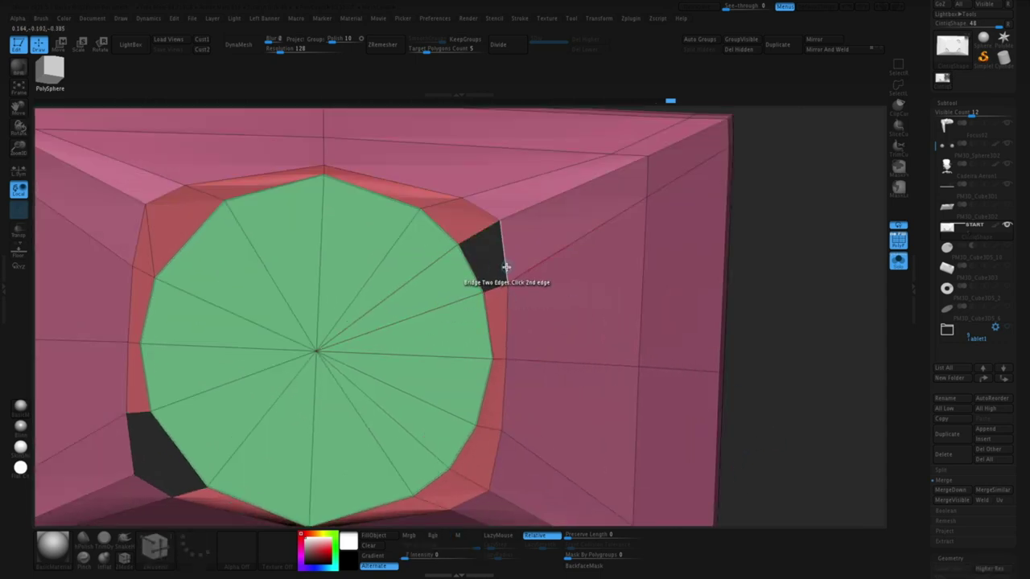
pyautogui.click(507, 267)
pyautogui.press('d')
pyautogui.hotkey('shift', 'f')
pyautogui.keyDown('alt'); pyautogui.moveTo(756, 409); pyautogui.dragTo(740, 451); pyautogui.keyUp('alt')
pyautogui.hotkey('shift', 'f')
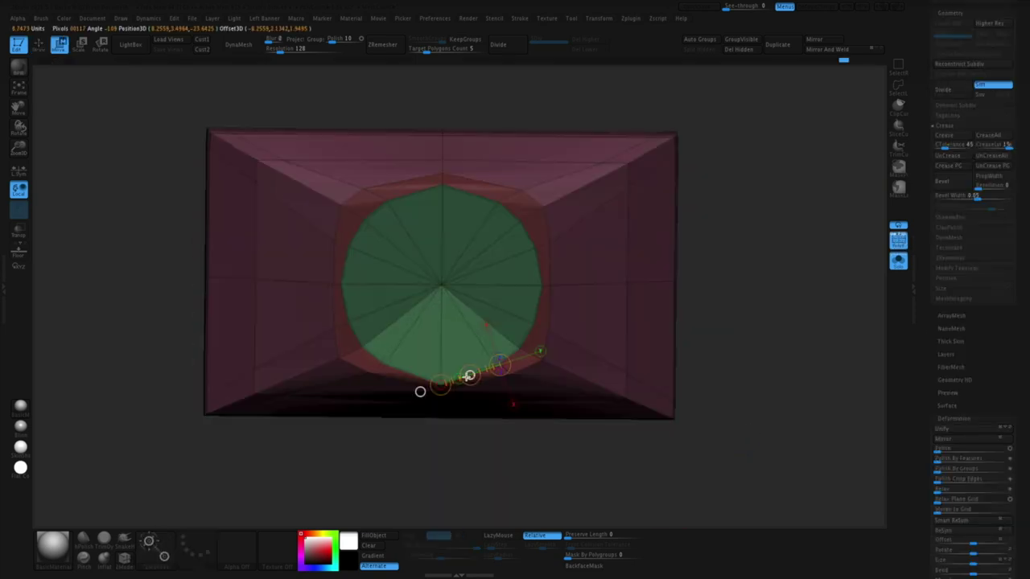
# Move the unmasked lower segments of the central disc to refine its outline on the back panel.
pyautogui.press('q')
pyautogui.press('w')
pyautogui.press('q')
pyautogui.moveTo(612, 419)
pyautogui.keyDown('alt'); pyautogui.mouseDown()
pyautogui.moveTo(605, 357)
pyautogui.moveTo(448, 273)
pyautogui.mouseUp(); pyautogui.keyUp('alt')
pyautogui.press('w')
pyautogui.press('d')
pyautogui.press('d')
# Examine the reshaped disc and back panel with the wireframe and smooth subdivision toggled.
pyautogui.hotkey('shift', 'f')
pyautogui.moveTo(619, 359); pyautogui.dragTo(482, 277)
pyautogui.hotkey('shift', 'f')
pyautogui.hotkey('shift', 'd')
pyautogui.press('d')
pyautogui.hotkey('shift', 'f')
pyautogui.keyDown('shift'); pyautogui.moveTo(546, 238); pyautogui.dragTo(709, 466); pyautogui.keyUp('shift')
pyautogui.hotkey('alt', 's')
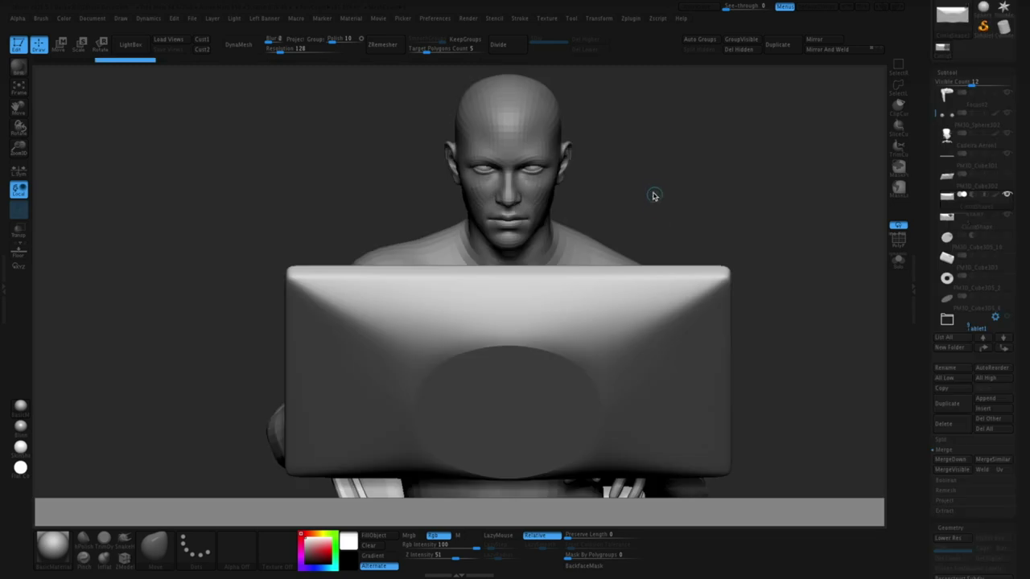
# Divide the back panel to subdivision level 5 and slice two horizontal polygroup lines across its upper part.
pyautogui.hotkey('ctrl', 'd')
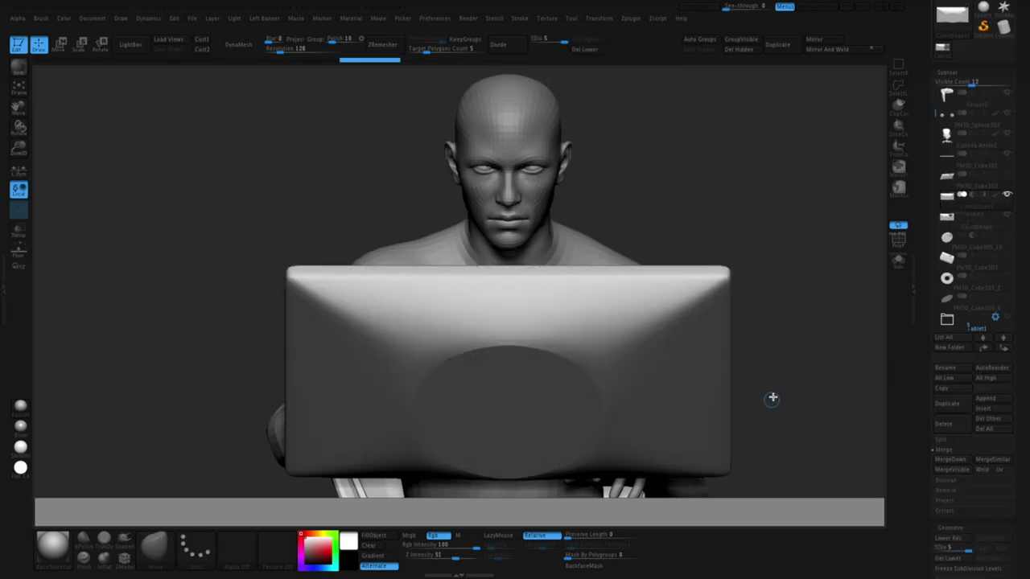
pyautogui.hotkey('shift', 'f')
pyautogui.keyDown('ctrl'); pyautogui.keyDown('shift'); pyautogui.moveTo(251, 296); pyautogui.dragTo(767, 296); pyautogui.keyUp('shift'); pyautogui.keyUp('ctrl')
pyautogui.keyDown('ctrl'); pyautogui.keyDown('shift'); pyautogui.moveTo(211, 338); pyautogui.dragTo(797, 332); pyautogui.keyUp('shift'); pyautogui.keyUp('ctrl')
pyautogui.moveTo(665, 206)
pyautogui.keyDown('ctrl'); pyautogui.keyDown('shift'); pyautogui.mouseDown()
pyautogui.moveTo(664, 492)
pyautogui.moveTo(642, 489)
pyautogui.mouseUp(); pyautogui.keyUp('shift'); pyautogui.keyUp('ctrl')
pyautogui.hotkey('ctrl', 'z')
pyautogui.keyDown('alt'); pyautogui.moveTo(797, 426); pyautogui.dragTo(785, 394); pyautogui.keyUp('alt')
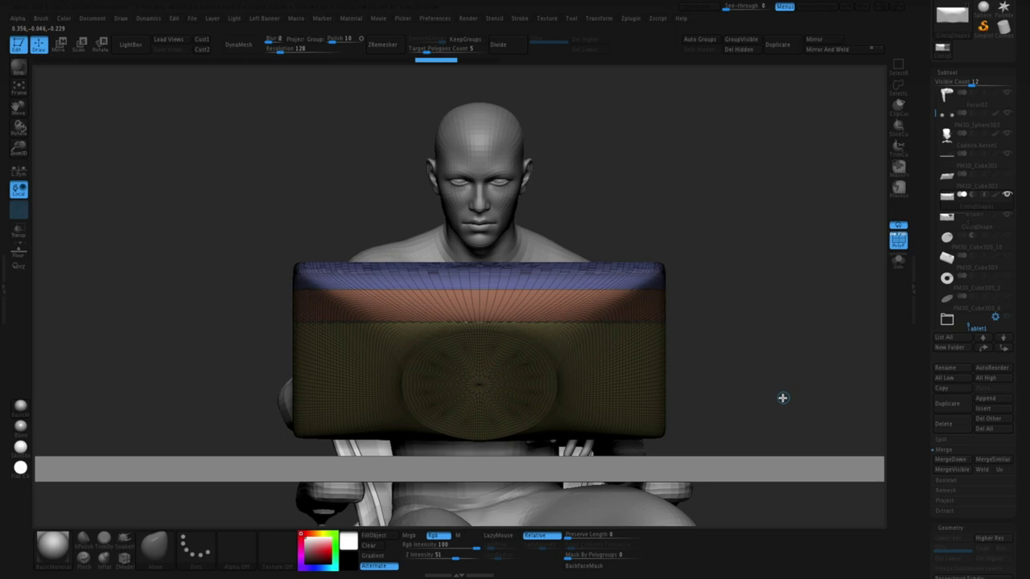
# Slice three vertical polygroup lines near one side of the back panel and a horizontal line along its lower edge.
pyautogui.keyDown('ctrl'); pyautogui.keyDown('shift'); pyautogui.moveTo(401, 95); pyautogui.dragTo(376, 487); pyautogui.keyUp('shift'); pyautogui.keyUp('ctrl')
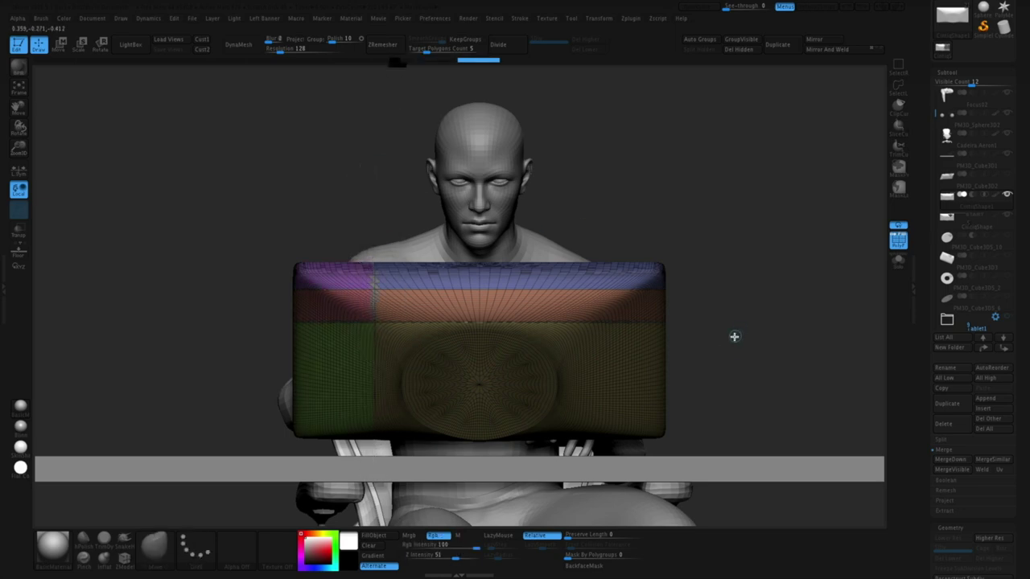
pyautogui.keyDown('ctrl'); pyautogui.keyDown('shift'); pyautogui.moveTo(340, 420); pyautogui.dragTo(363, 302); pyautogui.keyUp('shift'); pyautogui.keyUp('ctrl')
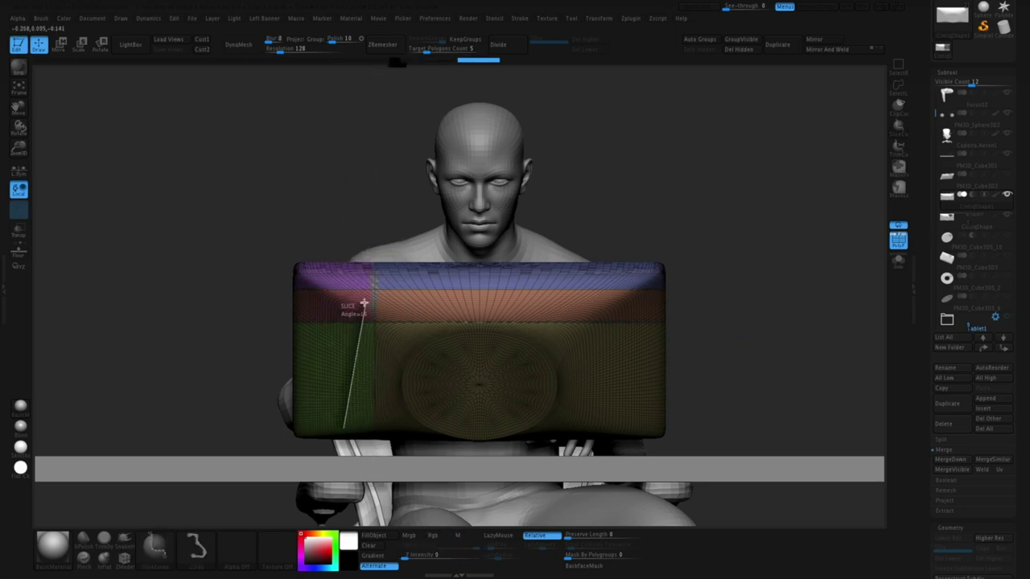
pyautogui.moveTo(350, 230)
pyautogui.keyDown('ctrl'); pyautogui.keyDown('shift'); pyautogui.mouseDown()
pyautogui.moveTo(363, 231)
pyautogui.moveTo(353, 228)
pyautogui.mouseUp(); pyautogui.keyUp('shift'); pyautogui.keyUp('ctrl')
pyautogui.keyDown('ctrl'); pyautogui.keyDown('shift'); pyautogui.moveTo(273, 425); pyautogui.dragTo(320, 194); pyautogui.keyUp('shift'); pyautogui.keyUp('ctrl')
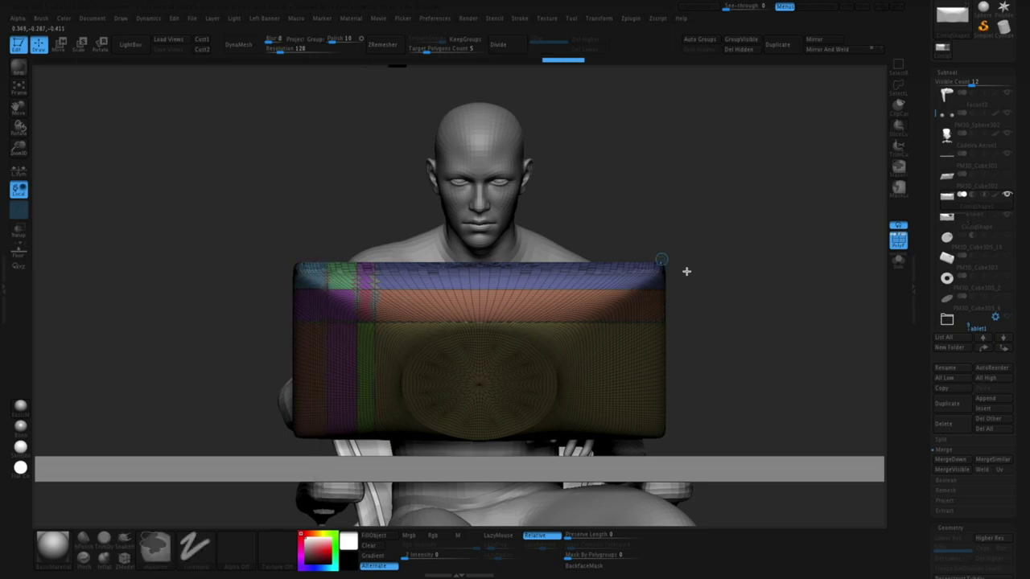
pyautogui.click(898, 260)
pyautogui.keyDown('ctrl'); pyautogui.keyDown('shift'); pyautogui.moveTo(710, 429); pyautogui.dragTo(154, 441); pyautogui.keyUp('shift'); pyautogui.keyUp('ctrl')
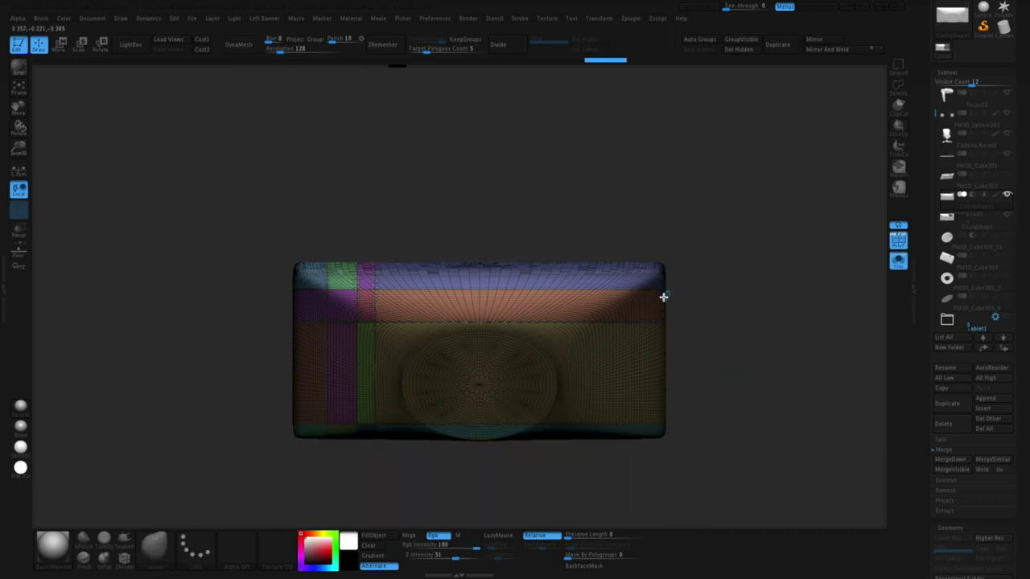
# Isolate the upper centre strip and the two side strips as vent patches and delete the hidden geometry.
pyautogui.keyDown('ctrl'); pyautogui.keyDown('shift'); pyautogui.click(515, 308); pyautogui.keyUp('shift'); pyautogui.keyUp('ctrl')
pyautogui.keyDown('ctrl'); pyautogui.keyDown('shift'); pyautogui.click(515, 308); pyautogui.keyUp('shift'); pyautogui.keyUp('ctrl')
pyautogui.keyDown('ctrl'); pyautogui.keyDown('shift'); pyautogui.click(616, 371); pyautogui.keyUp('shift'); pyautogui.keyUp('ctrl')
pyautogui.keyDown('ctrl'); pyautogui.keyDown('shift'); pyautogui.moveTo(726, 386); pyautogui.dragTo(724, 457); pyautogui.keyUp('shift'); pyautogui.keyUp('ctrl')
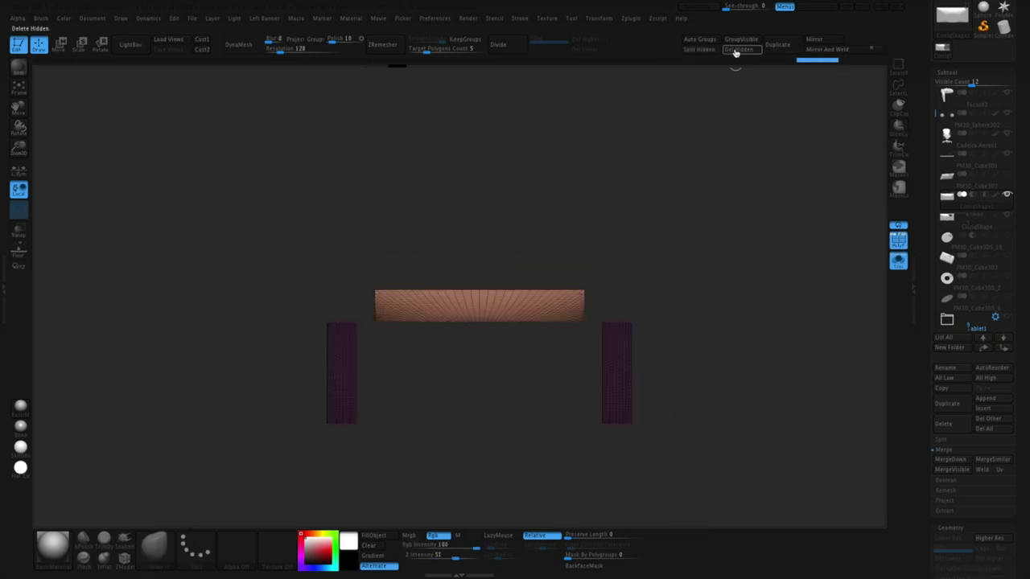
pyautogui.click(735, 52)
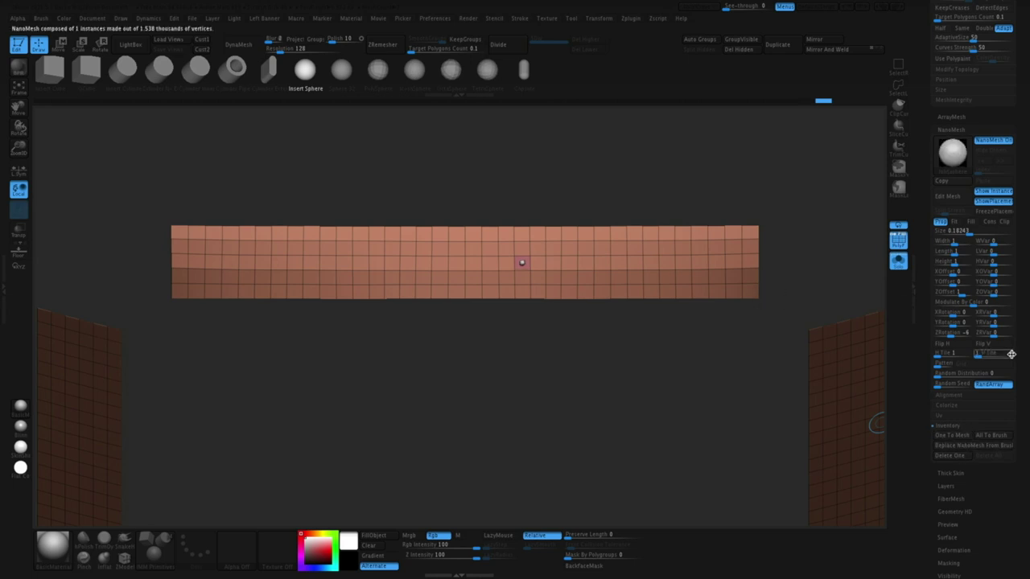
# Try inserting a NanoMesh on a single polygon of the upper vent patch with ZModeler.
pyautogui.moveTo(1011, 354); pyautogui.dragTo(1011, 390)
pyautogui.hotkey('ctrl', 'z')
pyautogui.click(126, 558)
pyautogui.press('space')
pyautogui.press('space')
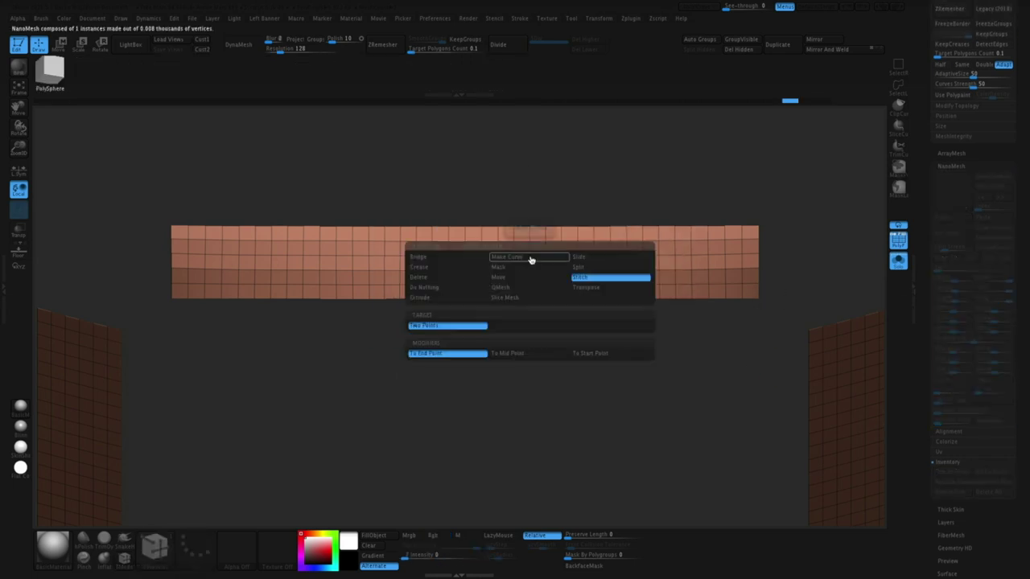
pyautogui.press('space')
pyautogui.click(403, 332)
pyautogui.moveTo(531, 261); pyautogui.dragTo(536, 345)
pyautogui.hotkey('ctrl', 'z')
pyautogui.moveTo(530, 258); pyautogui.dragTo(552, 319)
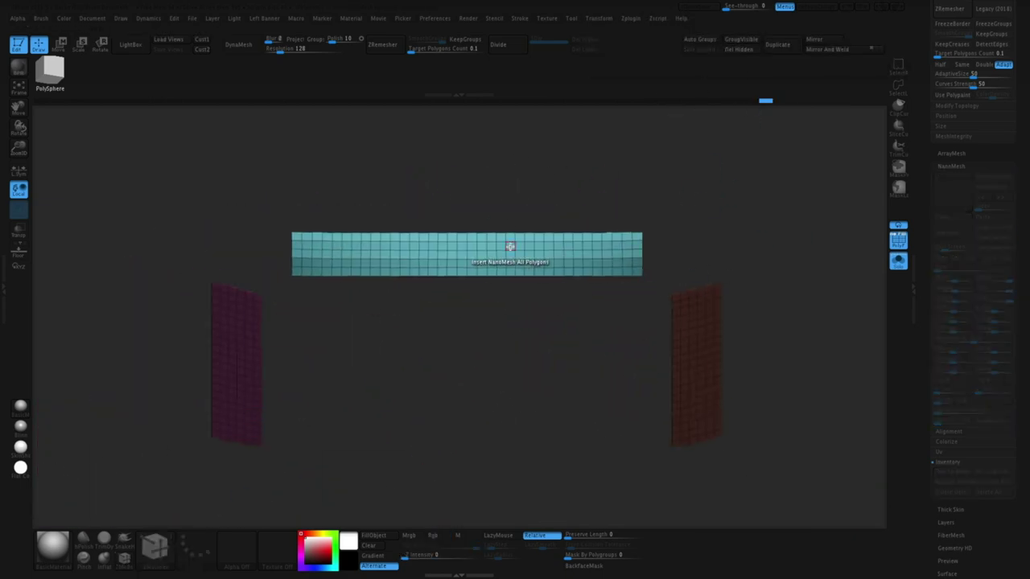
# Insert NanoMesh instances on all vent patch polygons and replace them with enlarged spheres from the primitives insert brush.
pyautogui.click(510, 246)
pyautogui.press('b')
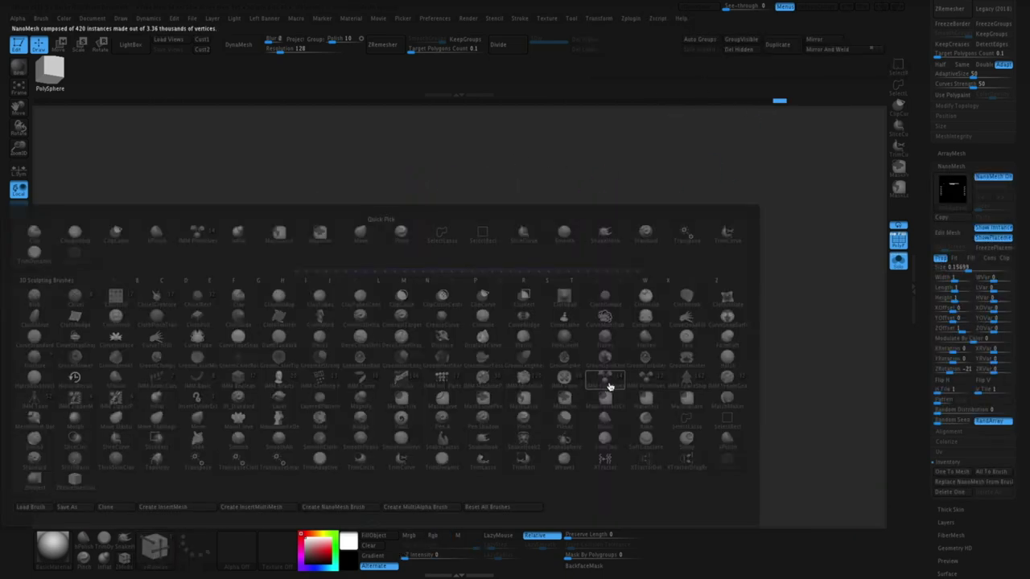
pyautogui.click(609, 386)
pyautogui.click(966, 486)
pyautogui.keyDown('alt'); pyautogui.moveTo(684, 395); pyautogui.dragTo(702, 476); pyautogui.keyUp('alt')
pyautogui.moveTo(967, 268); pyautogui.dragTo(1008, 264)
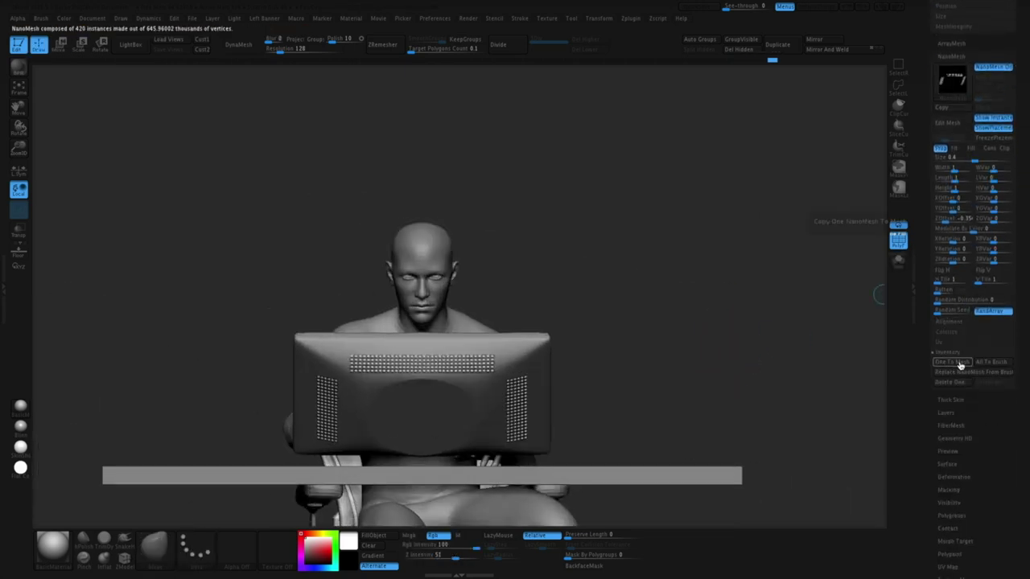
# Convert the NanoMesh spheres of the vent patches into real geometry.
pyautogui.click(960, 365)
pyautogui.click(973, 254)
# Scale and position the round disc at the centre of the display's back, between the vent patches.
pyautogui.keyDown('alt'); pyautogui.moveTo(744, 359); pyautogui.dragTo(784, 363); pyautogui.keyUp('alt')
pyautogui.hotkey('shift', 'f')
pyautogui.press('e')
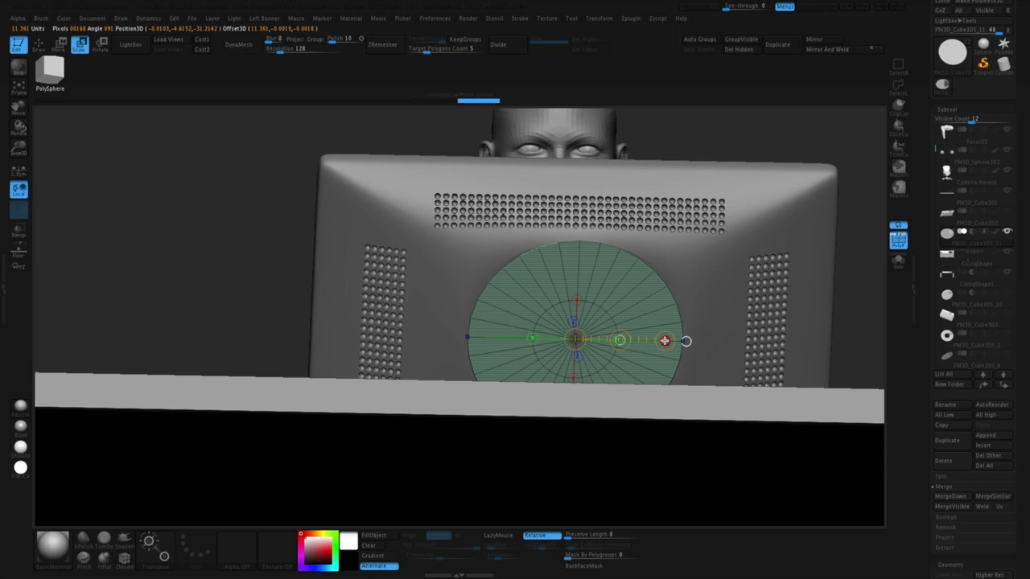
pyautogui.press('w')
pyautogui.moveTo(634, 309); pyautogui.dragTo(637, 346)
pyautogui.press('q')
pyautogui.moveTo(854, 209)
pyautogui.keyDown('alt'); pyautogui.mouseDown()
pyautogui.moveTo(721, 142)
pyautogui.moveTo(772, 278)
pyautogui.moveTo(772, 338)
pyautogui.mouseUp(); pyautogui.keyUp('alt')
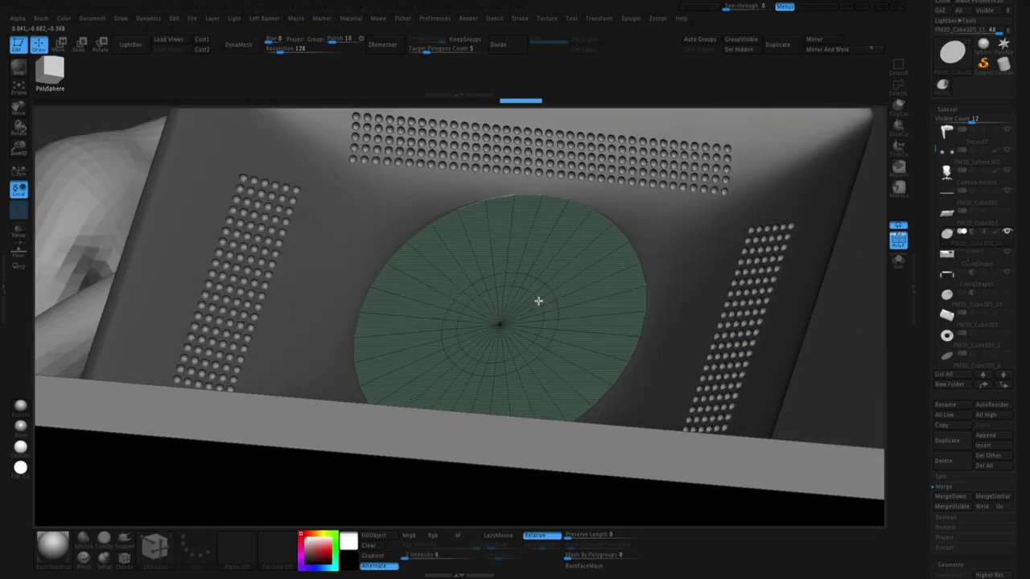
# Shape the disc with ZModeler into an open ring with a gap at its upper side and an inset border.
pyautogui.press('space')
pyautogui.click(444, 340)
pyautogui.keyDown('alt'); pyautogui.moveTo(823, 363); pyautogui.dragTo(801, 334); pyautogui.keyUp('alt')
pyautogui.moveTo(800, 333); pyautogui.dragTo(812, 343, button='right')
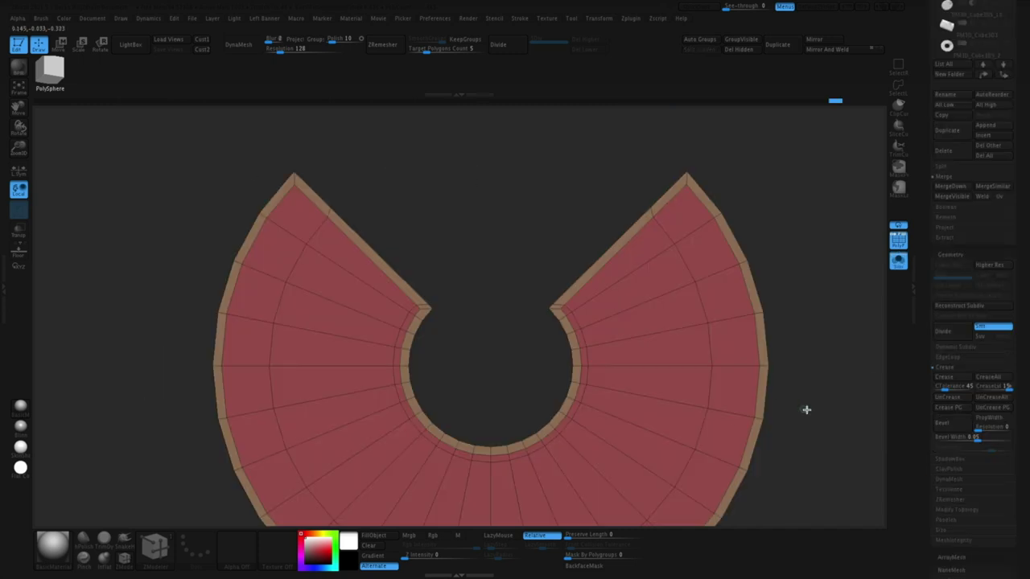
# Extrude all polygons of the ring bracket and its diagonal leg with ZModeler to give them thickness.
pyautogui.moveTo(805, 409); pyautogui.dragTo(479, 247, button='right')
pyautogui.press('space')
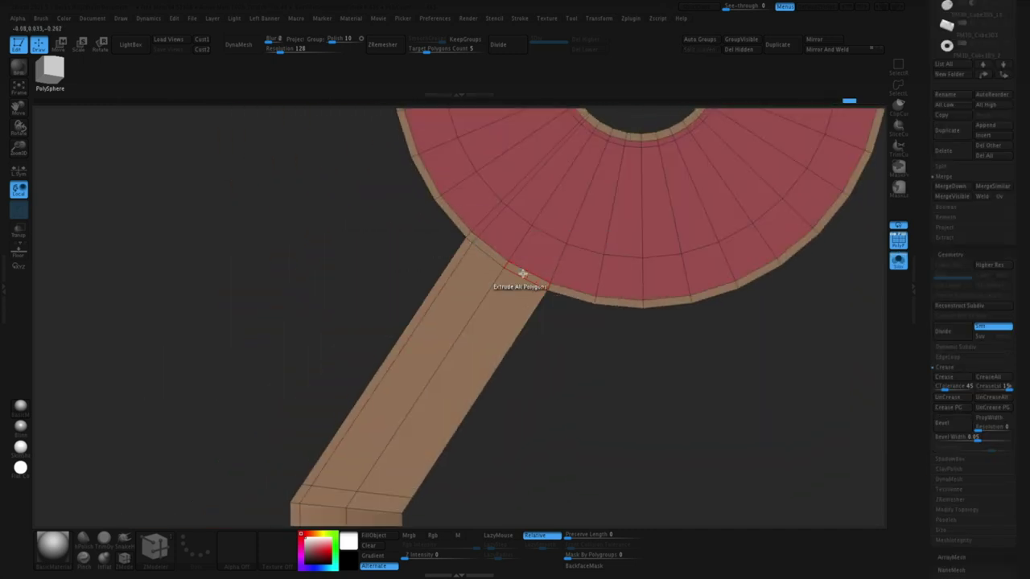
pyautogui.keyDown('ctrl'); pyautogui.moveTo(542, 287); pyautogui.dragTo(666, 560, button='right'); pyautogui.keyUp('ctrl')
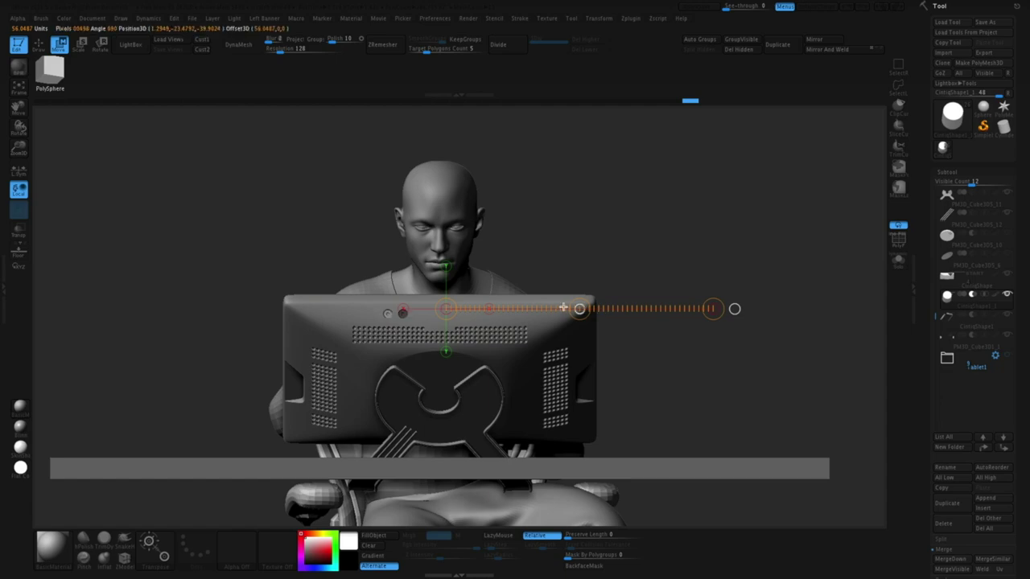
# Move the small cylinder into place on the upper back surface of the display.
pyautogui.press('q')
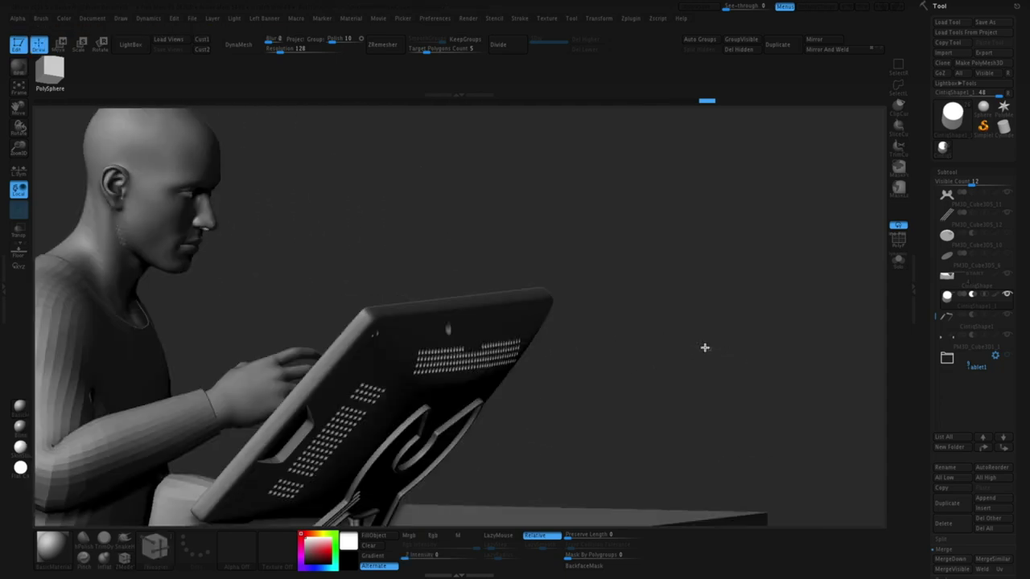
pyautogui.moveTo(681, 317); pyautogui.dragTo(681, 260)
pyautogui.press('w')
pyautogui.moveTo(450, 336)
pyautogui.mouseDown()
pyautogui.moveTo(493, 336)
pyautogui.moveTo(480, 337)
pyautogui.mouseUp()
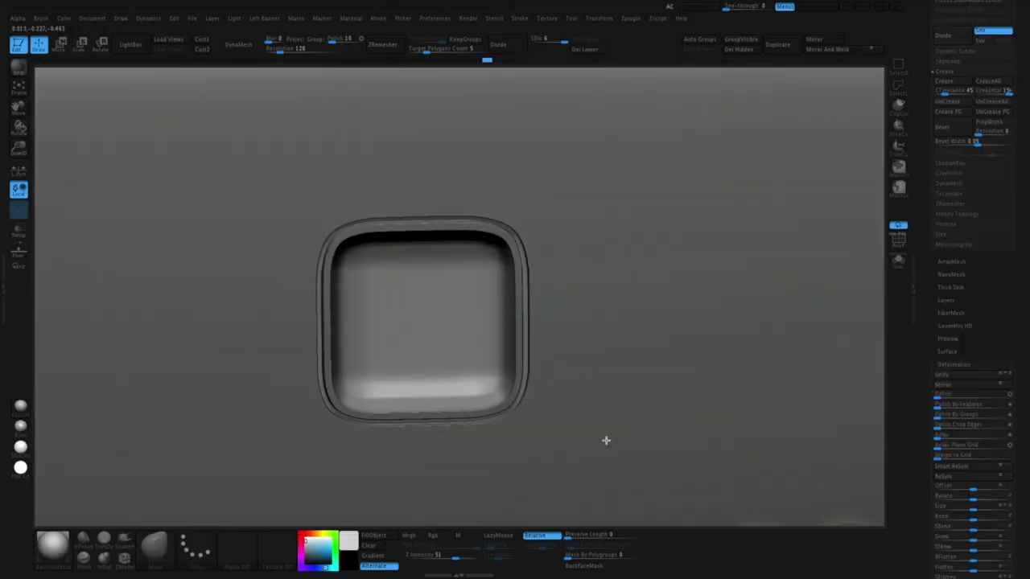
# Initialize a new mesh as a QSphere and flatten it into a thin disc for the headphone ear cup.
pyautogui.moveTo(604, 439)
pyautogui.mouseDown()
pyautogui.moveTo(628, 418)
pyautogui.moveTo(598, 311)
pyautogui.moveTo(591, 375)
pyautogui.moveTo(673, 367)
pyautogui.moveTo(767, 455)
pyautogui.moveTo(735, 497)
pyautogui.mouseUp()
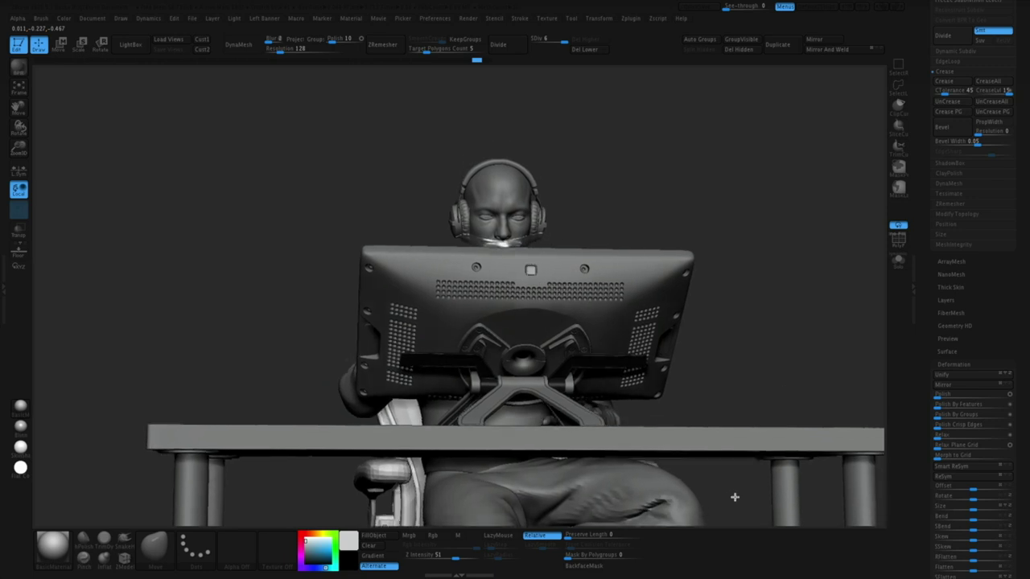
pyautogui.click(972, 272)
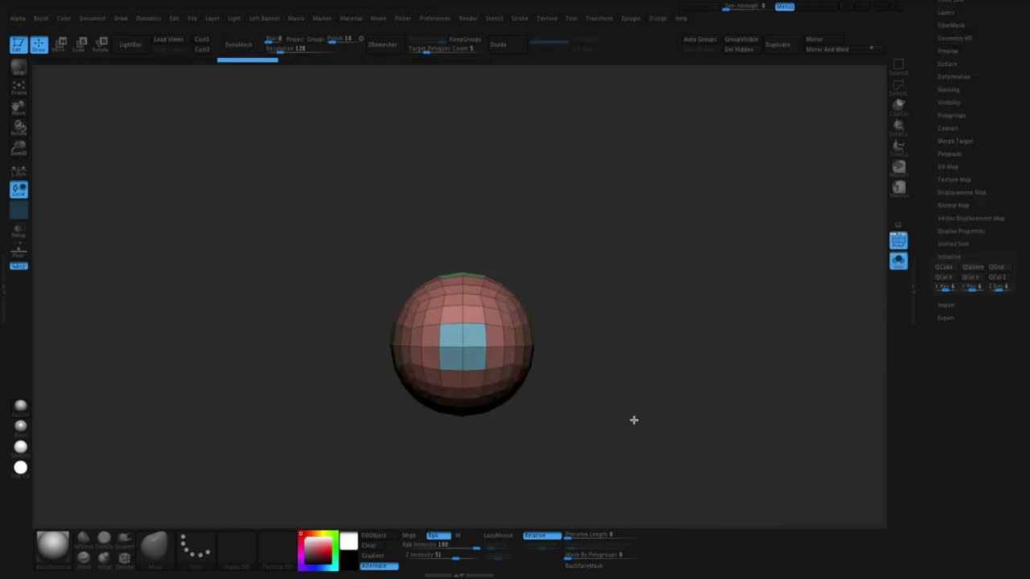
pyautogui.press('b')
pyautogui.press('z')
pyautogui.press('m')
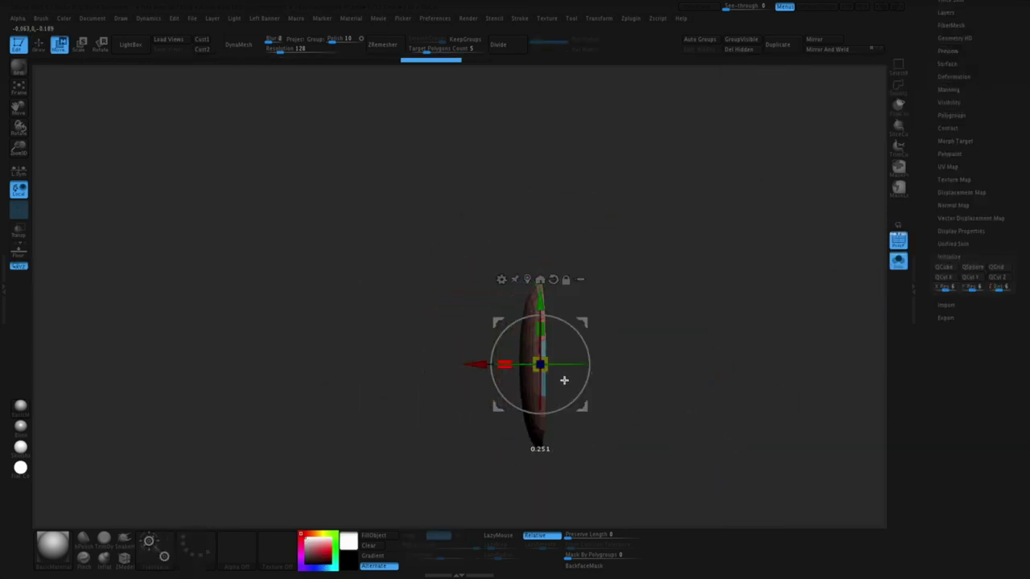
# Assign a strip of polygons across the ear cup's dome to its own polygroup with ZModeler.
pyautogui.moveTo(657, 426); pyautogui.dragTo(631, 409)
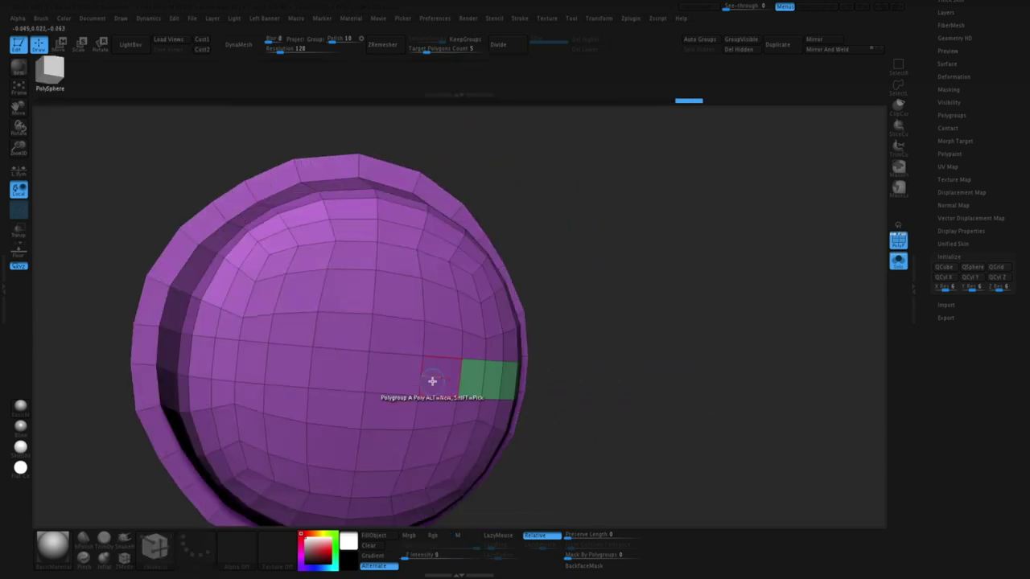
pyautogui.click(306, 382)
pyautogui.moveTo(579, 395); pyautogui.dragTo(547, 403)
# Try inflating a single polygon of the ear cup with ZModeler.
pyautogui.press('space')
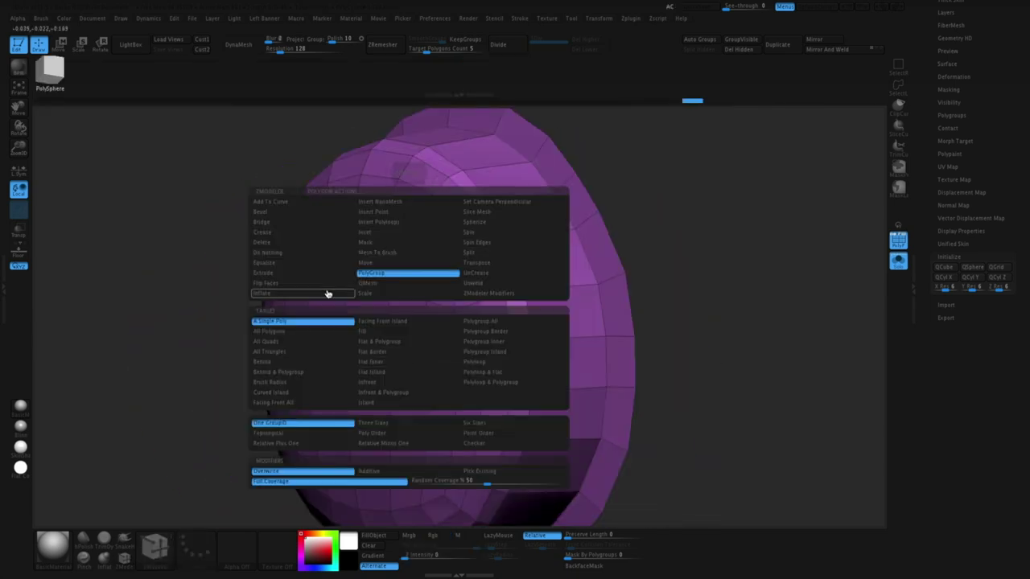
pyautogui.click(328, 292)
pyautogui.moveTo(407, 353); pyautogui.dragTo(402, 372)
pyautogui.hotkey('ctrl', 'z')
pyautogui.moveTo(660, 402); pyautogui.dragTo(684, 378)
pyautogui.hotkey('ctrl', 'z')
pyautogui.hotkey('ctrl', 'shift', 'z')
# Isolate the ear cup's polygroups, restore full visibility, and adjust the part's position.
pyautogui.moveTo(728, 394)
pyautogui.mouseDown()
pyautogui.moveTo(680, 356)
pyautogui.moveTo(690, 400)
pyautogui.moveTo(643, 386)
pyautogui.mouseUp()
pyautogui.keyDown('ctrl'); pyautogui.keyDown('shift'); pyautogui.click(470, 364); pyautogui.keyUp('shift'); pyautogui.keyUp('ctrl')
pyautogui.keyDown('ctrl'); pyautogui.keyDown('shift'); pyautogui.click(470, 364); pyautogui.keyUp('shift'); pyautogui.keyUp('ctrl')
pyautogui.keyDown('ctrl'); pyautogui.keyDown('shift'); pyautogui.click(690, 400); pyautogui.keyUp('shift'); pyautogui.keyUp('ctrl')
pyautogui.press('w')
pyautogui.moveTo(456, 356)
pyautogui.keyDown('shift'); pyautogui.mouseDown()
pyautogui.moveTo(668, 365)
pyautogui.moveTo(690, 410)
pyautogui.mouseUp(); pyautogui.keyUp('shift')
pyautogui.press('q')
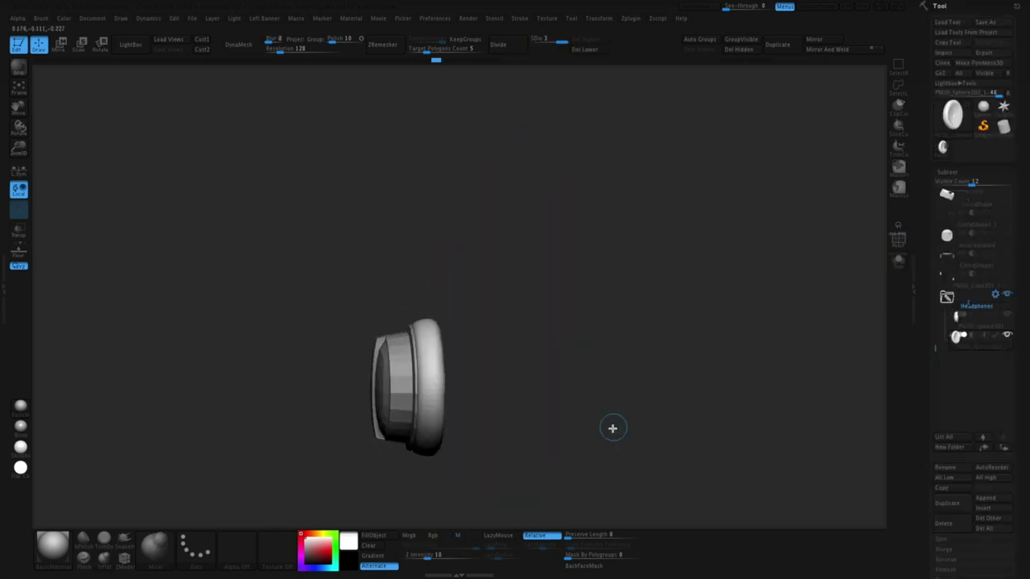
# Sculpt radial creases around the padded headphone ear cushion.
pyautogui.moveTo(611, 427); pyautogui.dragTo(604, 406)
pyautogui.moveTo(424, 365)
pyautogui.mouseDown()
pyautogui.moveTo(462, 364)
pyautogui.moveTo(422, 334)
pyautogui.mouseUp()
pyautogui.moveTo(503, 369)
pyautogui.mouseDown()
pyautogui.moveTo(487, 350)
pyautogui.moveTo(425, 357)
pyautogui.mouseUp()
pyautogui.moveTo(460, 310)
pyautogui.mouseDown()
pyautogui.moveTo(475, 290)
pyautogui.moveTo(412, 314)
pyautogui.mouseUp()
pyautogui.moveTo(483, 322); pyautogui.dragTo(467, 345)
pyautogui.moveTo(405, 357); pyautogui.dragTo(388, 366)
pyautogui.moveTo(451, 344)
pyautogui.mouseDown()
pyautogui.moveTo(440, 355)
pyautogui.moveTo(430, 322)
pyautogui.moveTo(418, 338)
pyautogui.moveTo(296, 394)
pyautogui.moveTo(362, 370)
pyautogui.moveTo(282, 363)
pyautogui.moveTo(305, 350)
pyautogui.moveTo(322, 396)
pyautogui.moveTo(300, 402)
pyautogui.moveTo(631, 400)
pyautogui.moveTo(627, 440)
pyautogui.mouseUp()
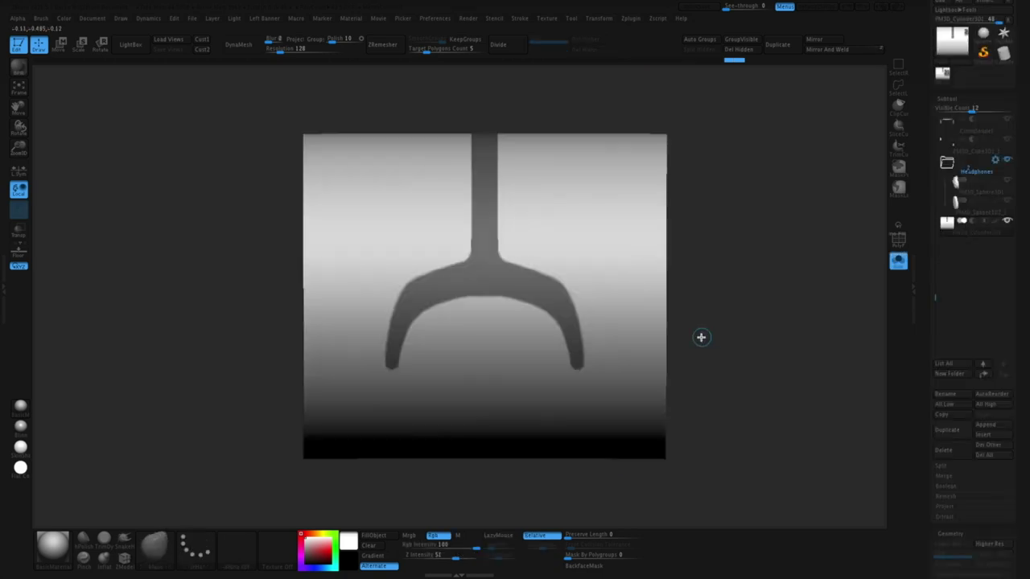
# Refine the masked headband fork on the cylinder by reshaping its inner curve and extending the prong tips.
pyautogui.moveTo(456, 293)
pyautogui.keyDown('ctrl'); pyautogui.mouseDown()
pyautogui.moveTo(395, 365)
pyautogui.moveTo(446, 306)
pyautogui.mouseUp(); pyautogui.keyUp('ctrl')
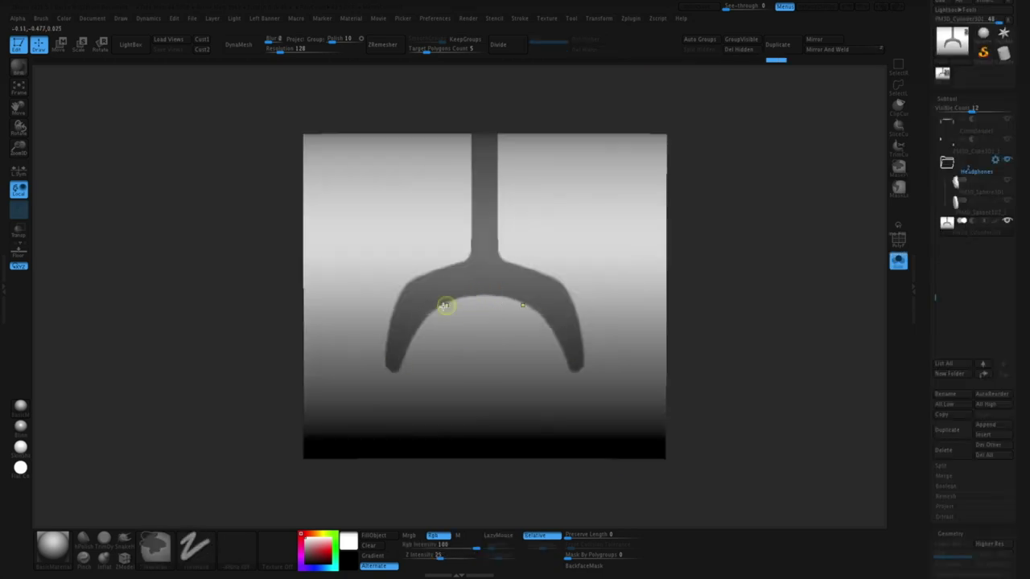
pyautogui.keyDown('ctrl'); pyautogui.moveTo(393, 365); pyautogui.dragTo(392, 369); pyautogui.keyUp('ctrl')
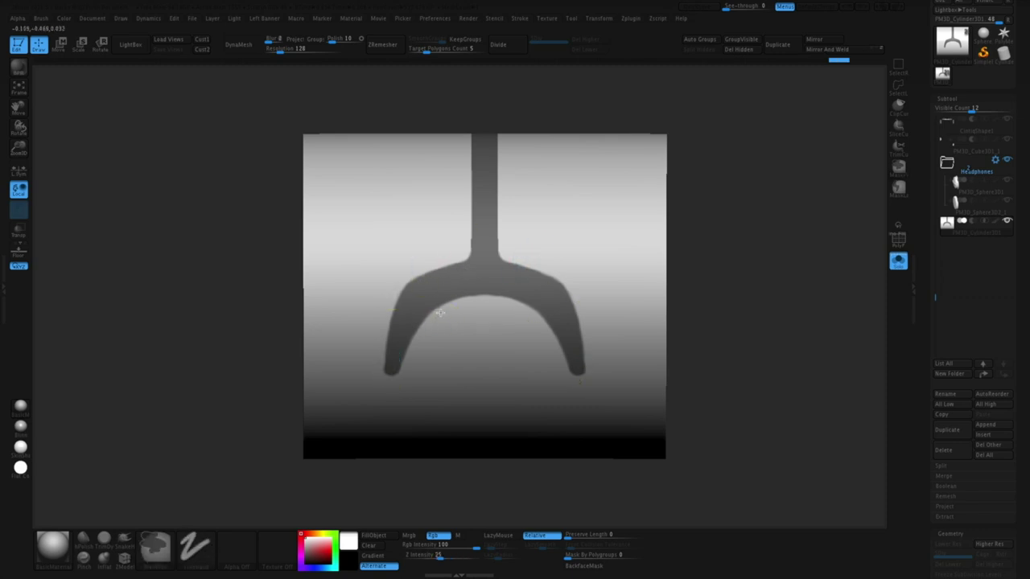
pyautogui.press('f')
pyautogui.press('f')
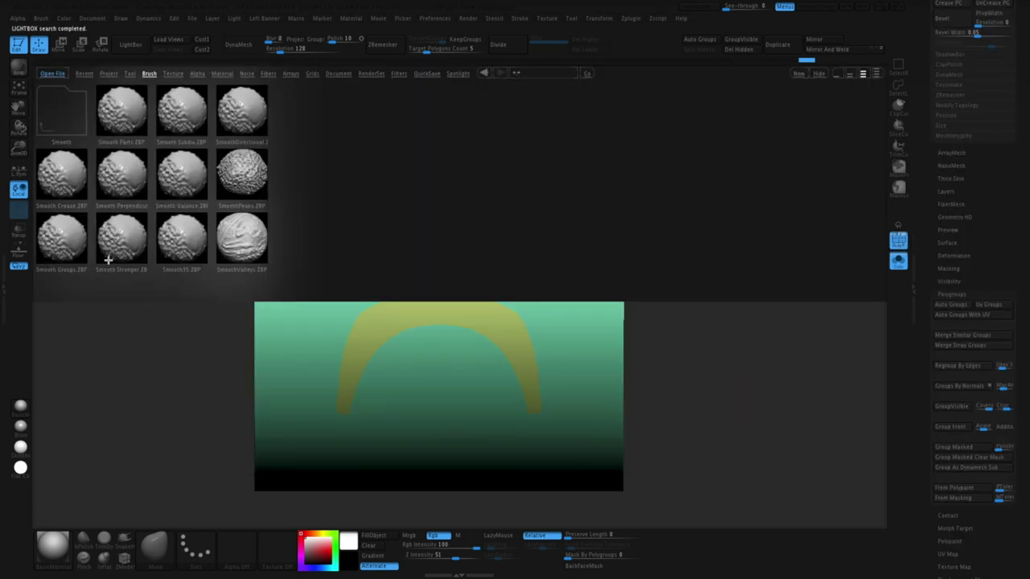
# Load the Smooth Groups brush and smooth the border of the headband fork polygroup.
pyautogui.doubleClick(107, 259)
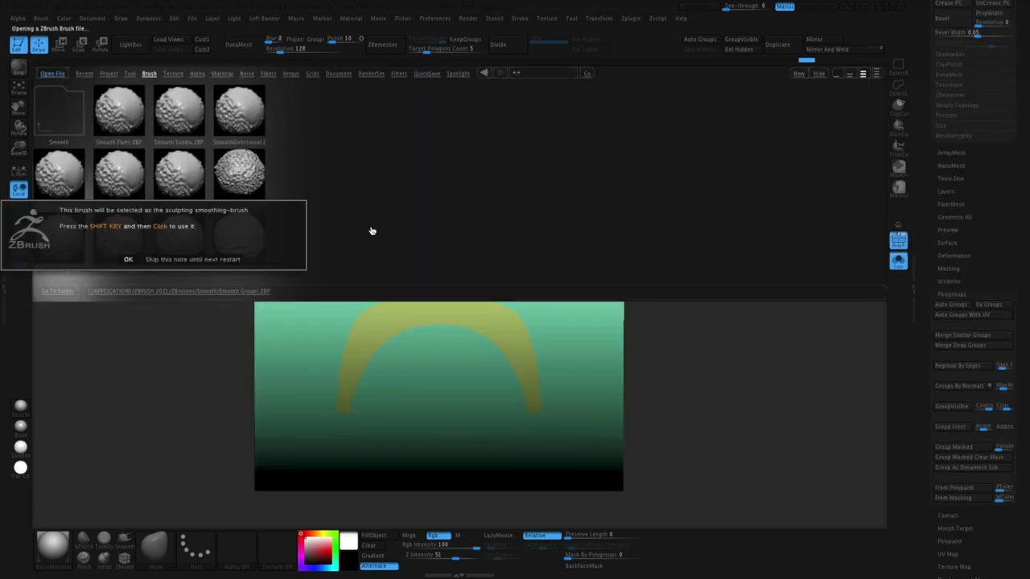
pyautogui.click(129, 260)
pyautogui.keyDown('alt'); pyautogui.moveTo(732, 339); pyautogui.dragTo(728, 382); pyautogui.keyUp('alt')
pyautogui.keyDown('shift'); pyautogui.moveTo(434, 334); pyautogui.dragTo(441, 336); pyautogui.keyUp('shift')
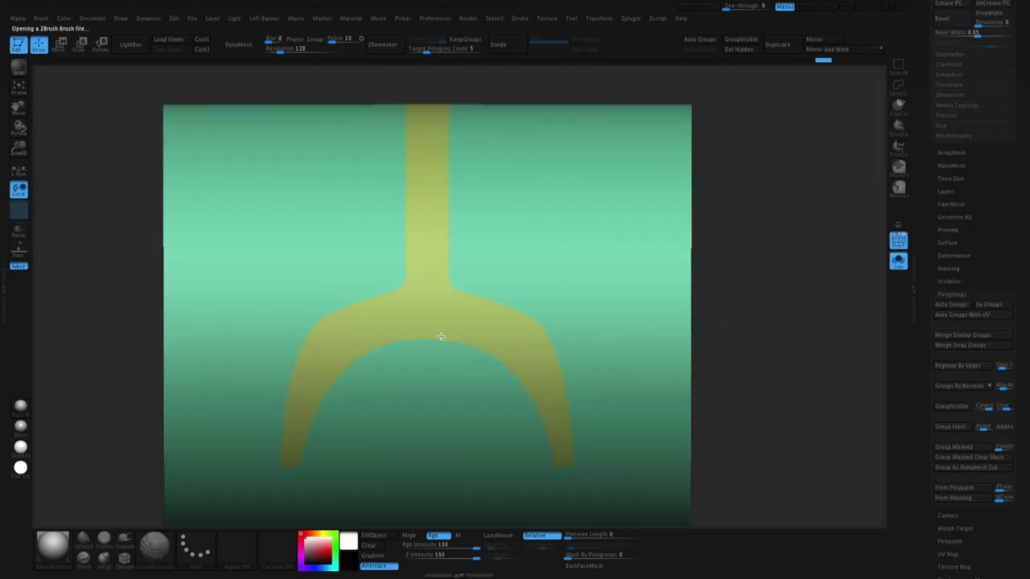
pyautogui.keyDown('alt'); pyautogui.moveTo(728, 382); pyautogui.dragTo(635, 241); pyautogui.keyUp('alt')
pyautogui.keyDown('shift'); pyautogui.moveTo(601, 280); pyautogui.dragTo(888, 70); pyautogui.keyUp('shift')
# Isolate the headband fork polygroup, delete the hidden geometry, and ZRemesh it with a target polygon count of 0.5.
pyautogui.keyDown('ctrl'); pyautogui.keyDown('shift'); pyautogui.click(438, 261); pyautogui.keyUp('shift'); pyautogui.keyUp('ctrl')
pyautogui.keyDown('ctrl'); pyautogui.keyDown('shift'); pyautogui.moveTo(745, 341); pyautogui.dragTo(739, 386); pyautogui.keyUp('shift'); pyautogui.keyUp('ctrl')
pyautogui.moveTo(724, 322); pyautogui.dragTo(716, 250)
pyautogui.click(902, 239)
pyautogui.click(742, 52)
pyautogui.keyDown('shift'); pyautogui.moveTo(724, 342); pyautogui.dragTo(706, 379); pyautogui.keyUp('shift')
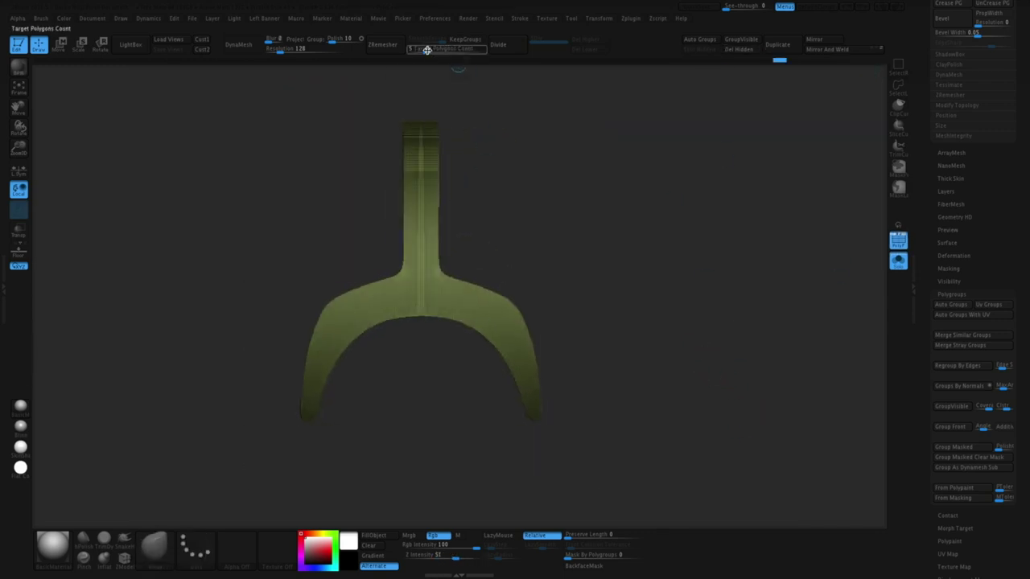
pyautogui.click(386, 45)
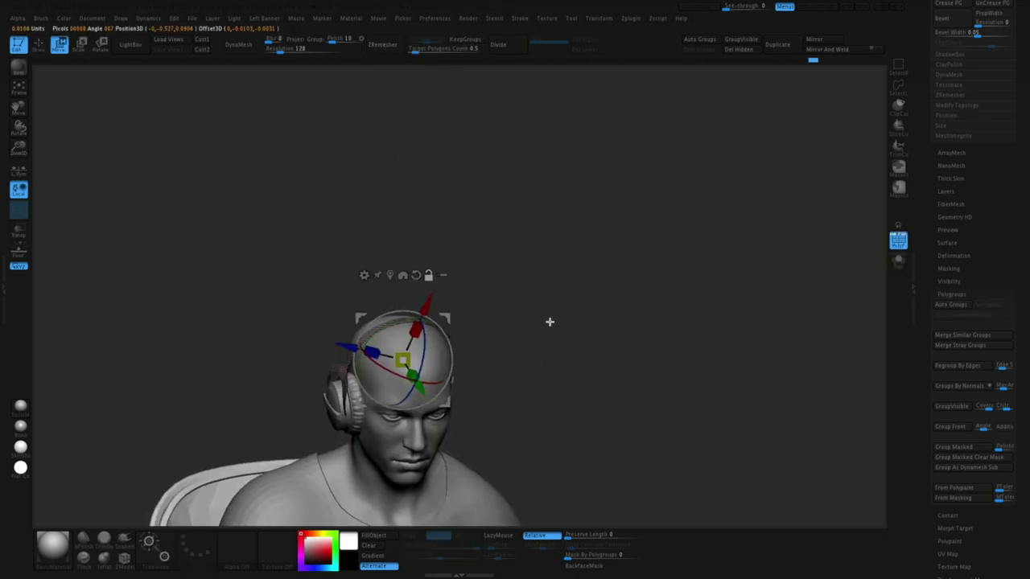
# Move and rotate the headband fork so it fits around the ear cup on the figure's head.
pyautogui.moveTo(406, 354); pyautogui.dragTo(402, 358)
pyautogui.moveTo(445, 307); pyautogui.dragTo(441, 317)
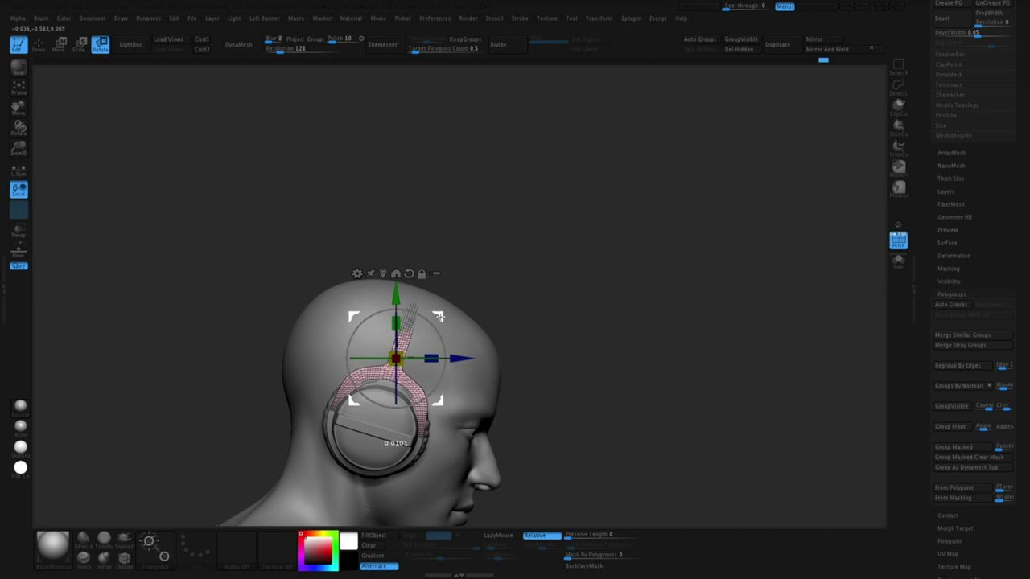
pyautogui.press('q')
# Open the Dynamic Subdiv settings for the headband fork.
pyautogui.moveTo(614, 322)
pyautogui.mouseDown()
pyautogui.moveTo(575, 351)
pyautogui.moveTo(589, 375)
pyautogui.mouseUp()
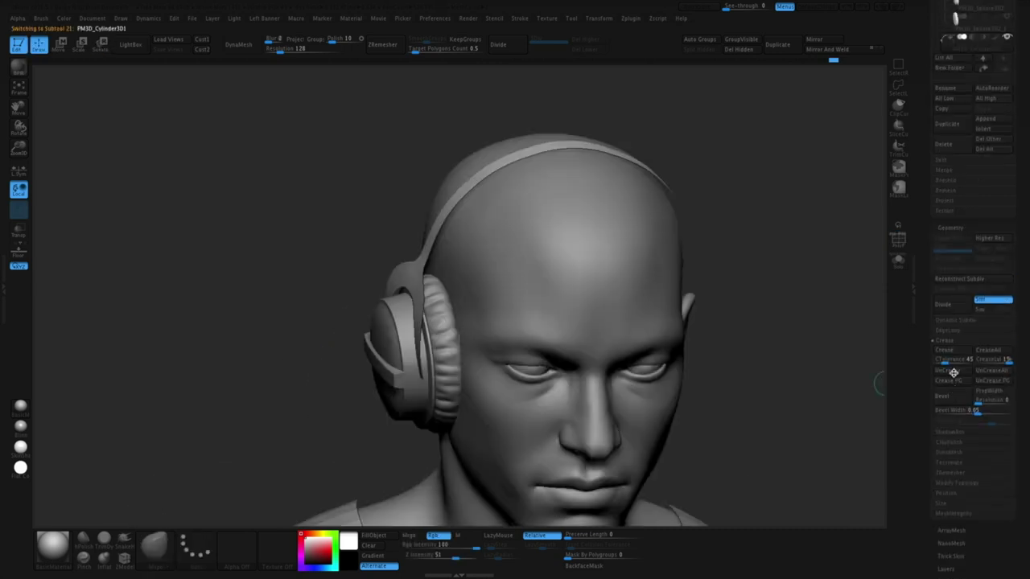
pyautogui.scroll(-1, 965, 346)
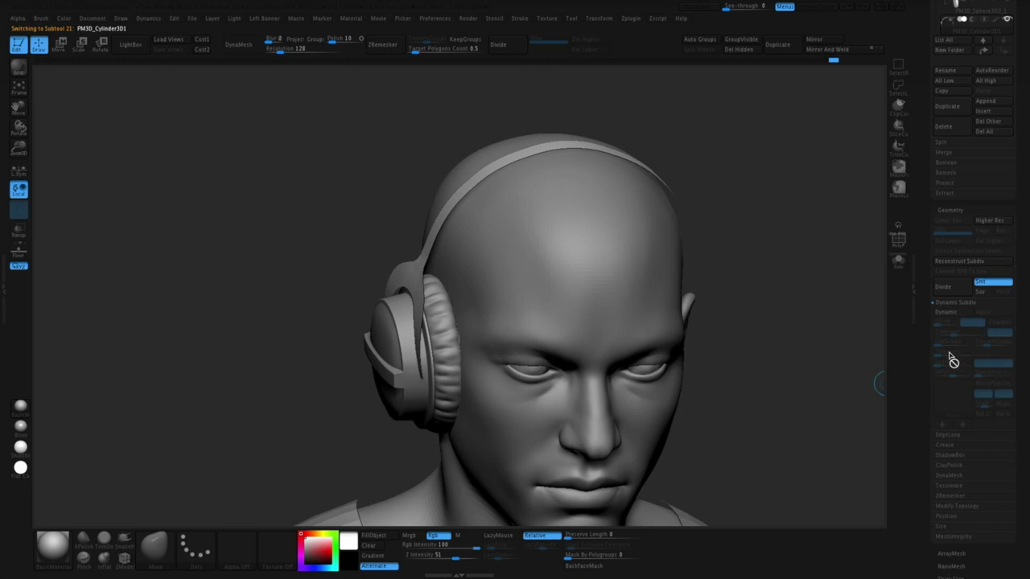
pyautogui.click(948, 352)
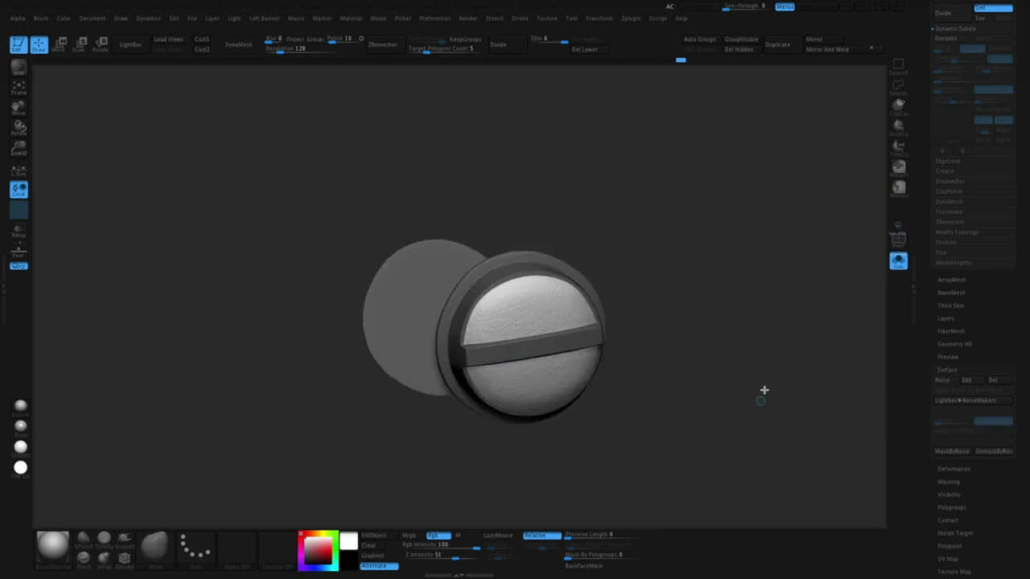
pyautogui.moveTo(764, 391); pyautogui.dragTo(753, 411)
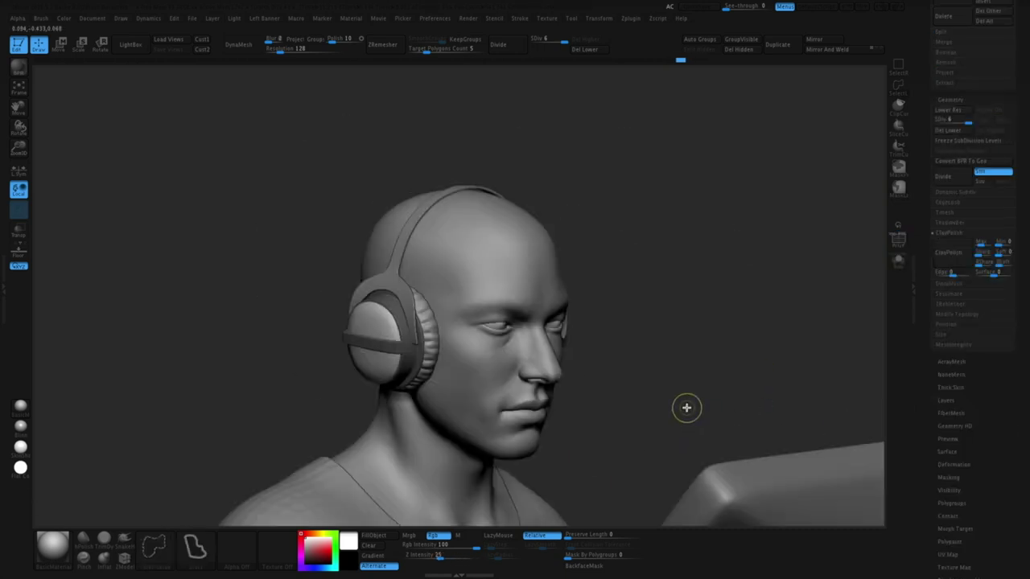
pyautogui.moveTo(686, 408); pyautogui.dragTo(798, 408)
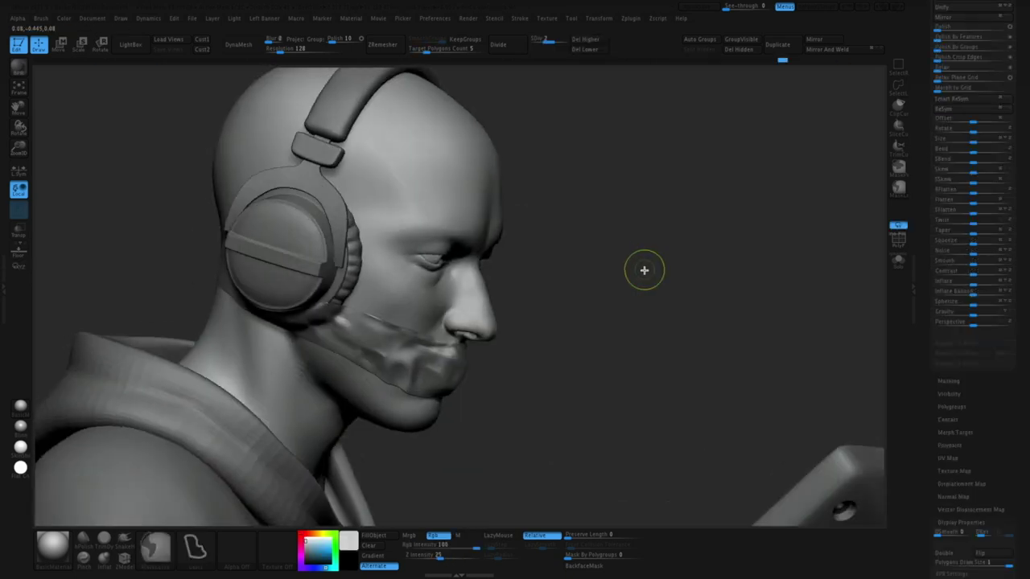
pyautogui.moveTo(646, 269); pyautogui.dragTo(426, 263)
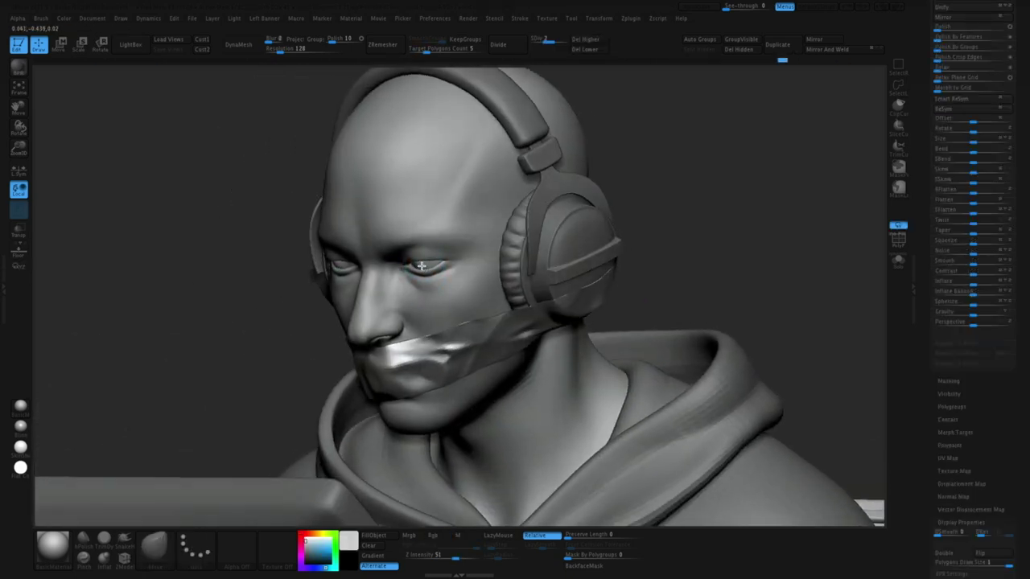
pyautogui.moveTo(671, 253)
pyautogui.keyDown('alt'); pyautogui.mouseDown()
pyautogui.moveTo(665, 283)
pyautogui.moveTo(644, 273)
pyautogui.mouseUp(); pyautogui.keyUp('alt')
pyautogui.press('1')
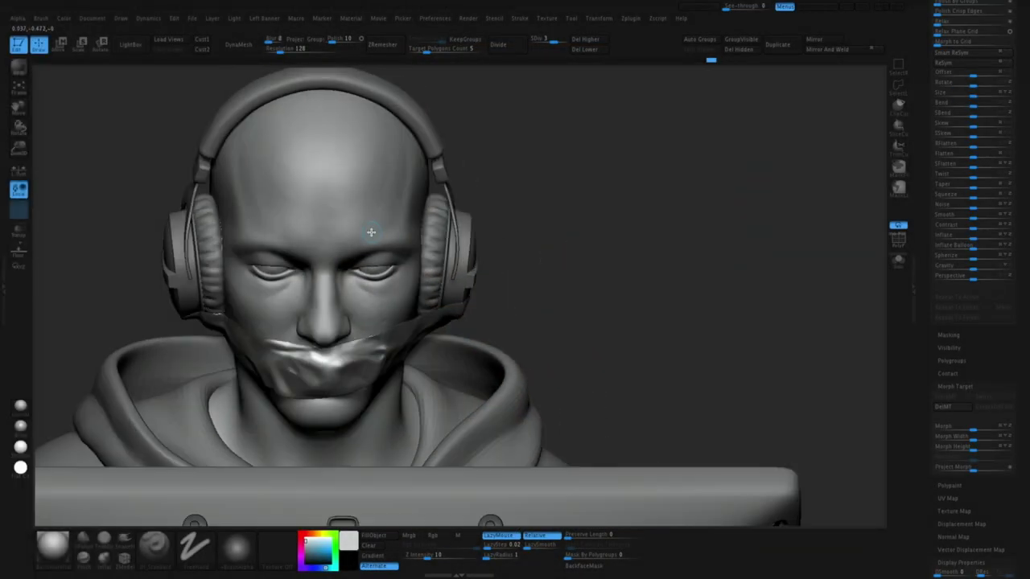
# Smooth the figure's forehead above the eyes.
pyautogui.moveTo(251, 224)
pyautogui.mouseDown(button='right')
pyautogui.moveTo(340, 211)
pyautogui.moveTo(319, 190)
pyautogui.mouseUp(button='right')
pyautogui.keyDown('ctrl'); pyautogui.moveTo(556, 290); pyautogui.dragTo(724, 274, button='right'); pyautogui.keyUp('ctrl')
pyautogui.click(162, 476)
pyautogui.keyDown('shift'); pyautogui.moveTo(410, 205); pyautogui.dragTo(451, 212); pyautogui.keyUp('shift')
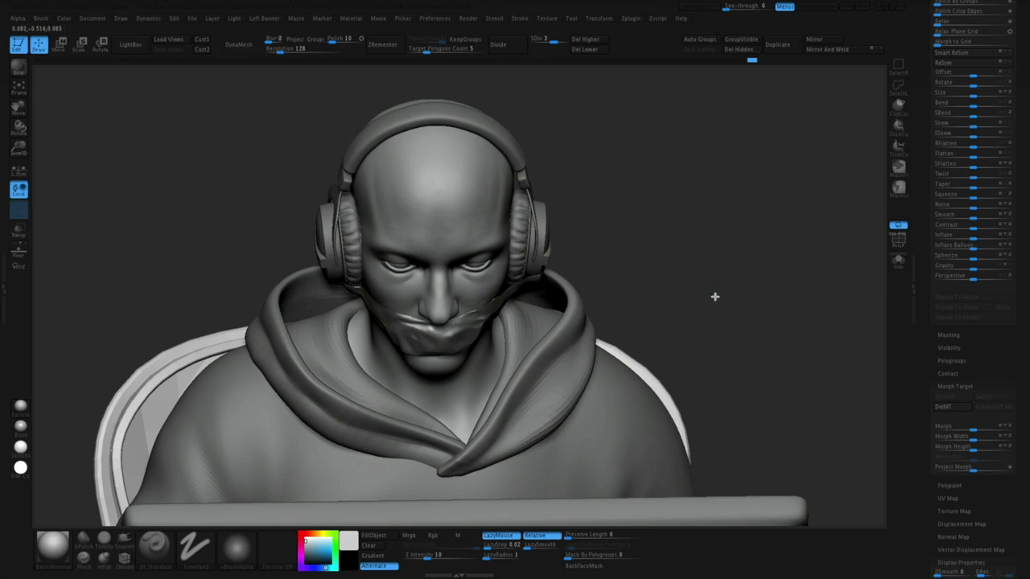
# Sculpt the cheek fold beside the nose within the curved unmasked area.
pyautogui.moveTo(714, 297)
pyautogui.keyDown('ctrl'); pyautogui.mouseDown(button='right')
pyautogui.moveTo(752, 281)
pyautogui.moveTo(649, 273)
pyautogui.moveTo(602, 312)
pyautogui.mouseUp(button='right'); pyautogui.keyUp('ctrl')
pyautogui.press('ctrl')
pyautogui.keyDown('alt'); pyautogui.click(420, 315); pyautogui.keyUp('alt')
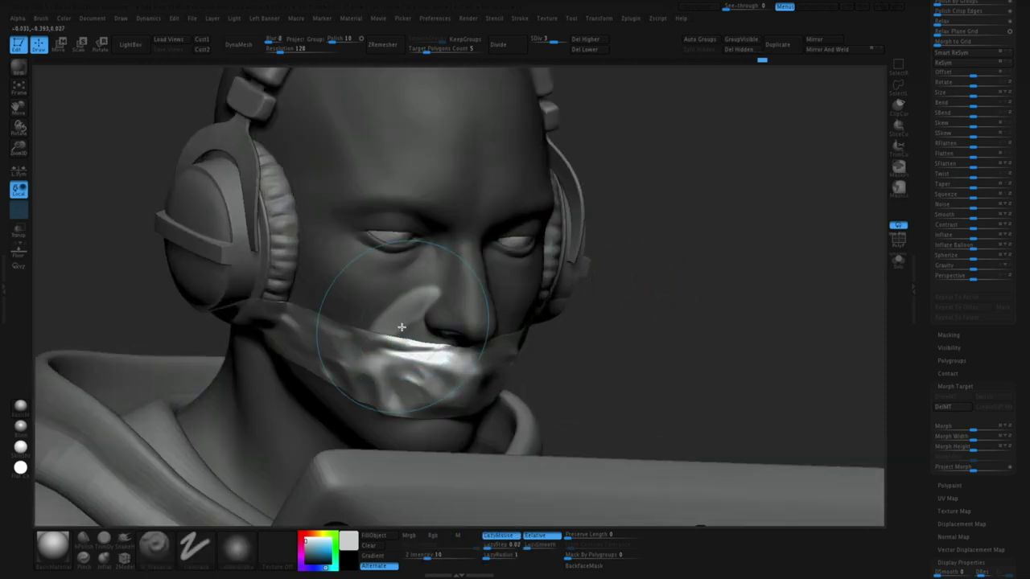
pyautogui.keyDown('ctrl'); pyautogui.moveTo(674, 274); pyautogui.dragTo(697, 298); pyautogui.keyUp('ctrl')
pyautogui.keyDown('ctrl'); pyautogui.moveTo(696, 298); pyautogui.dragTo(697, 273, button='right'); pyautogui.keyUp('ctrl')
pyautogui.moveTo(697, 274); pyautogui.dragTo(675, 277, button='right')
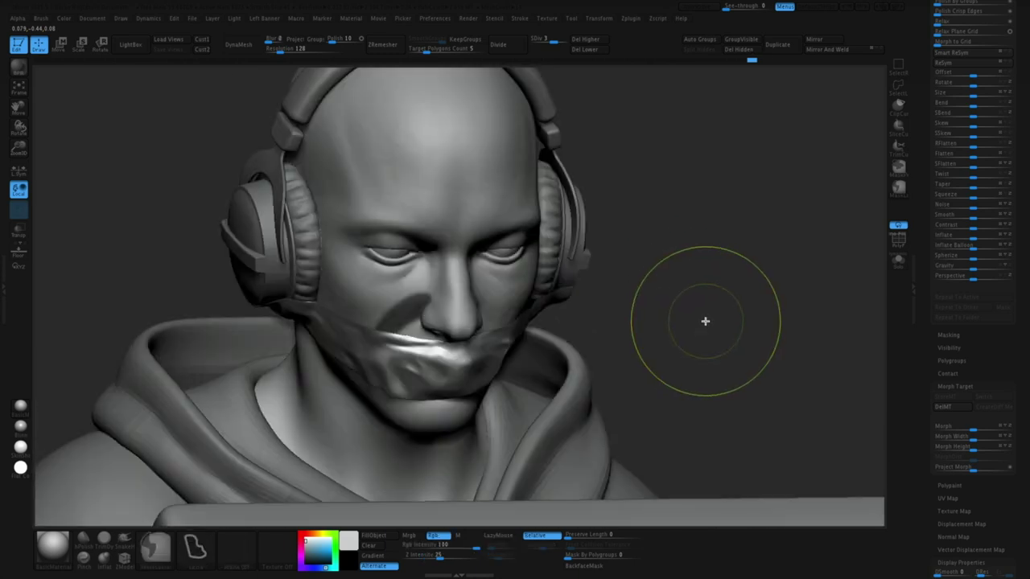
# Lasso-mask a curved cheek patch beside the nostril, invert the mask, deepen the fold, and clear the mask.
pyautogui.moveTo(704, 320); pyautogui.dragTo(419, 325, button='right')
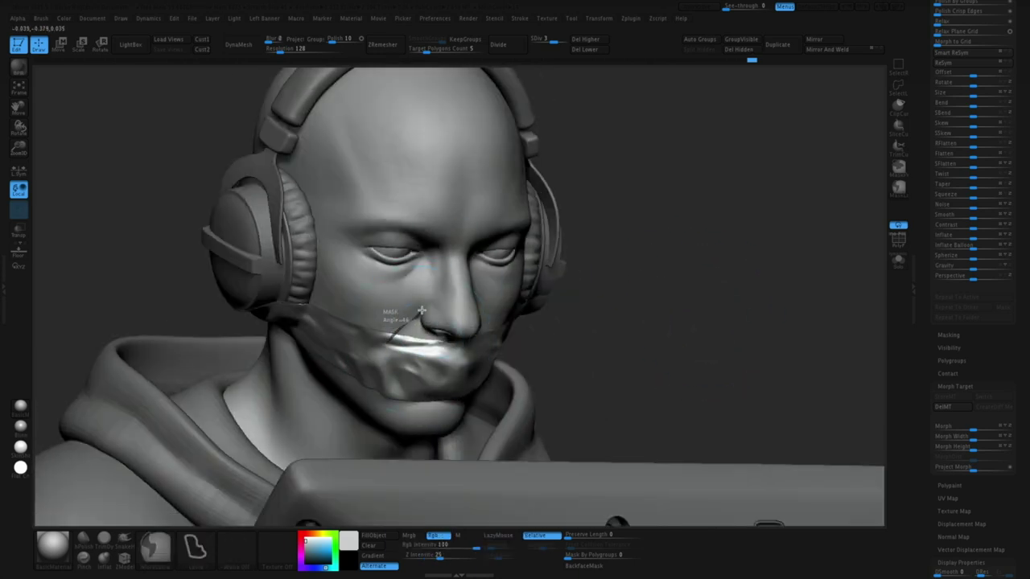
pyautogui.keyDown('ctrl'); pyautogui.moveTo(420, 314); pyautogui.dragTo(380, 331); pyautogui.keyUp('ctrl')
pyautogui.moveTo(635, 285); pyautogui.dragTo(533, 276)
pyautogui.keyDown('ctrl'); pyautogui.click(533, 276); pyautogui.keyUp('ctrl')
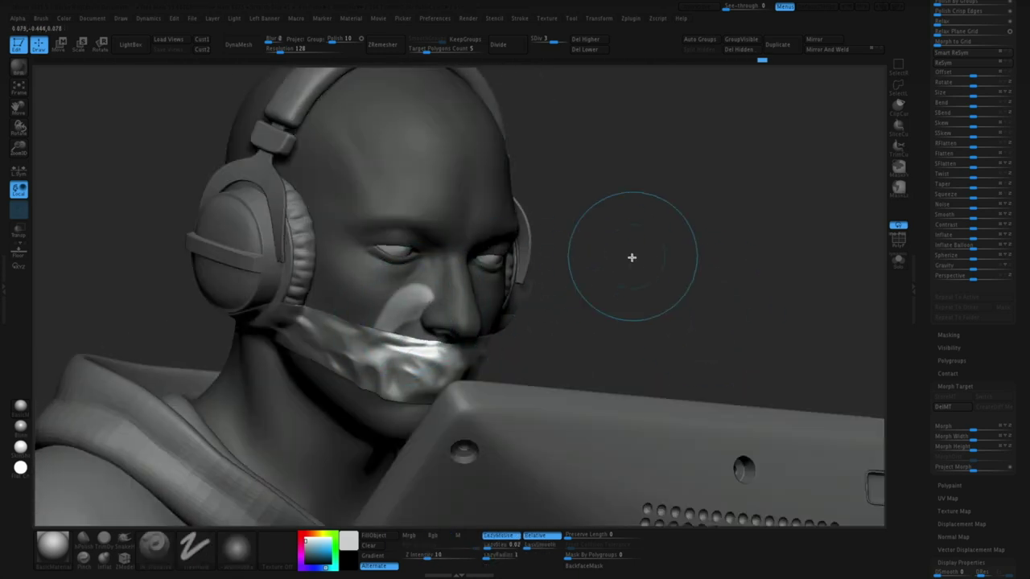
pyautogui.keyDown('ctrl'); pyautogui.moveTo(632, 258); pyautogui.dragTo(616, 285); pyautogui.keyUp('ctrl')
pyautogui.moveTo(616, 285); pyautogui.dragTo(610, 358, button='right')
pyautogui.moveTo(413, 324); pyautogui.dragTo(475, 329, button='right')
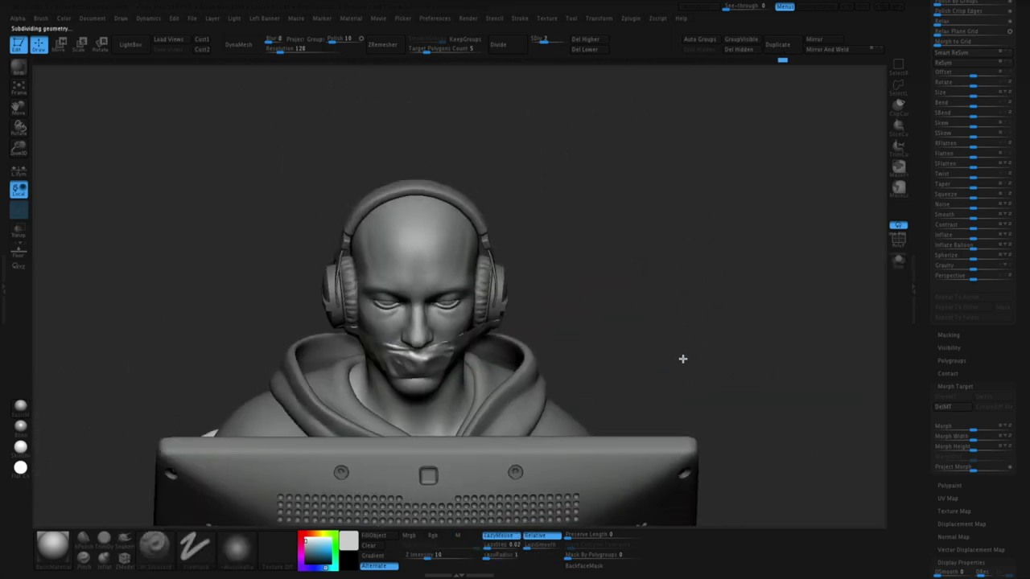
# Raise the head's subdivision level for finer facial detail.
pyautogui.moveTo(682, 359)
pyautogui.keyDown('ctrl'); pyautogui.mouseDown(button='right')
pyautogui.moveTo(735, 402)
pyautogui.moveTo(749, 379)
pyautogui.moveTo(749, 390)
pyautogui.mouseUp(button='right'); pyautogui.keyUp('ctrl')
pyautogui.keyDown('shift'); pyautogui.moveTo(612, 276); pyautogui.dragTo(647, 287, button='right'); pyautogui.keyUp('shift')
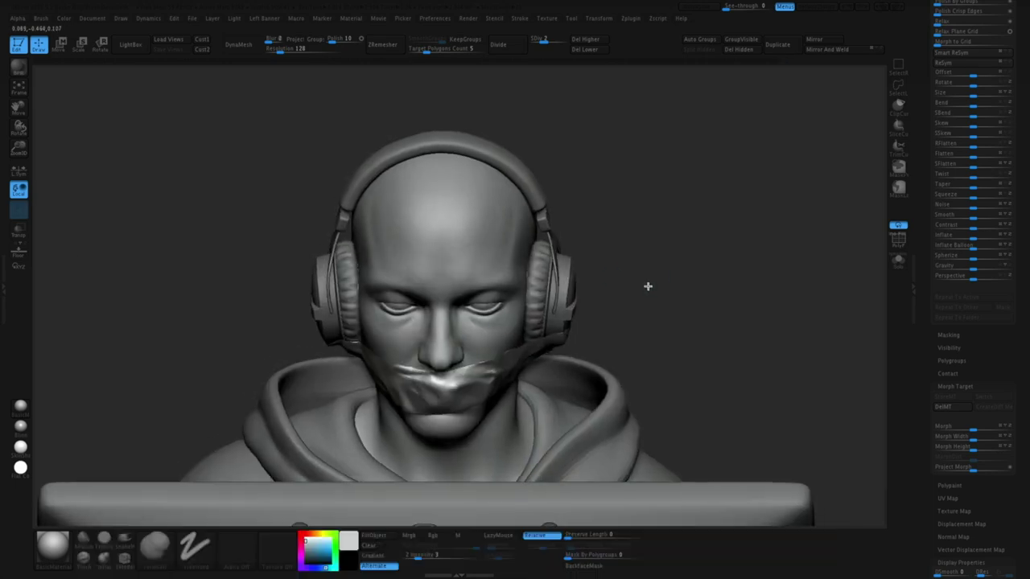
pyautogui.moveTo(450, 313); pyautogui.dragTo(361, 354, button='right')
pyautogui.moveTo(441, 361); pyautogui.dragTo(473, 295, button='right')
pyautogui.press('d')
pyautogui.moveTo(560, 249); pyautogui.dragTo(768, 387, button='right')
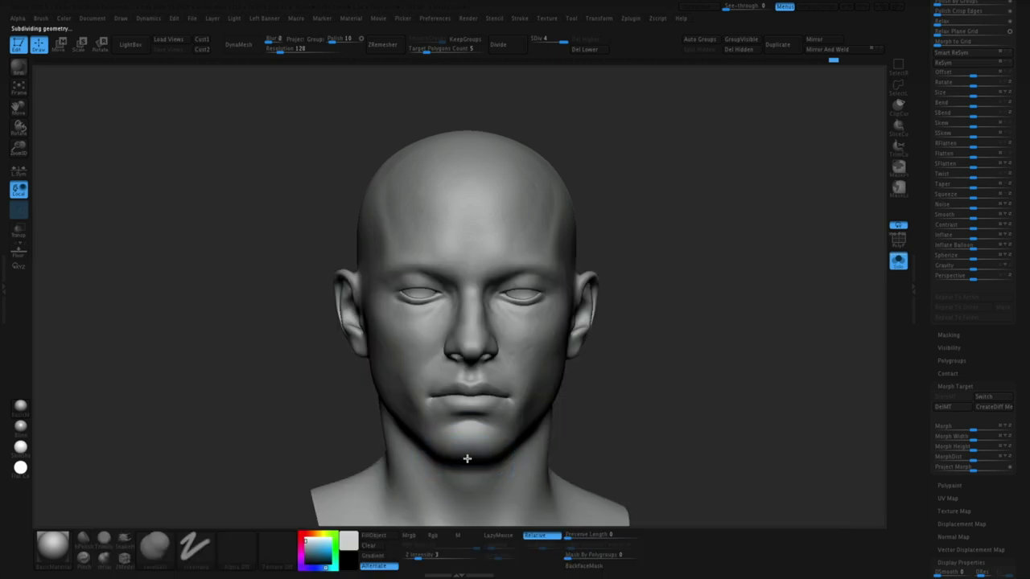
# Choose the custom SkinSurface brush and work skin texture into the cheek beside the mouth tape.
pyautogui.moveTo(464, 456); pyautogui.dragTo(711, 393, button='right')
pyautogui.press('b')
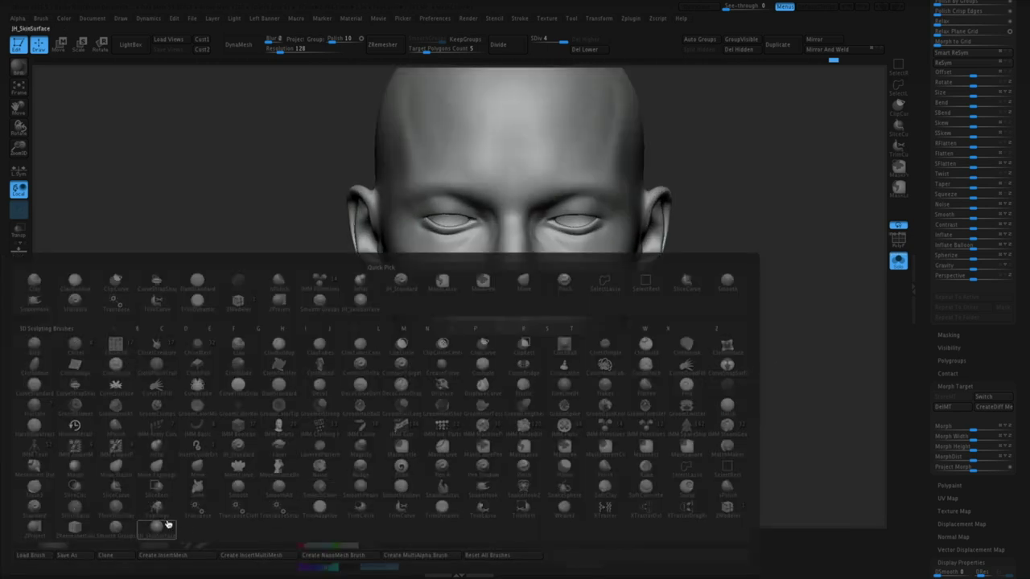
pyautogui.click(160, 528)
pyautogui.moveTo(532, 390); pyautogui.dragTo(657, 214, button='right')
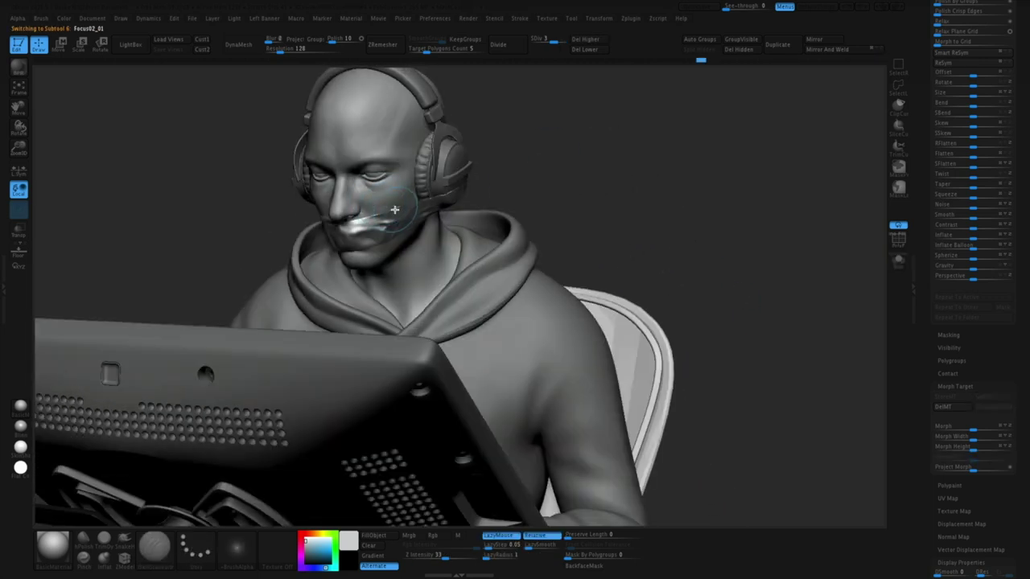
pyautogui.moveTo(394, 210); pyautogui.dragTo(404, 205)
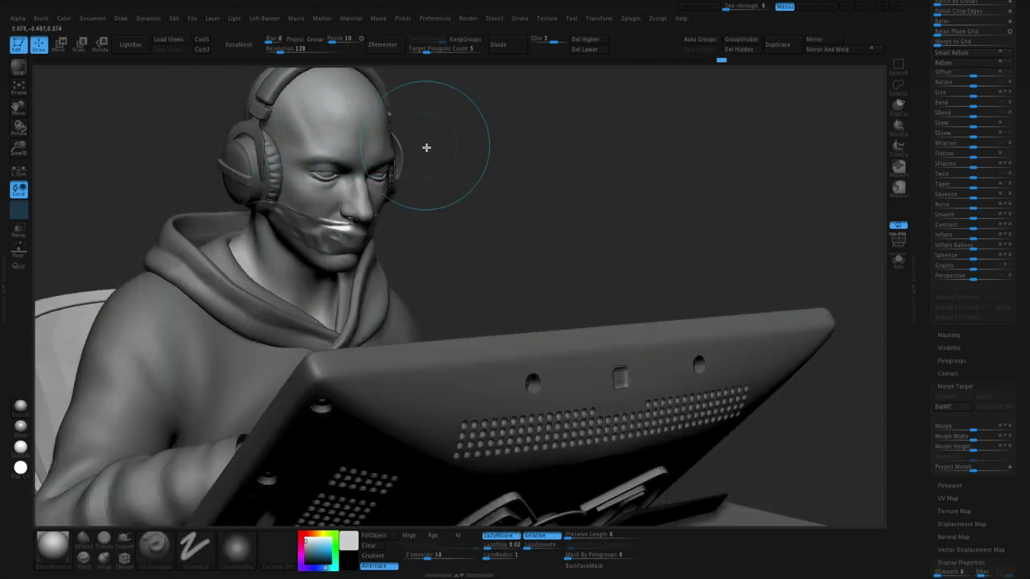
# Accept the head's UV-based surface noise with alpha scale 0.15 and strength -0.0033, and apply it to the mesh.
pyautogui.moveTo(427, 147); pyautogui.dragTo(354, 165)
pyautogui.keyDown('alt'); pyautogui.moveTo(515, 161); pyautogui.dragTo(555, 169); pyautogui.keyUp('alt')
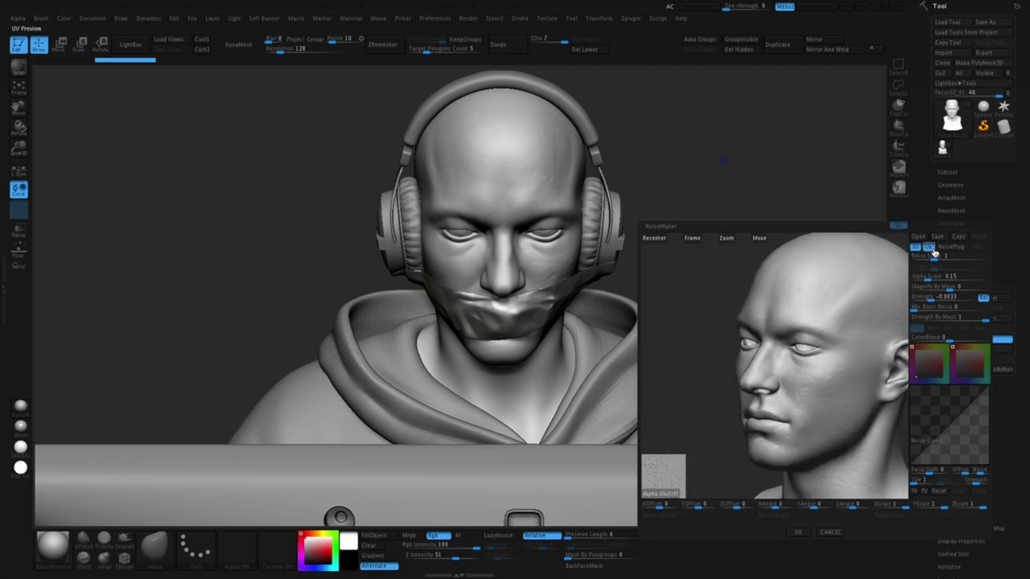
pyautogui.click(798, 533)
pyautogui.moveTo(798, 220)
pyautogui.mouseDown()
pyautogui.moveTo(703, 207)
pyautogui.moveTo(803, 240)
pyautogui.mouseUp()
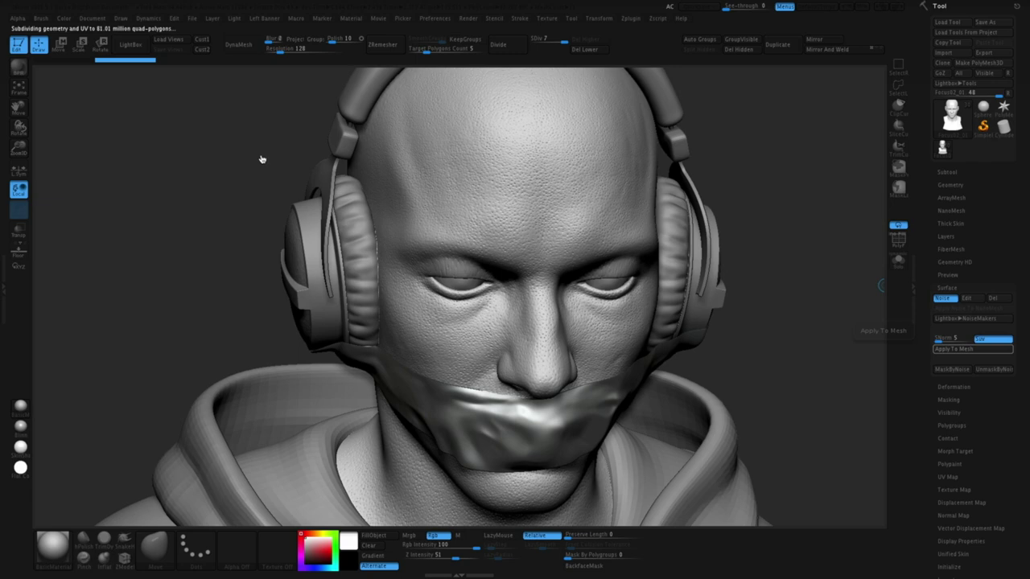
pyautogui.click(965, 351)
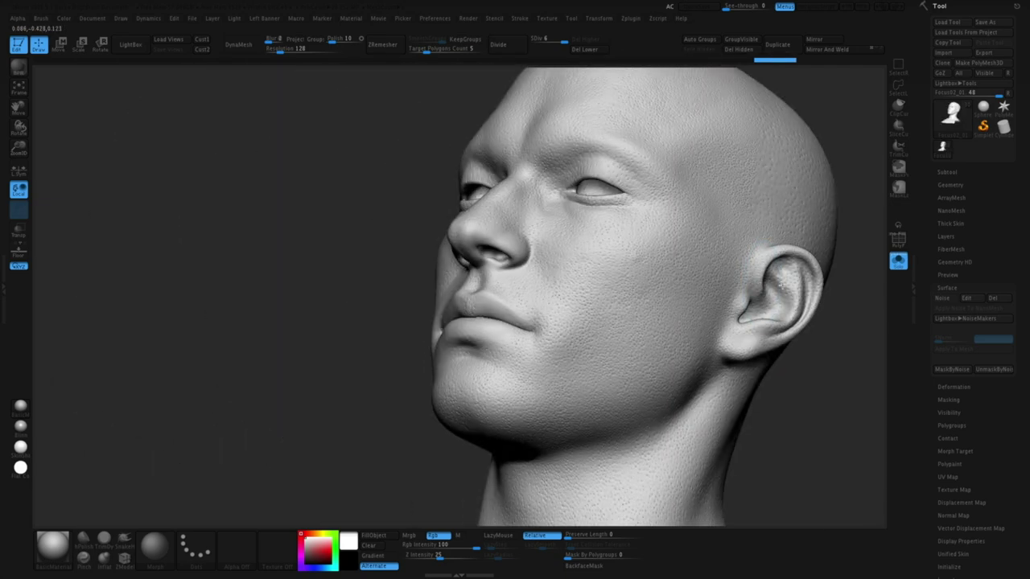
# Remove the skin noise from the ear with the Morph brush.
pyautogui.moveTo(782, 285); pyautogui.dragTo(758, 286)
pyautogui.moveTo(849, 266); pyautogui.dragTo(881, 262)
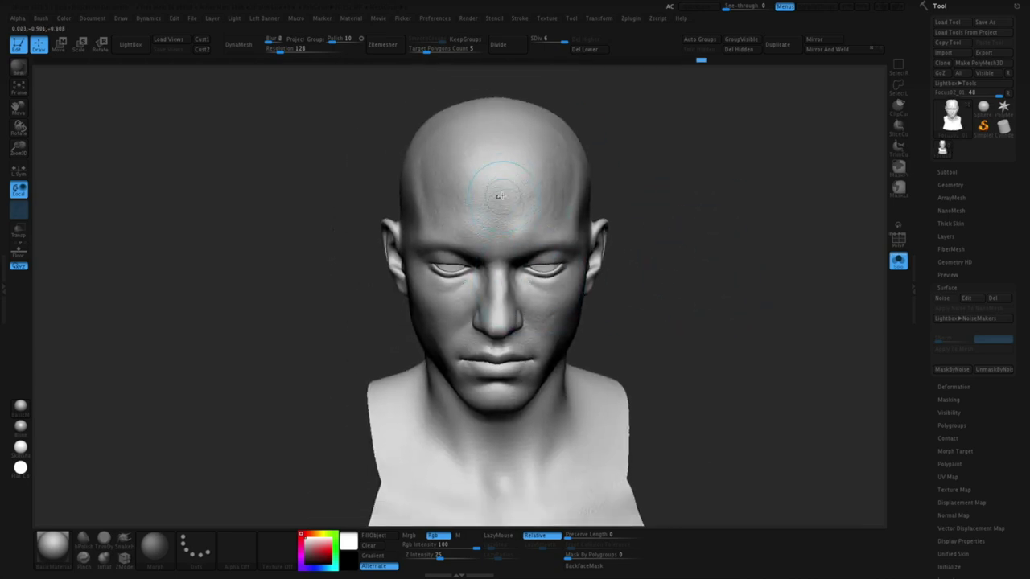
# Load a brush from LightBox and stamp fine skin details over the forehead.
pyautogui.click(132, 45)
pyautogui.click(150, 74)
pyautogui.doubleClick(244, 165)
pyautogui.doubleClick(246, 122)
pyautogui.moveTo(715, 337); pyautogui.dragTo(706, 349)
pyautogui.hotkey('ctrl', 'shift', 't')
pyautogui.click(547, 150)
pyautogui.click(531, 174)
pyautogui.click(427, 213)
pyautogui.click(531, 213)
pyautogui.click(689, 310)
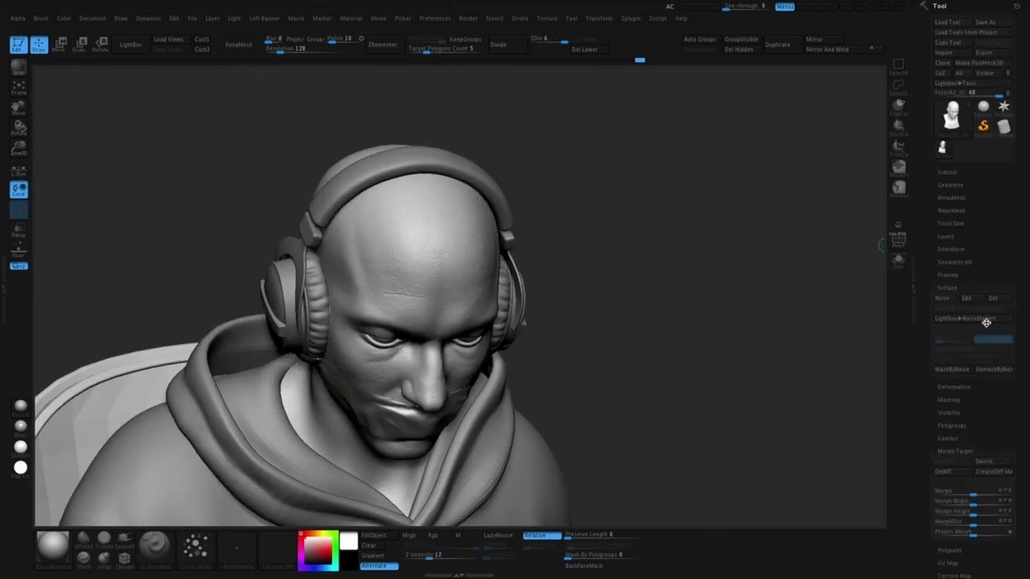
# Accept the FiberMesh hair preview as a new subtool without activating Fast Preview.
pyautogui.click(948, 173)
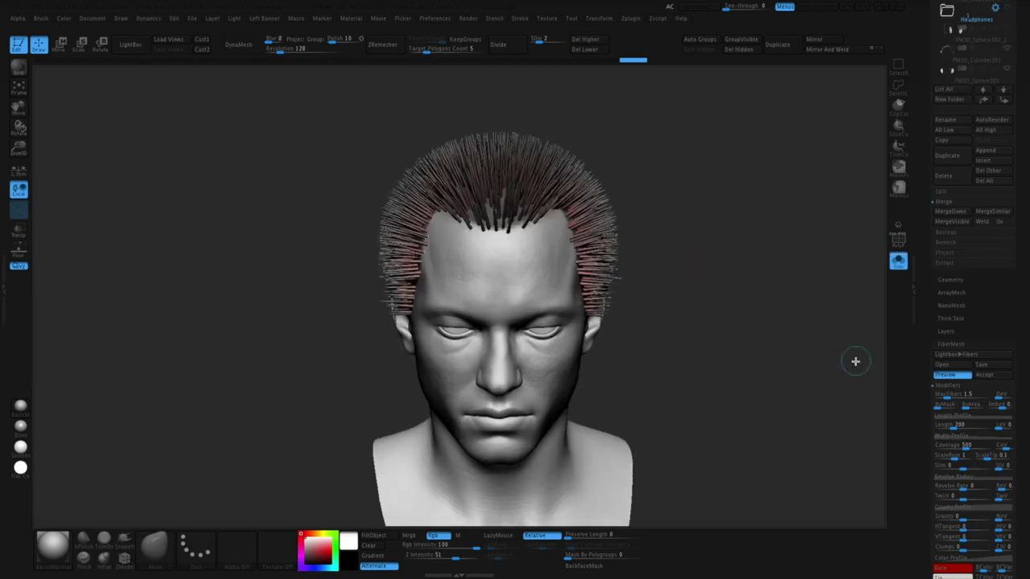
pyautogui.click(987, 145)
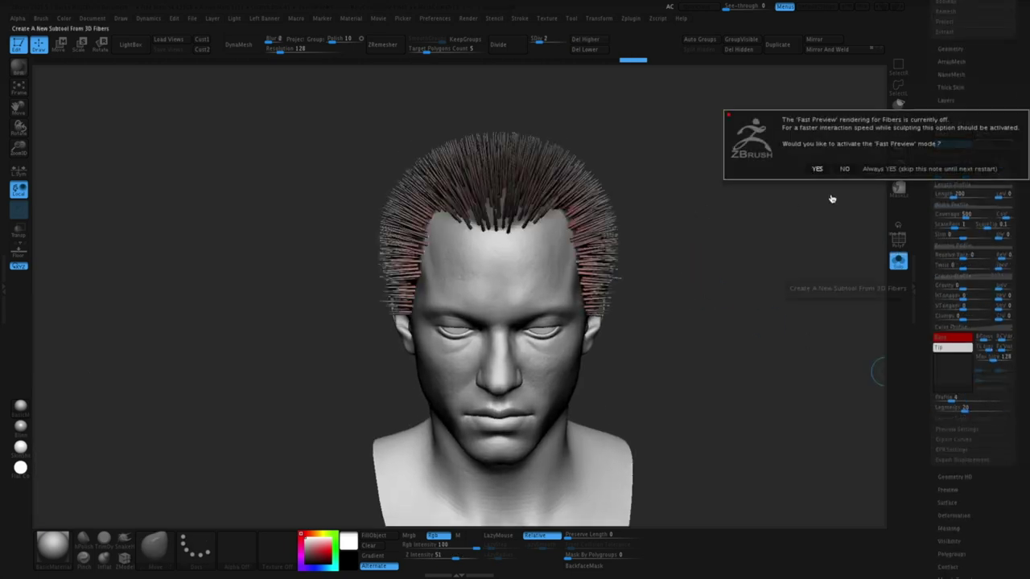
pyautogui.click(844, 170)
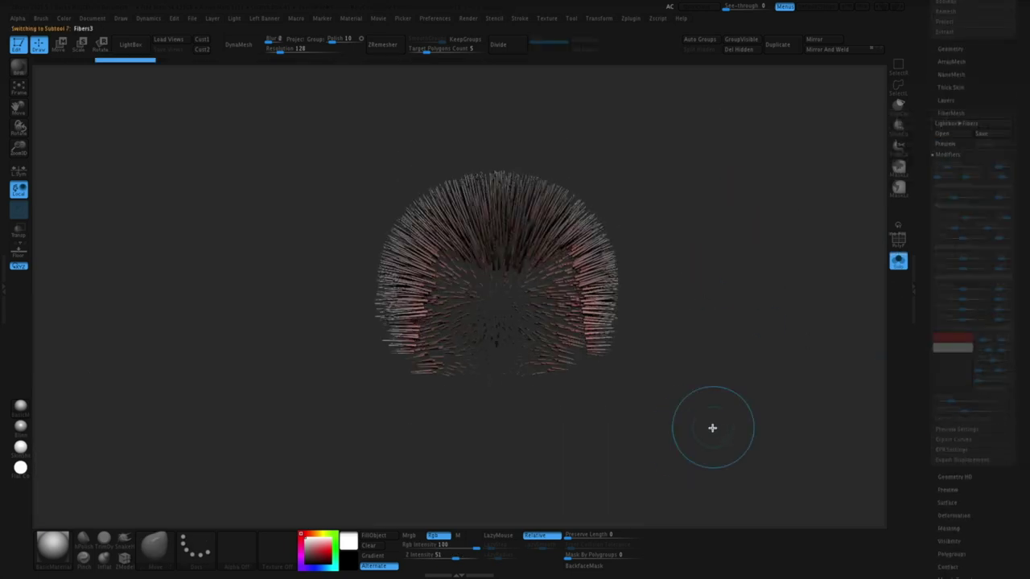
# Set the Move brush's Preserve Length to 100 and comb the hair fibers into a swept hairstyle.
pyautogui.moveTo(568, 537); pyautogui.dragTo(645, 536)
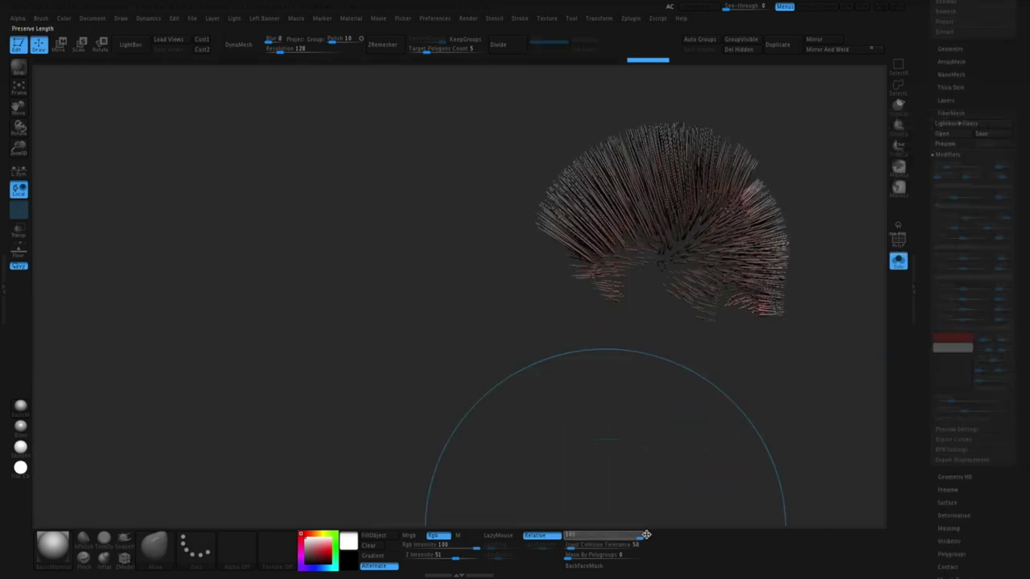
pyautogui.moveTo(591, 278); pyautogui.dragTo(595, 313)
pyautogui.moveTo(575, 202); pyautogui.dragTo(600, 228)
pyautogui.moveTo(507, 306)
pyautogui.mouseDown()
pyautogui.moveTo(520, 334)
pyautogui.moveTo(621, 223)
pyautogui.moveTo(749, 283)
pyautogui.moveTo(733, 388)
pyautogui.moveTo(694, 294)
pyautogui.moveTo(715, 377)
pyautogui.moveTo(733, 371)
pyautogui.moveTo(660, 263)
pyautogui.moveTo(729, 249)
pyautogui.moveTo(701, 255)
pyautogui.moveTo(671, 287)
pyautogui.moveTo(680, 359)
pyautogui.moveTo(720, 302)
pyautogui.moveTo(576, 374)
pyautogui.mouseUp()
pyautogui.moveTo(422, 334)
pyautogui.mouseDown()
pyautogui.moveTo(408, 301)
pyautogui.moveTo(412, 331)
pyautogui.mouseUp()
pyautogui.moveTo(479, 325); pyautogui.dragTo(498, 299)
pyautogui.moveTo(439, 248); pyautogui.dragTo(377, 301)
pyautogui.moveTo(386, 328); pyautogui.dragTo(423, 320)
pyautogui.moveTo(434, 238)
pyautogui.mouseDown()
pyautogui.moveTo(657, 373)
pyautogui.moveTo(409, 361)
pyautogui.moveTo(426, 361)
pyautogui.moveTo(445, 411)
pyautogui.moveTo(460, 402)
pyautogui.moveTo(445, 413)
pyautogui.moveTo(466, 407)
pyautogui.mouseUp()
pyautogui.moveTo(605, 416)
pyautogui.keyDown('shift'); pyautogui.mouseDown()
pyautogui.moveTo(516, 354)
pyautogui.moveTo(490, 388)
pyautogui.moveTo(508, 336)
pyautogui.moveTo(614, 281)
pyautogui.moveTo(561, 350)
pyautogui.moveTo(555, 330)
pyautogui.moveTo(587, 292)
pyautogui.moveTo(486, 232)
pyautogui.moveTo(591, 230)
pyautogui.moveTo(571, 242)
pyautogui.moveTo(587, 214)
pyautogui.mouseUp(); pyautogui.keyUp('shift')
# Turn off Solo mode and make a BPR render of the groomed hair on the head.
pyautogui.click(898, 261)
pyautogui.moveTo(515, 298); pyautogui.dragTo(713, 279)
pyautogui.hotkey('shift', 'r')
pyautogui.click(509, 227)
pyautogui.moveTo(518, 196); pyautogui.dragTo(529, 198)
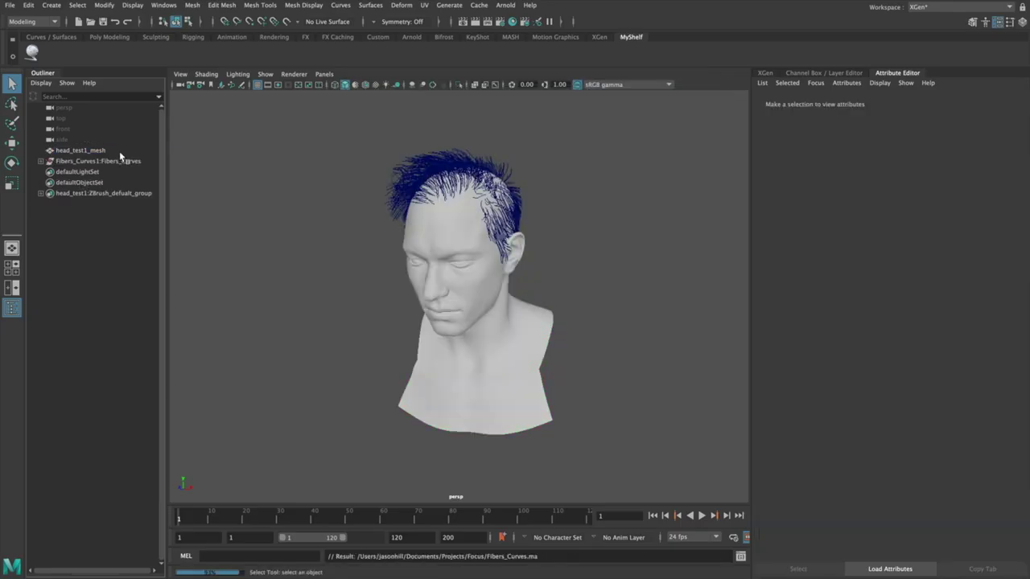
# Switch to Maya and select the imported Fibers_Curves group to examine its individual fiber curves.
pyautogui.click(118, 161)
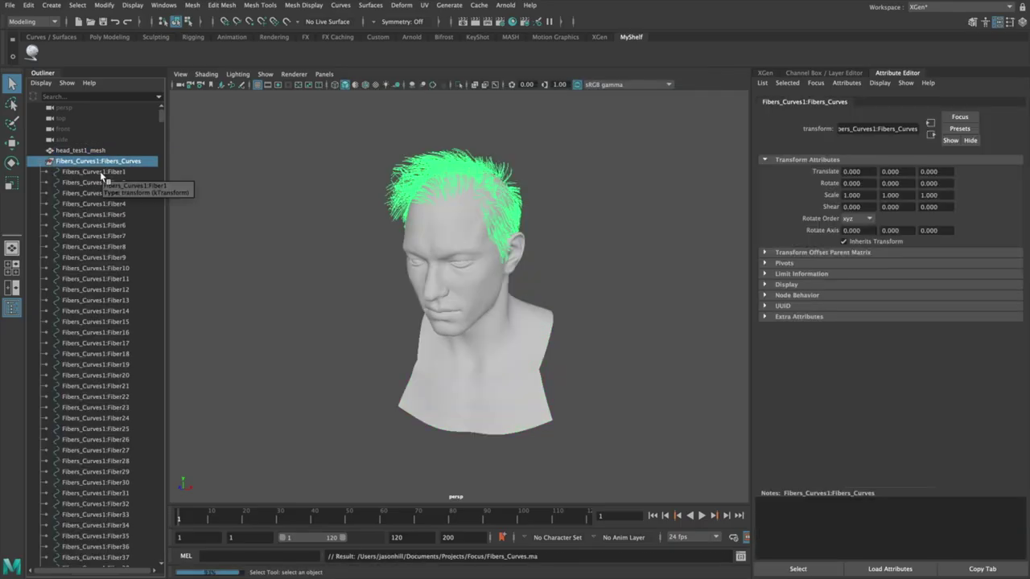
pyautogui.scroll(-3, 100, 241)
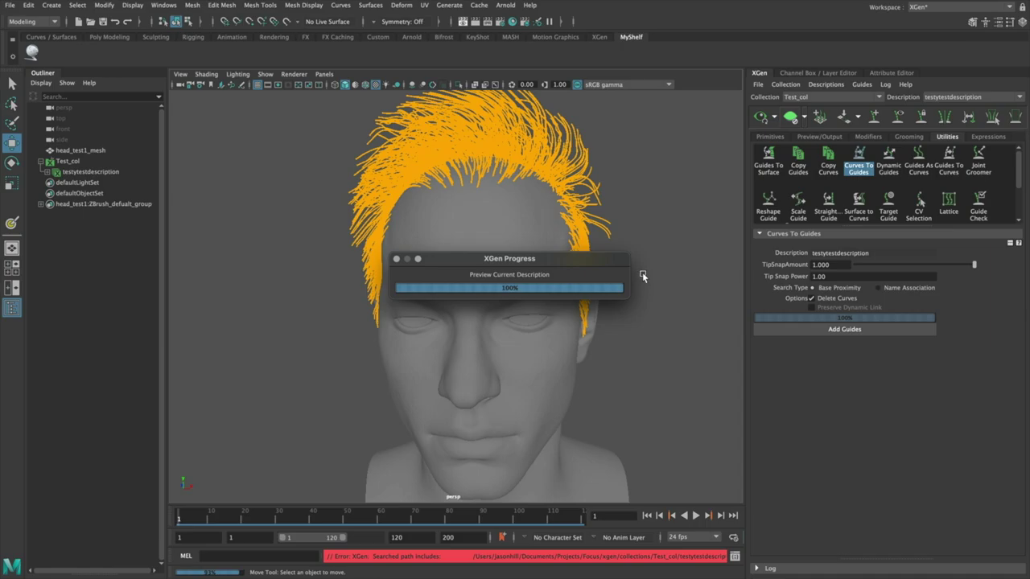
# Examine the XGen hair preview up close and toggle the Noise2 modifier of the testytestdescription description.
pyautogui.keyDown('alt'); pyautogui.moveTo(641, 273); pyautogui.dragTo(556, 230); pyautogui.keyUp('alt')
pyautogui.keyDown('alt'); pyautogui.moveTo(556, 230); pyautogui.dragTo(606, 314, button='right'); pyautogui.keyUp('alt')
pyautogui.keyDown('alt'); pyautogui.moveTo(607, 314); pyautogui.dragTo(454, 301); pyautogui.keyUp('alt')
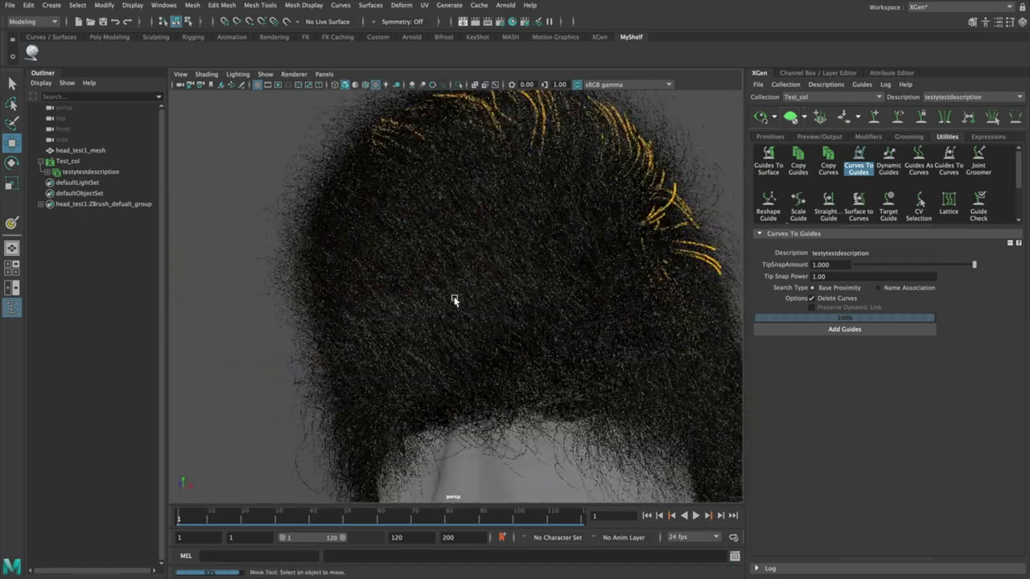
pyautogui.click(868, 137)
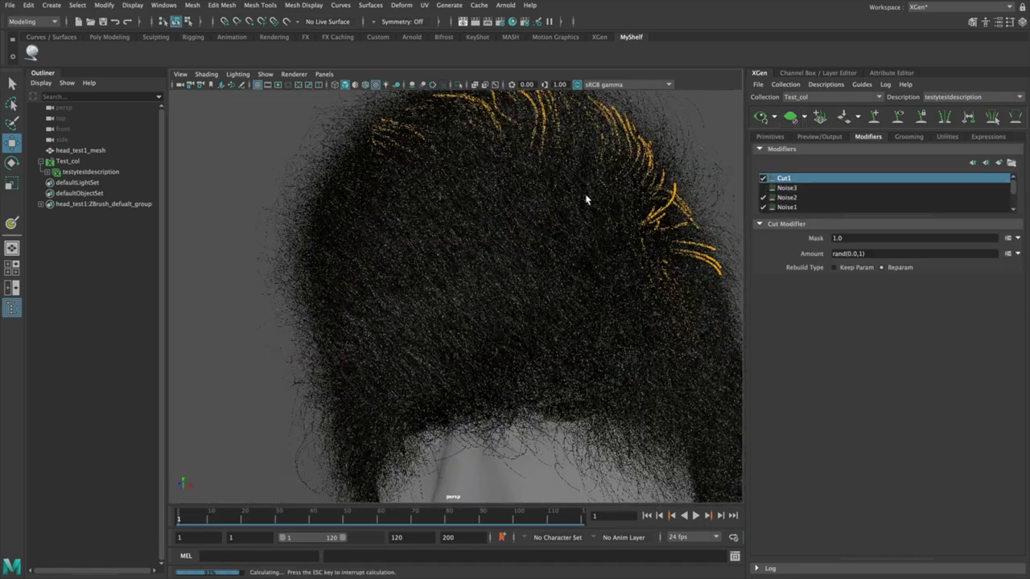
pyautogui.keyDown('alt'); pyautogui.moveTo(507, 443); pyautogui.dragTo(505, 395, button='right'); pyautogui.keyUp('alt')
pyautogui.scroll(-3, 789, 190)
pyautogui.scroll(3, 787, 192)
pyautogui.click(763, 198)
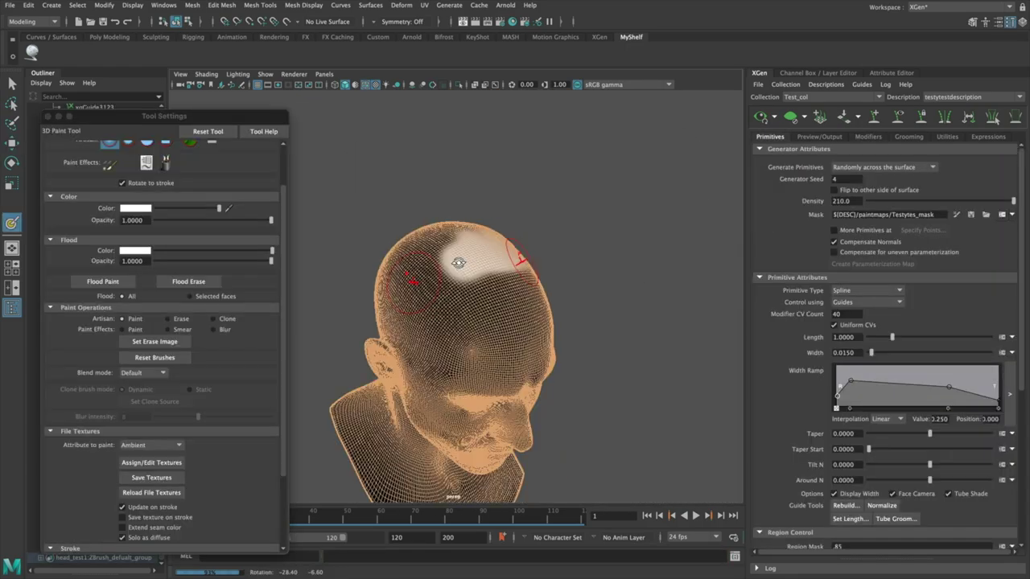
# Paint the XGen hair mask white across the scalp down to the ear, and turn off the wireframe-on-shaded display.
pyautogui.moveTo(455, 260); pyautogui.dragTo(449, 324)
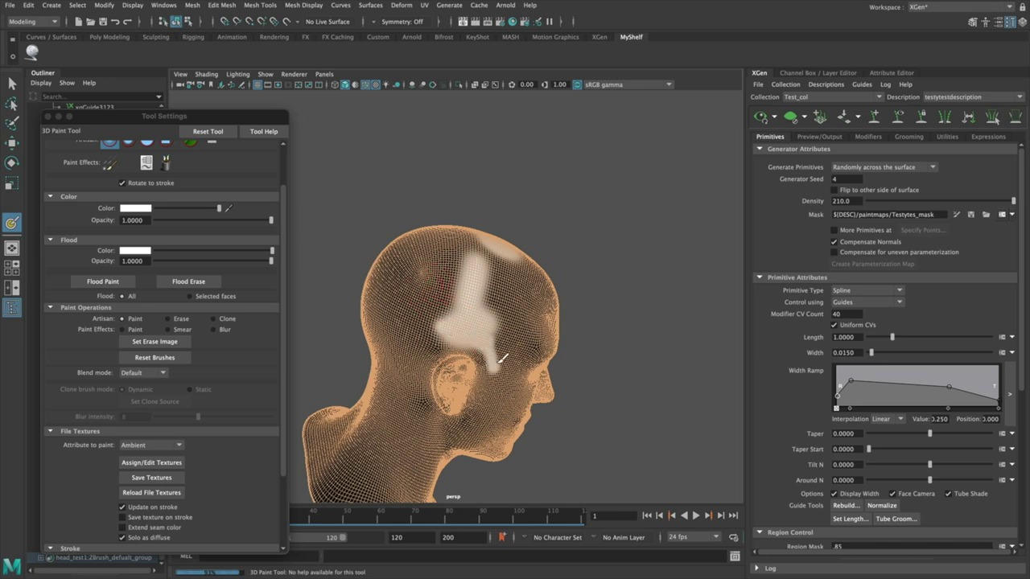
pyautogui.moveTo(400, 382); pyautogui.dragTo(402, 257)
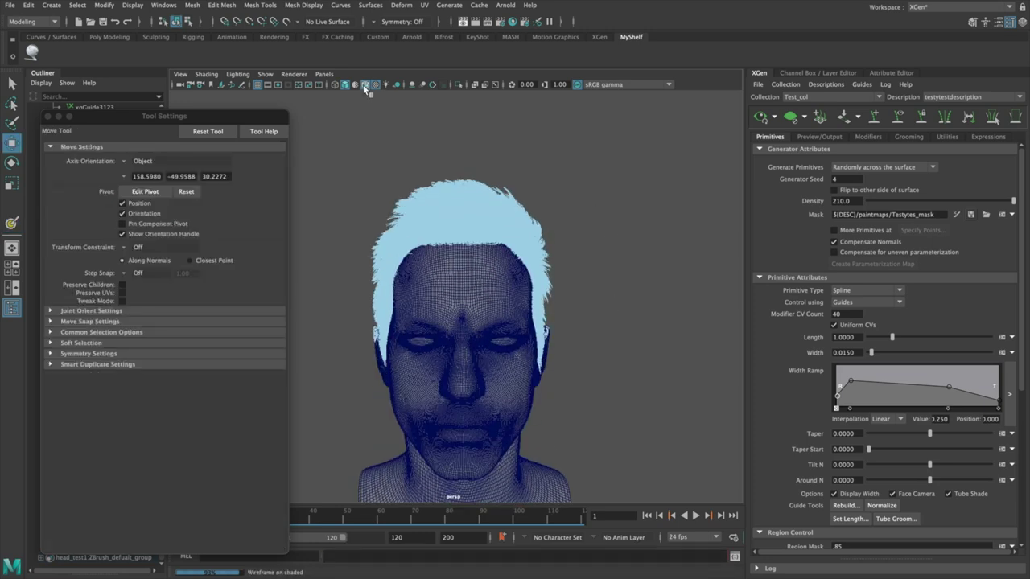
pyautogui.click(363, 85)
pyautogui.keyDown('alt'); pyautogui.moveTo(598, 266); pyautogui.dragTo(499, 276); pyautogui.keyUp('alt')
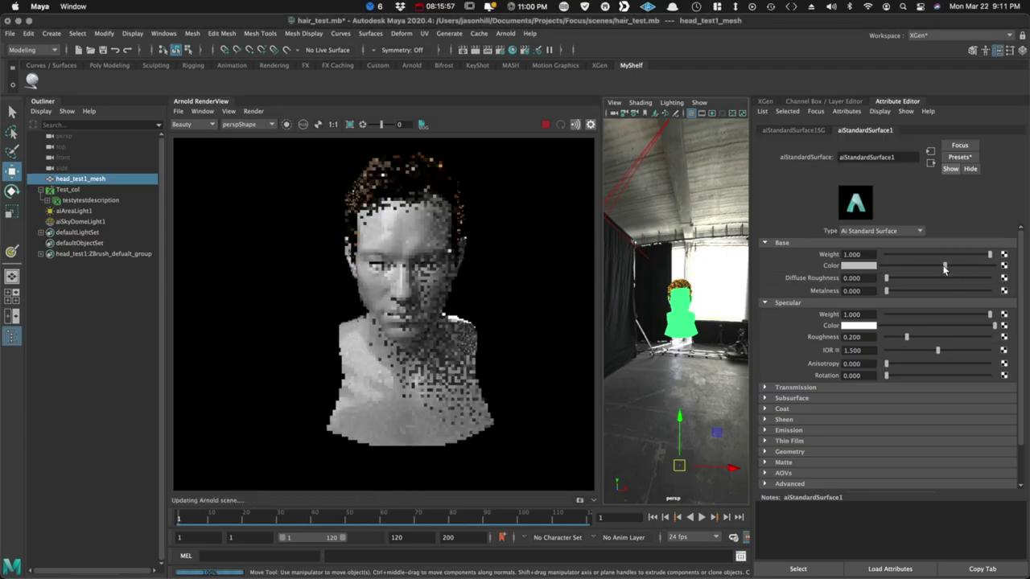
# Darken the base color of the head's aiStandardSurface1 material.
pyautogui.moveTo(971, 266); pyautogui.dragTo(924, 265)
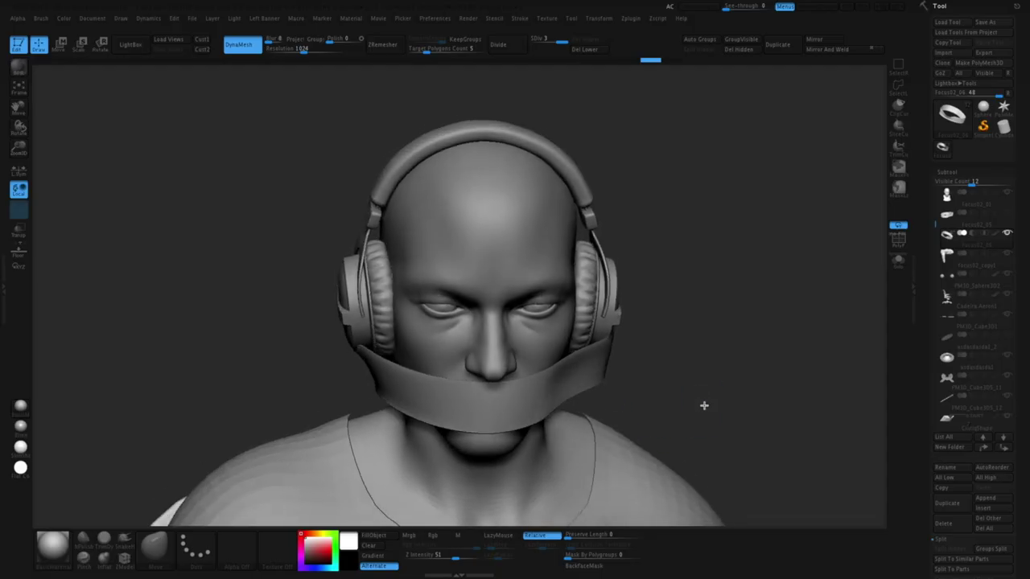
# Switch to ZBrush and toggle subtool visibility from the mouth tape band's entry.
pyautogui.click(1007, 234)
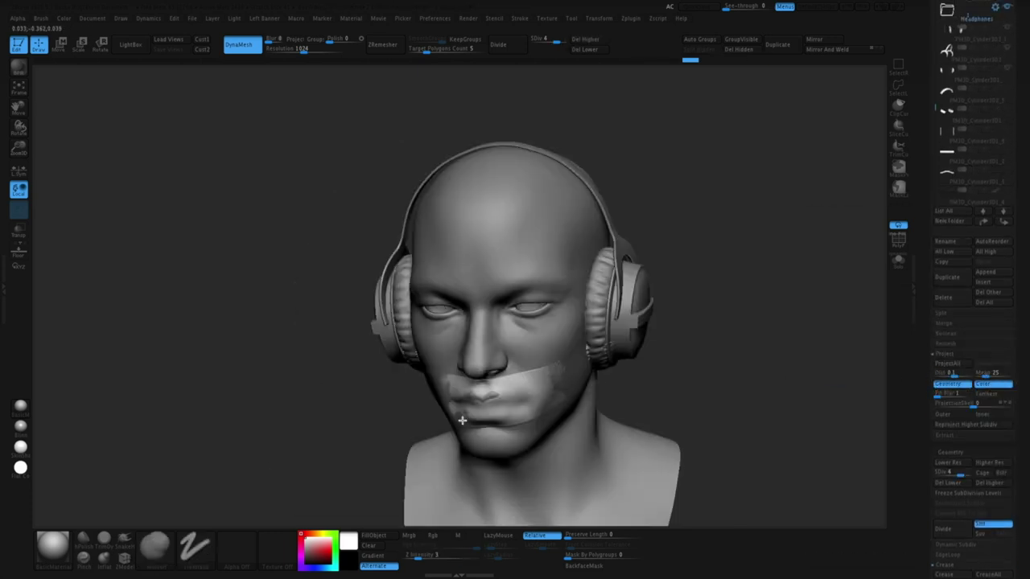
pyautogui.moveTo(573, 374); pyautogui.dragTo(763, 339, button='right')
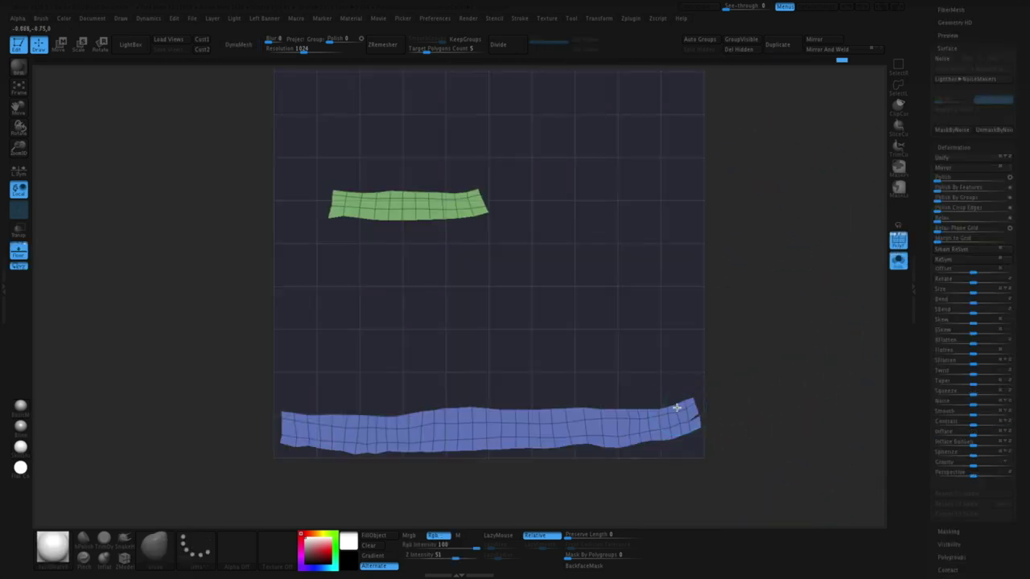
# Unflatten the mouth tape's UV layout and set its NoiseMaker pattern to Grid with a scale of 0.0293.
pyautogui.click(631, 17)
pyautogui.click(690, 391)
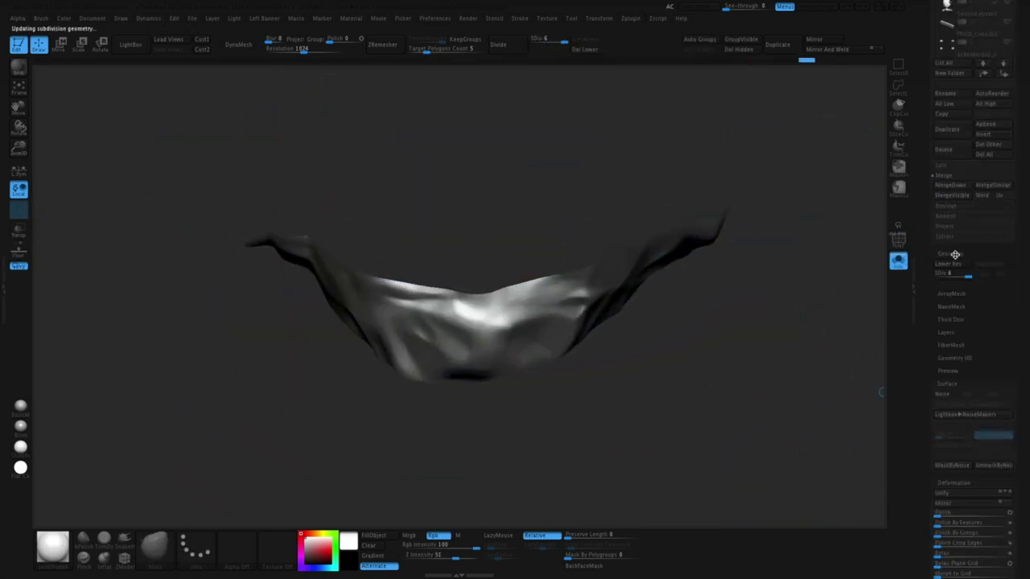
pyautogui.click(932, 248)
pyautogui.click(280, 170)
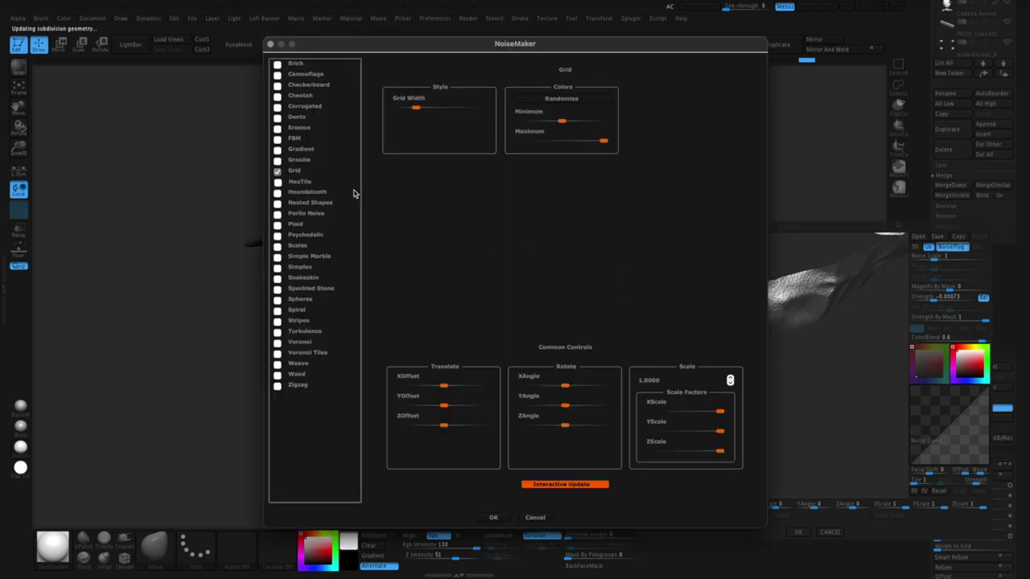
pyautogui.moveTo(615, 47); pyautogui.dragTo(319, 57)
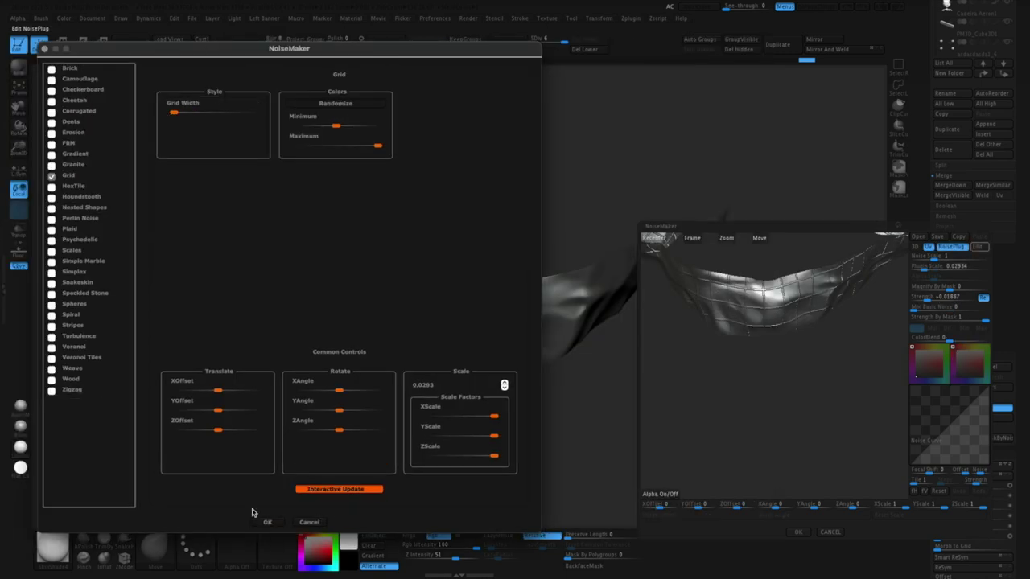
pyautogui.click(267, 522)
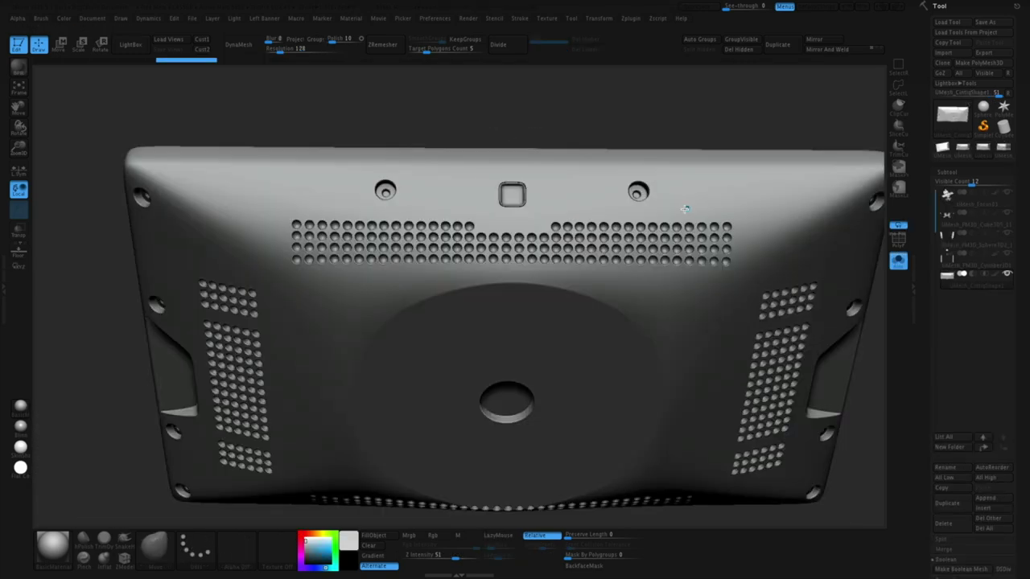
# Decimate the display's back housing to 5% with Decimation Master and check its polygon wireframe.
pyautogui.moveTo(619, 122); pyautogui.dragTo(640, 453)
pyautogui.click(630, 18)
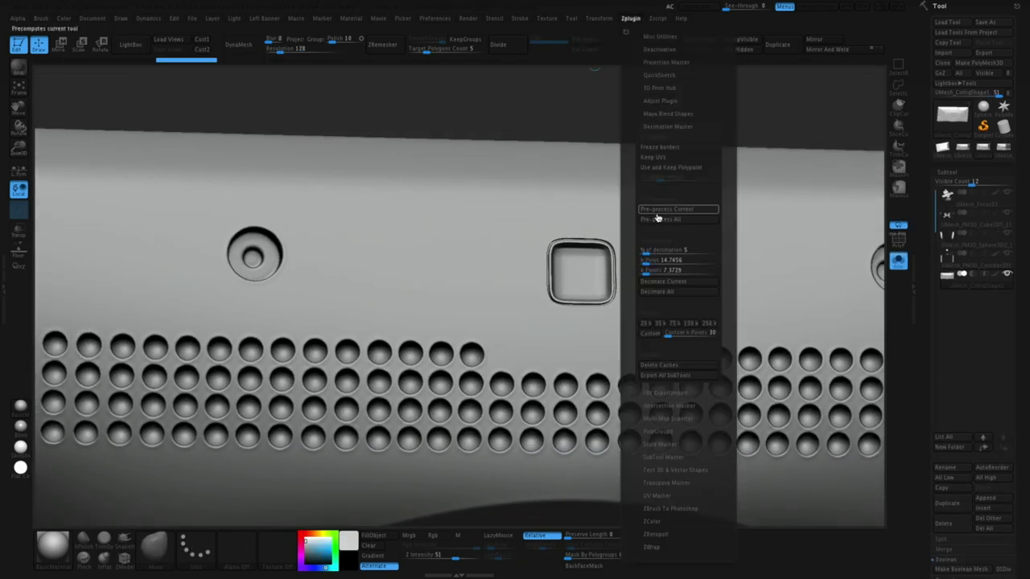
pyautogui.click(669, 284)
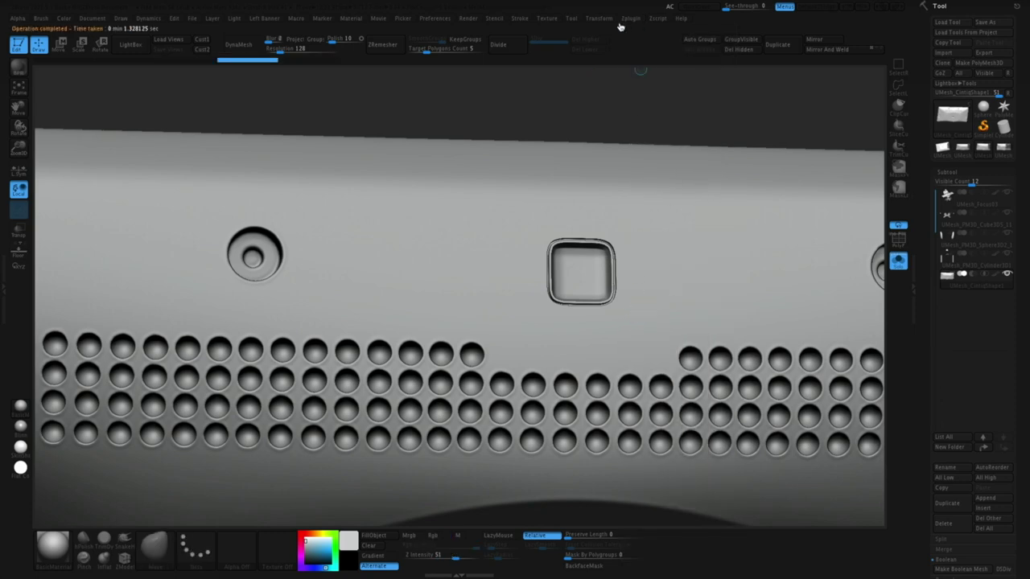
pyautogui.click(629, 19)
pyautogui.click(672, 282)
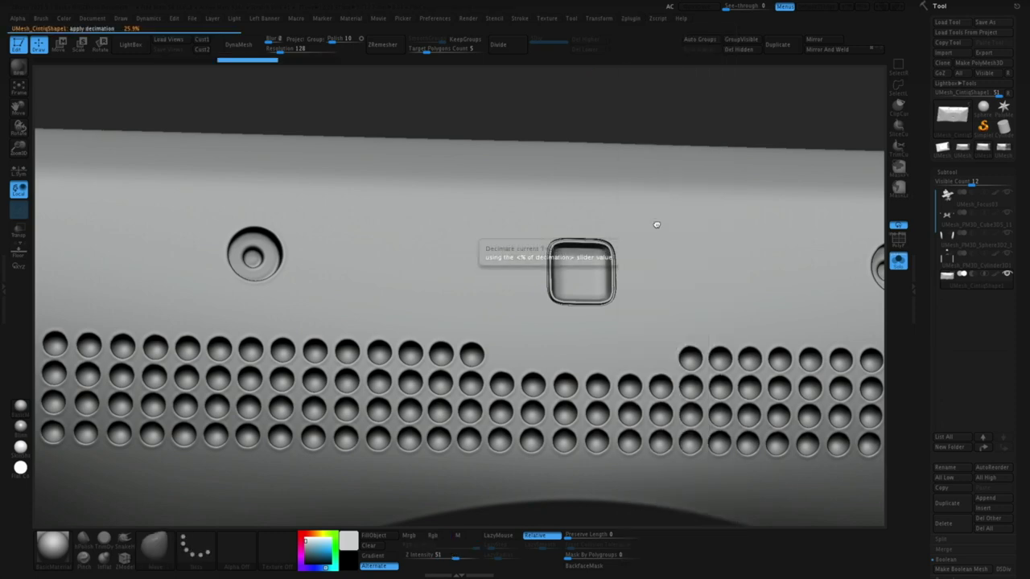
pyautogui.hotkey('shift', 'f')
pyautogui.hotkey('shift', 'f')
pyautogui.keyDown('ctrl'); pyautogui.moveTo(657, 299); pyautogui.dragTo(700, 439, button='right'); pyautogui.keyUp('ctrl')
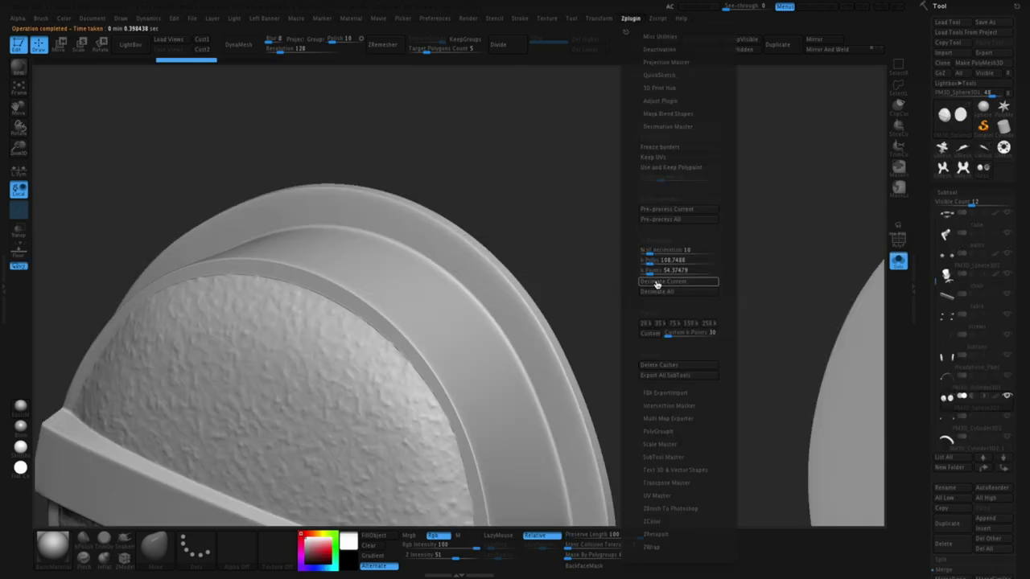
# Decimate the headphone ear cups to 10% and check their polygon wireframe.
pyautogui.click(656, 282)
pyautogui.hotkey('shift', 'f')
pyautogui.hotkey('shift', 'f')
pyautogui.keyDown('ctrl'); pyautogui.moveTo(662, 322); pyautogui.dragTo(556, 152, button='right'); pyautogui.keyUp('ctrl')
pyautogui.moveTo(555, 153); pyautogui.dragTo(510, 147, button='right')
pyautogui.keyDown('alt'); pyautogui.moveTo(592, 200); pyautogui.dragTo(560, 228, button='right'); pyautogui.keyUp('alt')
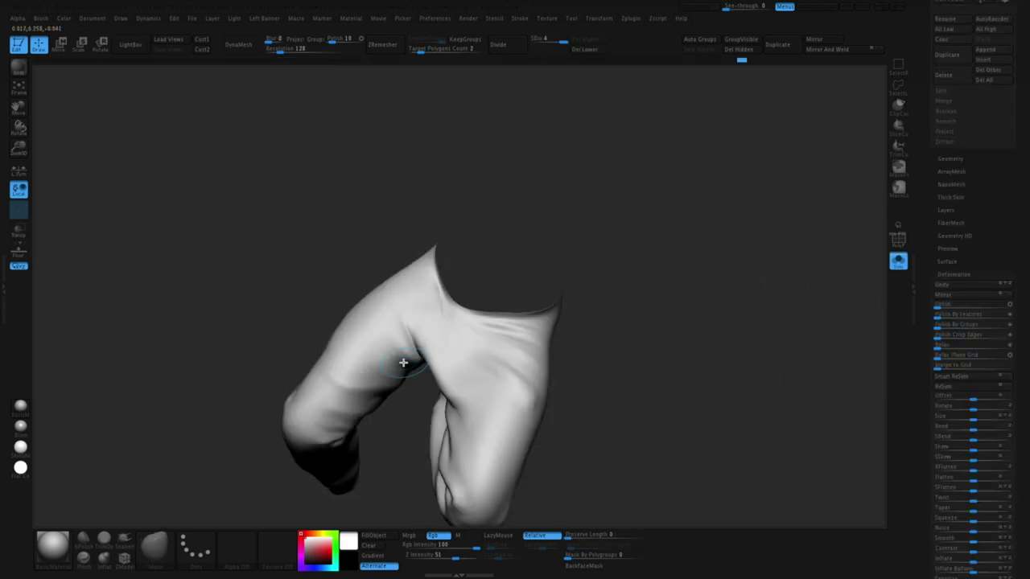
# Adjust the sweater's sleeve shape and switch to the Hood subtool with the full scene shown.
pyautogui.moveTo(346, 364)
pyautogui.mouseDown()
pyautogui.moveTo(391, 351)
pyautogui.moveTo(410, 391)
pyautogui.moveTo(374, 386)
pyautogui.moveTo(365, 432)
pyautogui.moveTo(386, 410)
pyautogui.mouseUp()
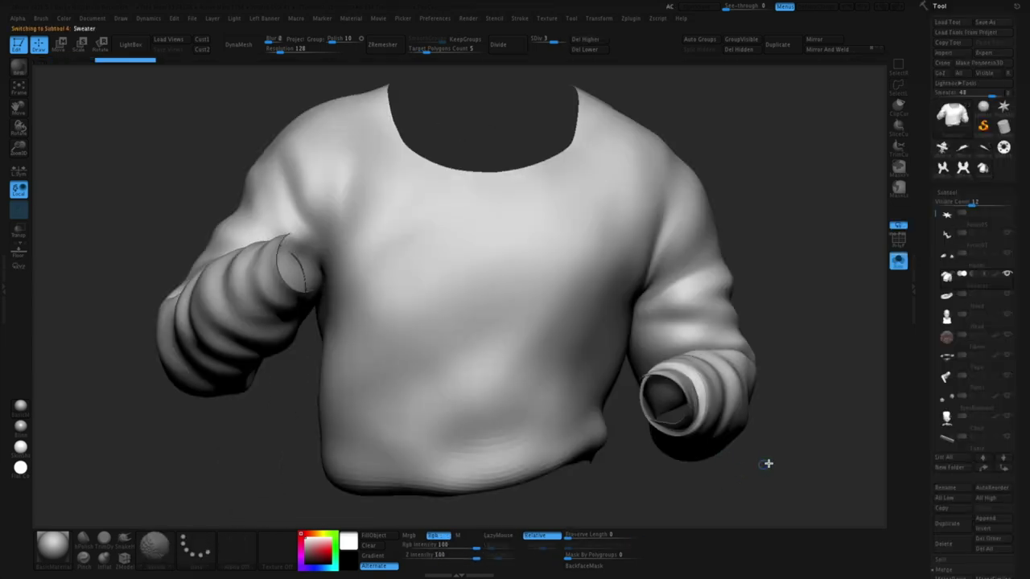
pyautogui.moveTo(769, 464)
pyautogui.mouseDown()
pyautogui.moveTo(782, 442)
pyautogui.moveTo(747, 446)
pyautogui.mouseUp()
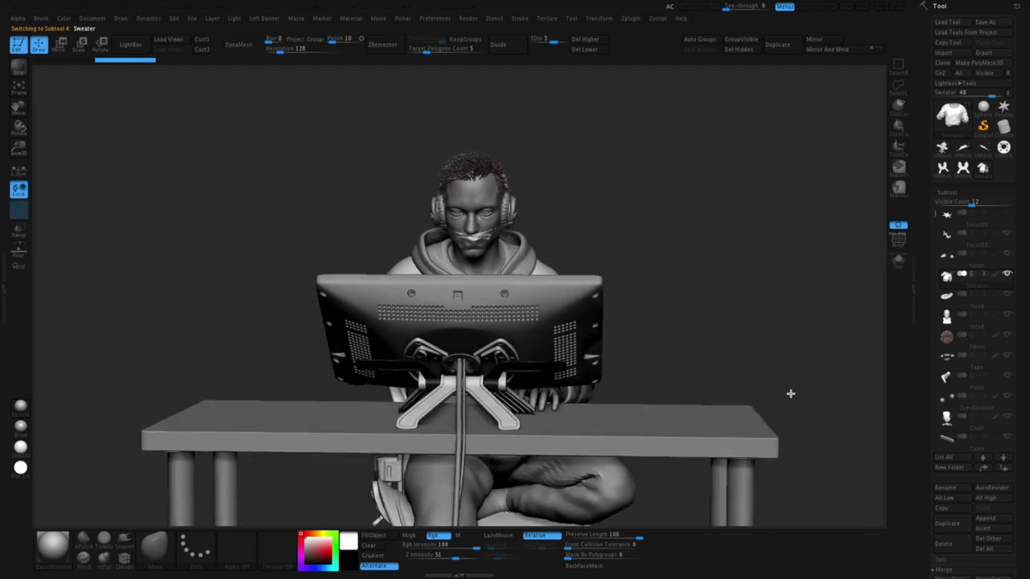
pyautogui.press('Down')
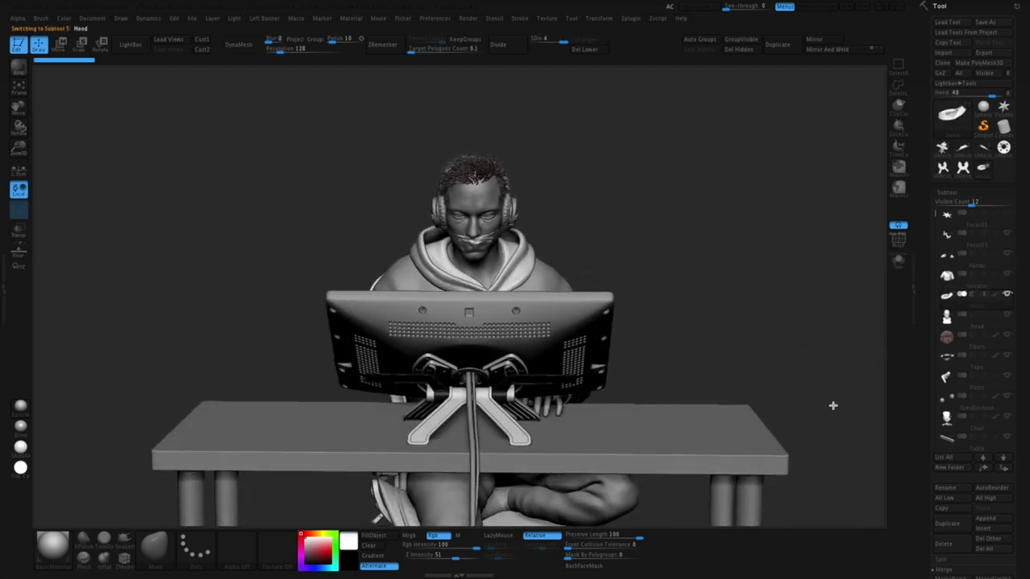
pyautogui.scroll(3, 832, 405)
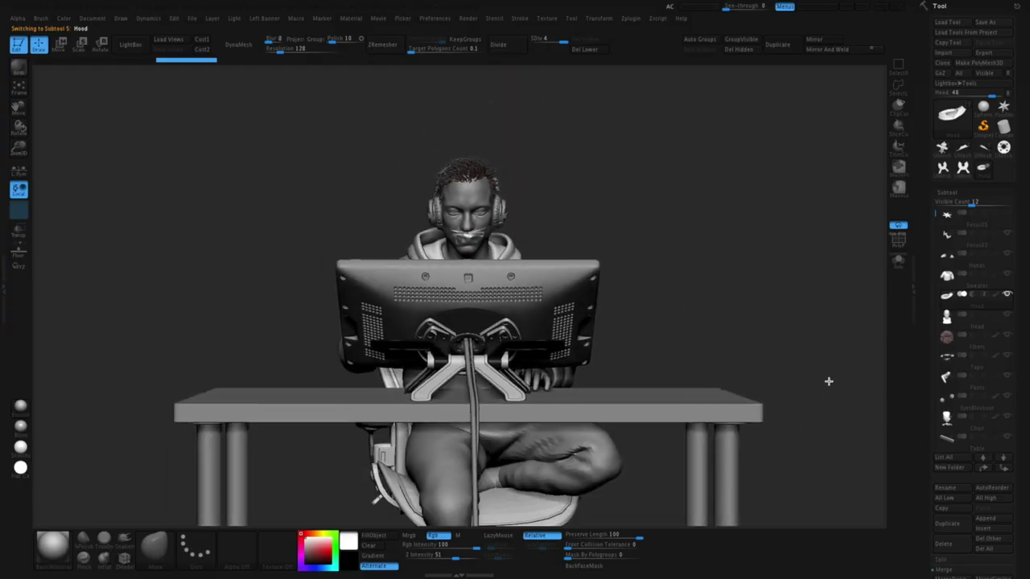
# Save the tool as Focus05.ztl in the Zbrush folder, replacing the existing file.
pyautogui.hotkey('ctrl', 's')
pyautogui.click(687, 309)
pyautogui.click(546, 242)
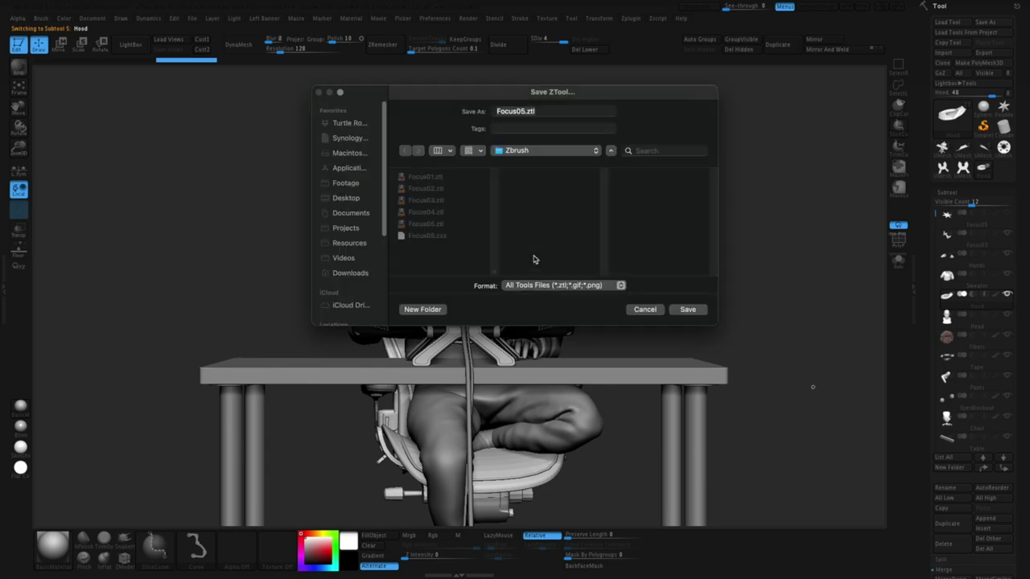
# Select the Head subtool and hide the Fibers subtool.
pyautogui.moveTo(757, 380)
pyautogui.mouseDown()
pyautogui.moveTo(761, 395)
pyautogui.moveTo(791, 363)
pyautogui.moveTo(759, 380)
pyautogui.mouseUp()
pyautogui.keyDown('alt'); pyautogui.click(501, 210); pyautogui.keyUp('alt')
pyautogui.keyDown('alt'); pyautogui.moveTo(761, 314); pyautogui.dragTo(780, 398); pyautogui.keyUp('alt')
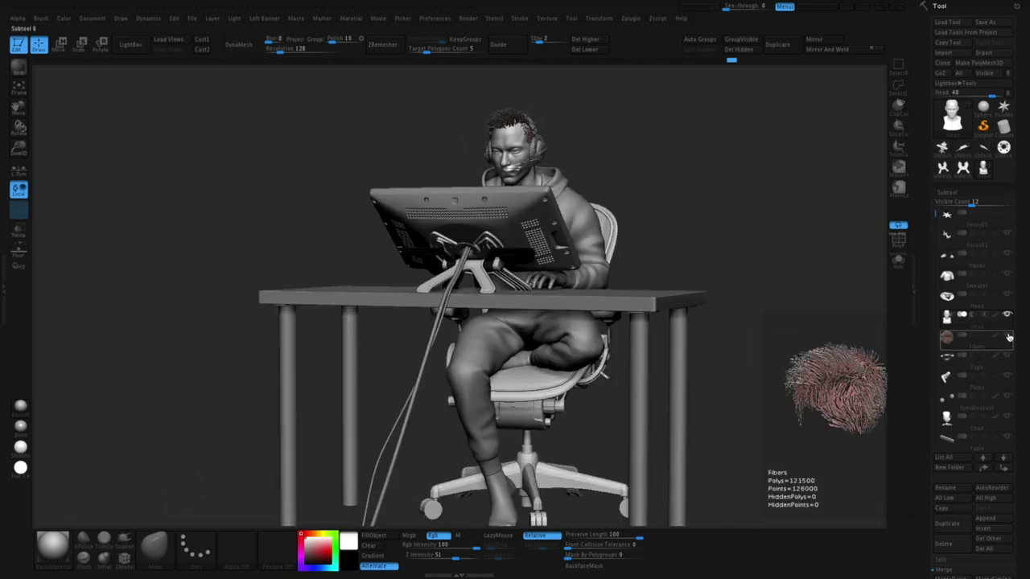
pyautogui.click(1009, 337)
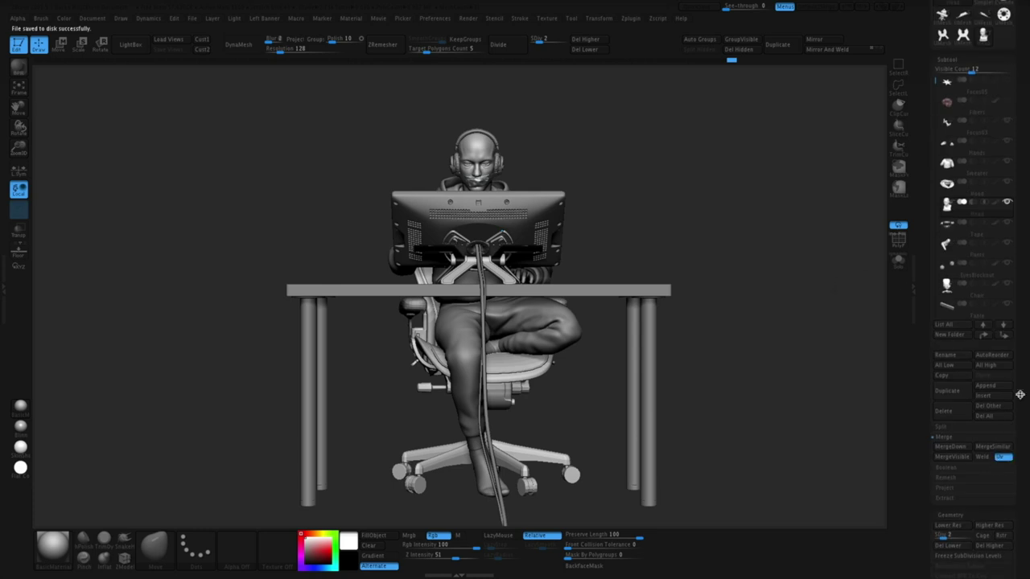
# Export the visible subtools as an FBX file named Scene into the Focus project's assets folder.
pyautogui.click(630, 17)
pyautogui.click(666, 139)
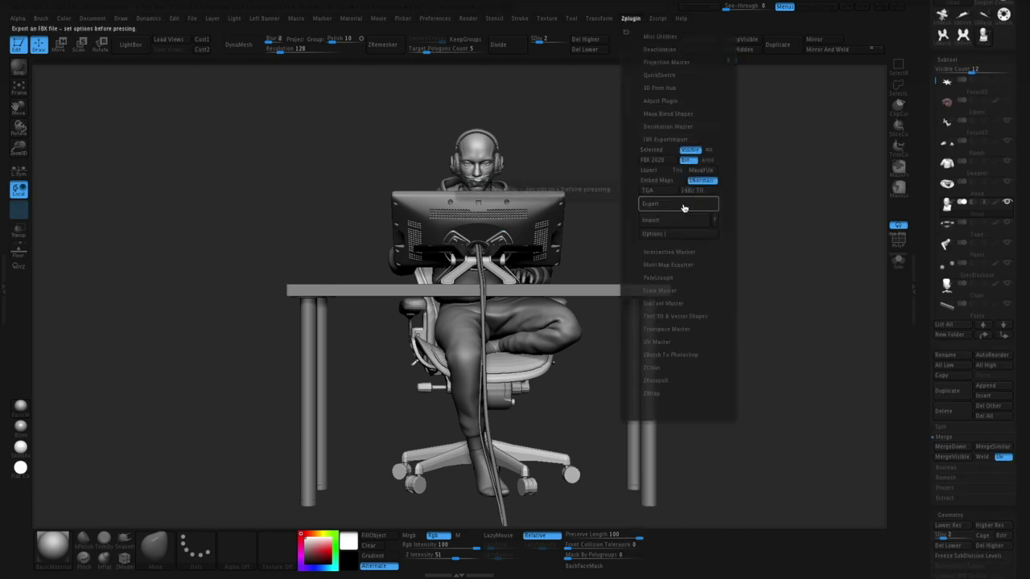
pyautogui.click(685, 203)
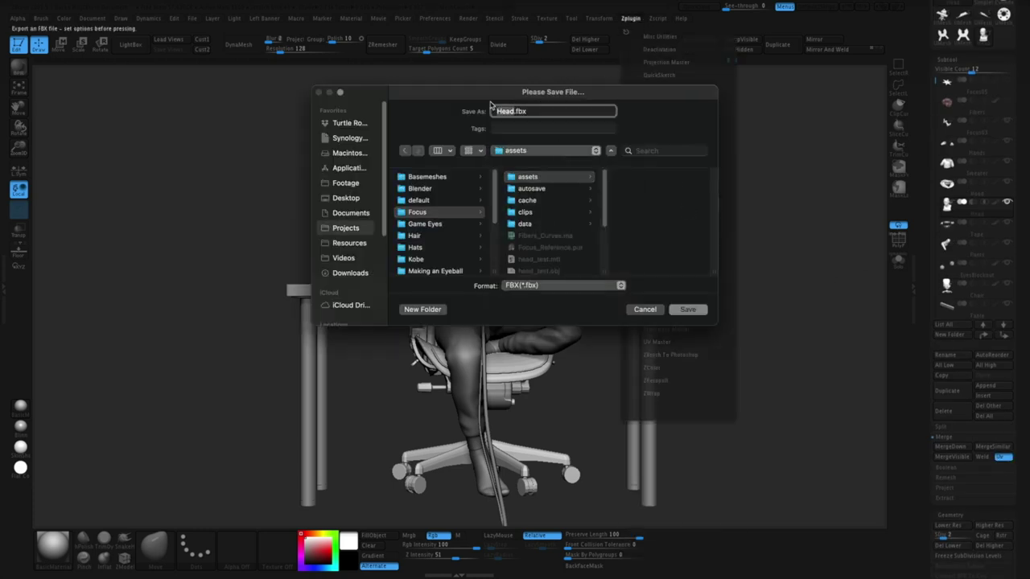
pyautogui.write('Scene')
pyautogui.click(688, 311)
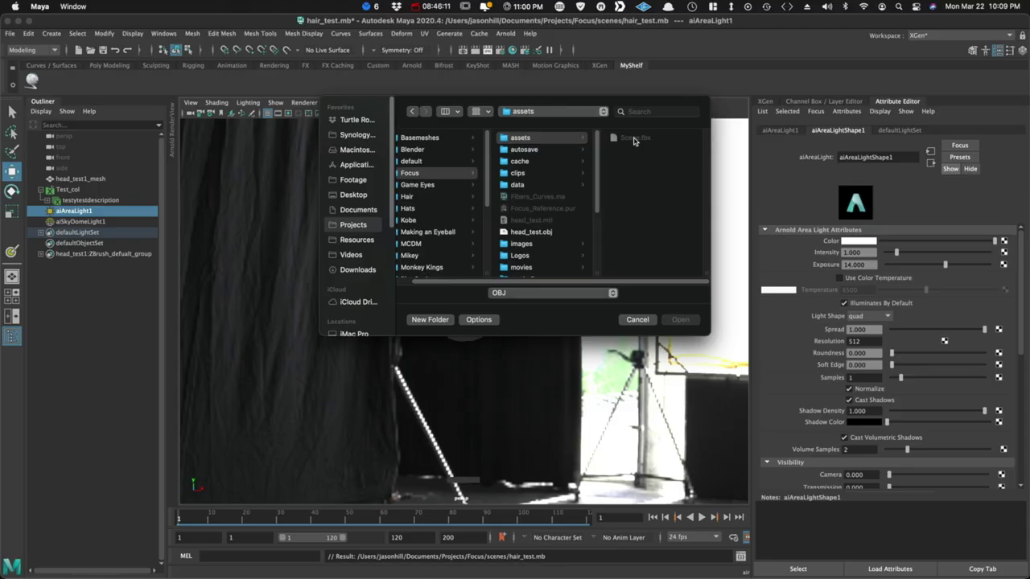
# Switch to Maya and import the Scene FBX file from the assets folder.
pyautogui.click(552, 293)
pyautogui.click(523, 245)
pyautogui.click(622, 137)
pyautogui.click(681, 320)
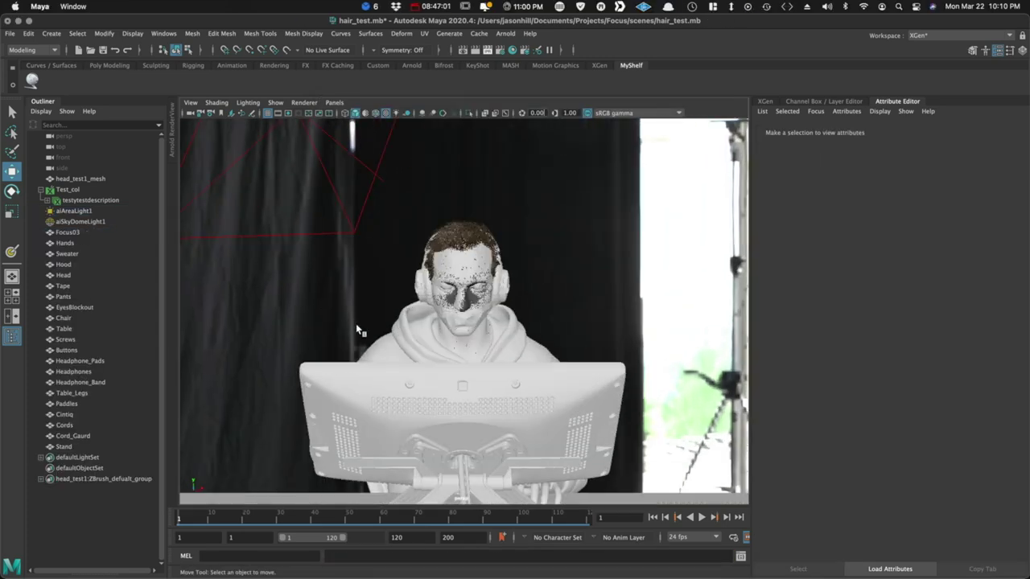
# Create a blend shape from the Head mesh to head_test1_mesh and set its weight to 1.
pyautogui.keyDown('ctrl'); pyautogui.click(120, 179); pyautogui.keyUp('ctrl')
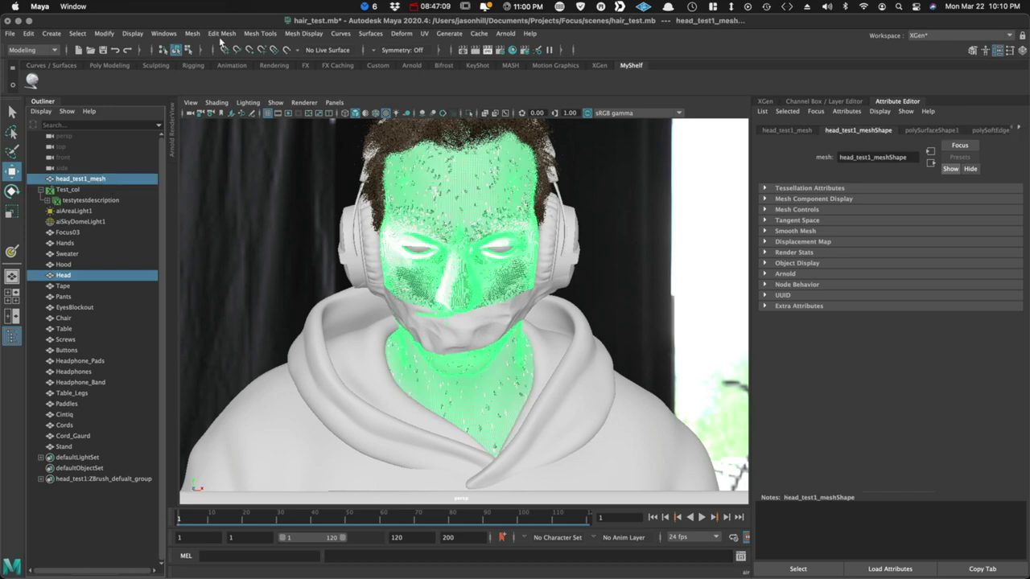
pyautogui.click(404, 34)
pyautogui.click(416, 59)
pyautogui.click(121, 179)
pyautogui.click(817, 102)
pyautogui.click(781, 254)
pyautogui.click(995, 270)
pyautogui.write('1')
pyautogui.press('Return')
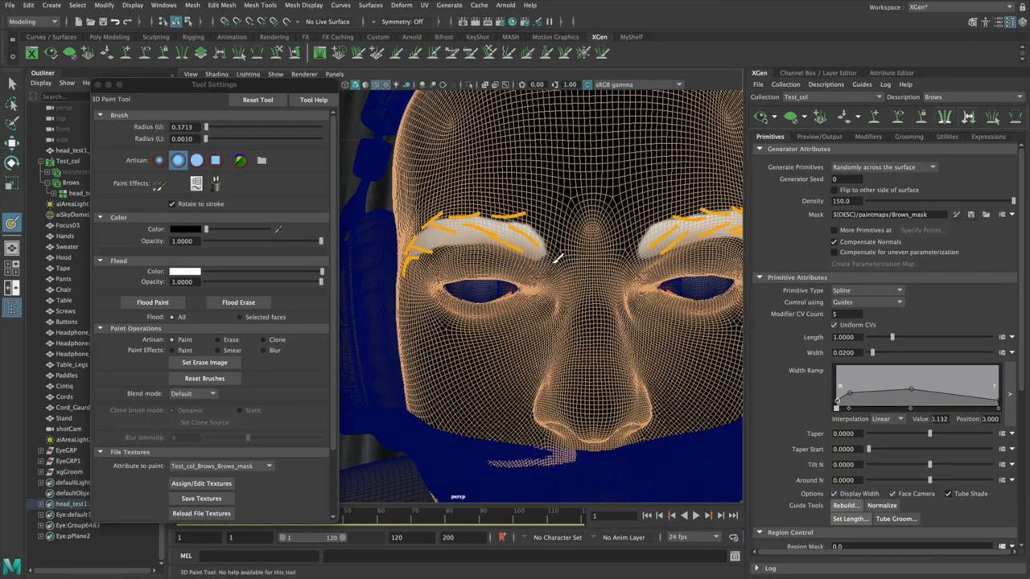
# Open the XGen Brows description's density mask for painting on the head.
pyautogui.scroll(-5, 602, 233)
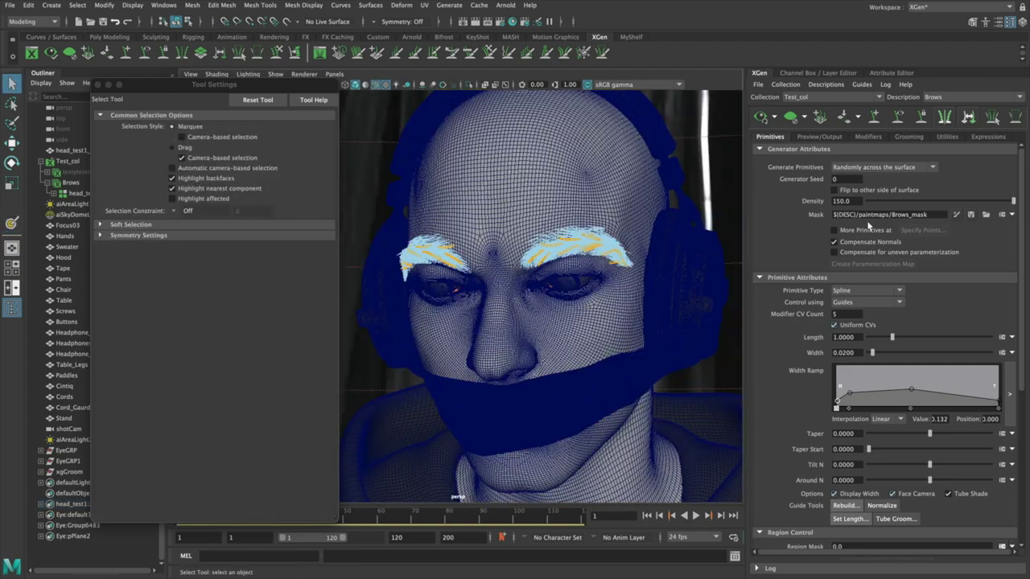
pyautogui.click(956, 215)
pyautogui.scroll(3, 531, 257)
pyautogui.moveTo(351, 250)
pyautogui.keyDown('alt'); pyautogui.mouseDown()
pyautogui.moveTo(552, 276)
pyautogui.moveTo(602, 261)
pyautogui.moveTo(493, 299)
pyautogui.mouseUp(); pyautogui.keyUp('alt')
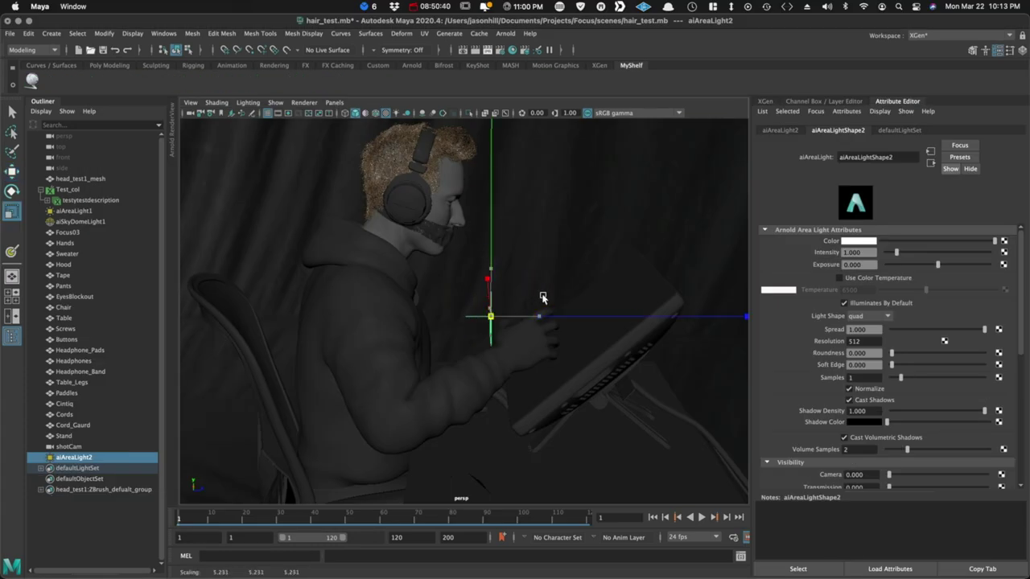
# Rotate and position the second Arnold area light over the display's screen, and save the scene.
pyautogui.moveTo(542, 295)
pyautogui.keyDown('alt'); pyautogui.mouseDown()
pyautogui.moveTo(448, 281)
pyautogui.moveTo(478, 295)
pyautogui.moveTo(593, 272)
pyautogui.moveTo(598, 246)
pyautogui.moveTo(596, 341)
pyautogui.mouseUp(); pyautogui.keyUp('alt')
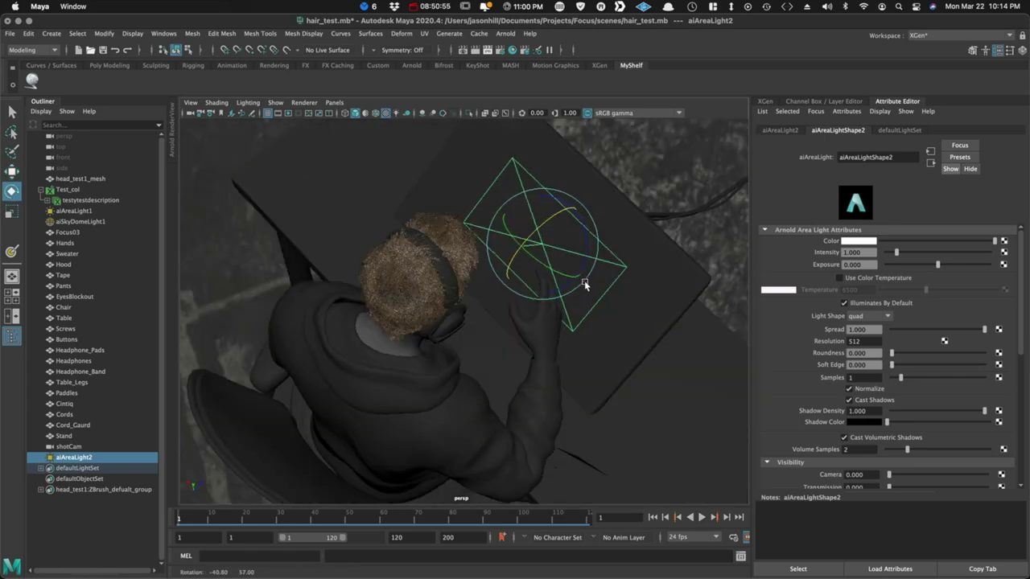
pyautogui.moveTo(538, 232); pyautogui.dragTo(545, 234)
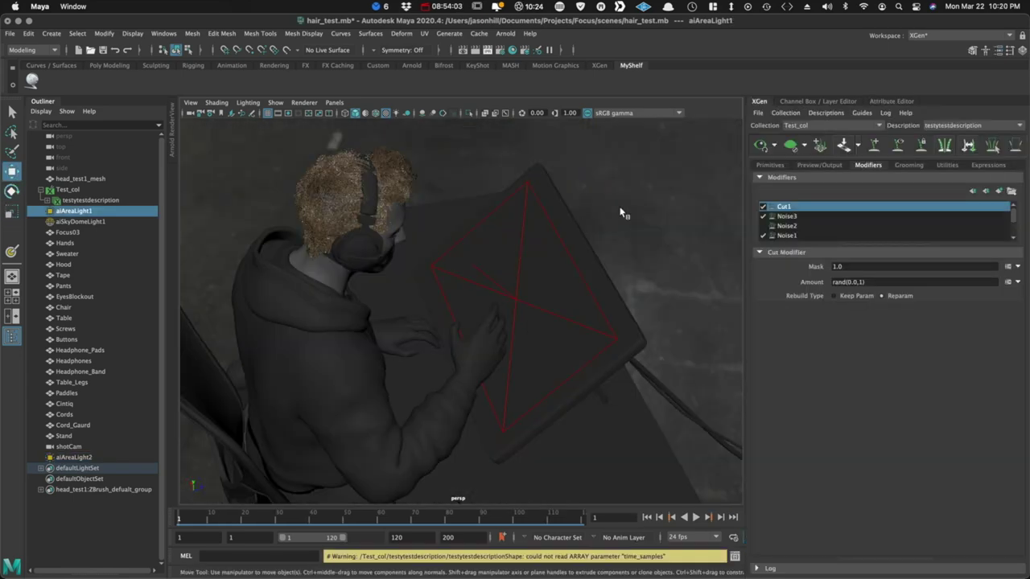
pyautogui.keyDown('alt'); pyautogui.moveTo(624, 210); pyautogui.dragTo(545, 268); pyautogui.keyUp('alt')
pyautogui.click(10, 33)
pyautogui.click(32, 101)
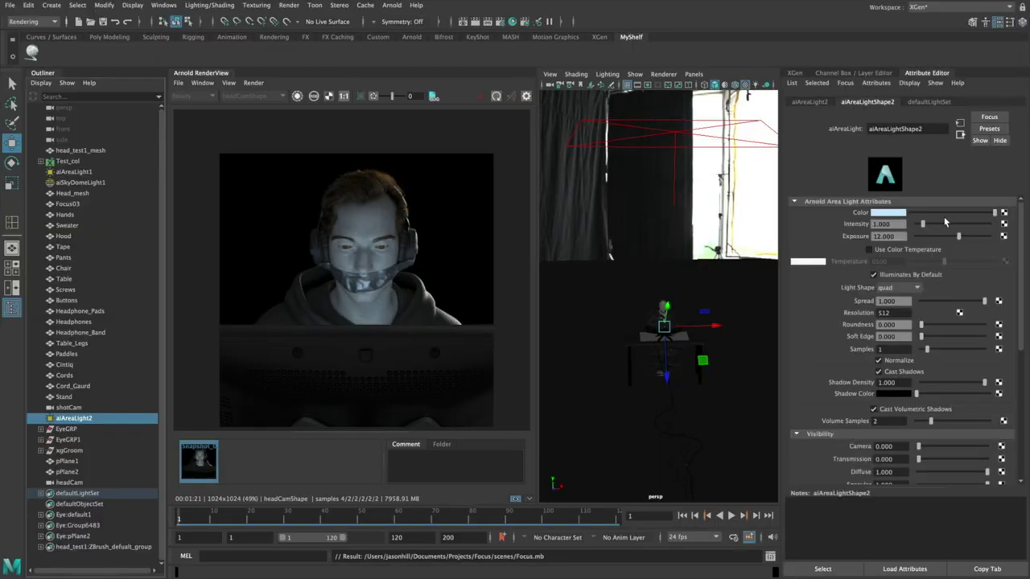
# Connect a file texture to aiAreaLight2's color and load the Monitor_Light EXR image into it.
pyautogui.click(1003, 212)
pyautogui.moveTo(595, 220); pyautogui.dragTo(508, 97)
pyautogui.click(515, 191)
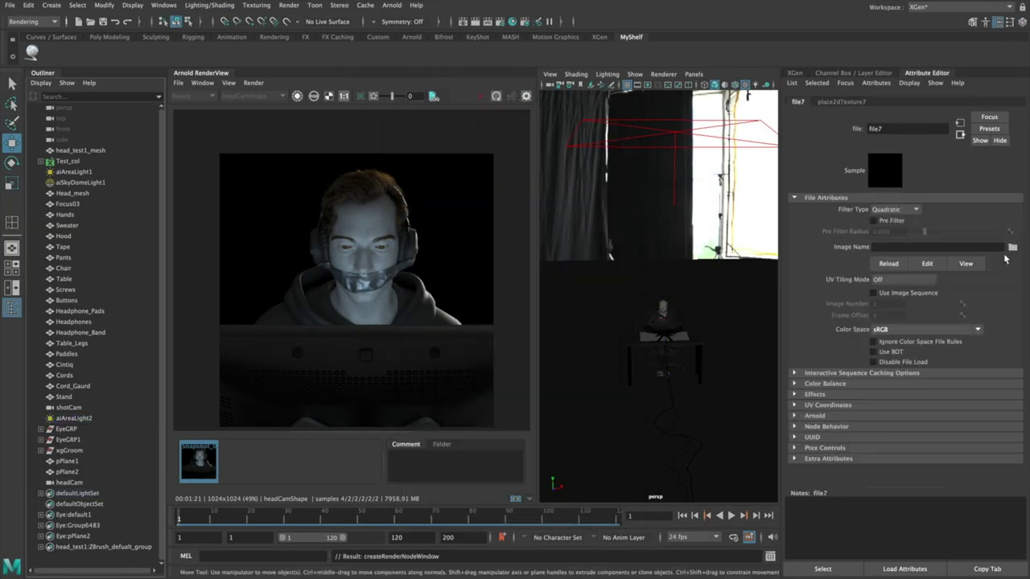
pyautogui.click(1011, 248)
pyautogui.click(643, 175)
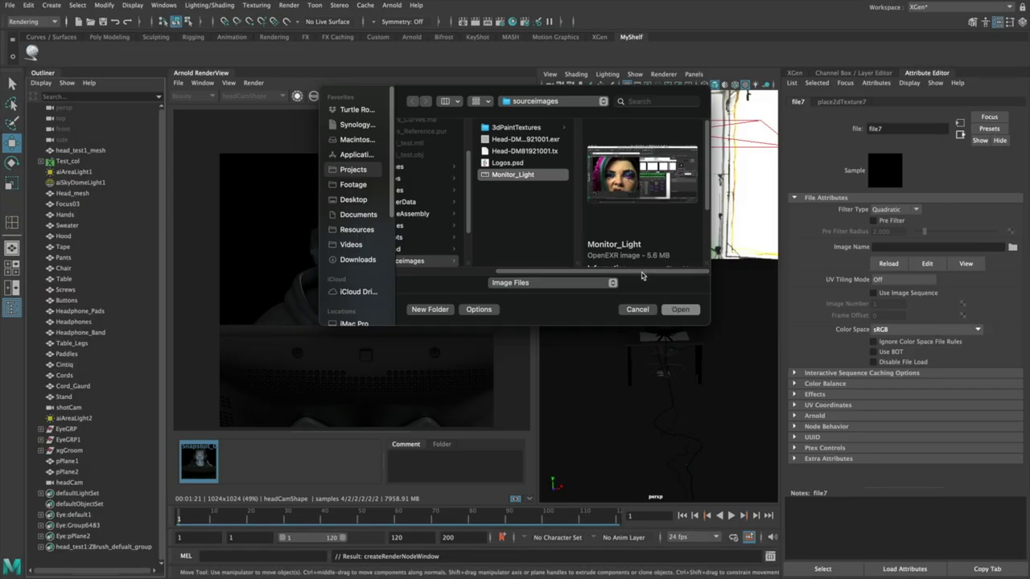
pyautogui.click(679, 309)
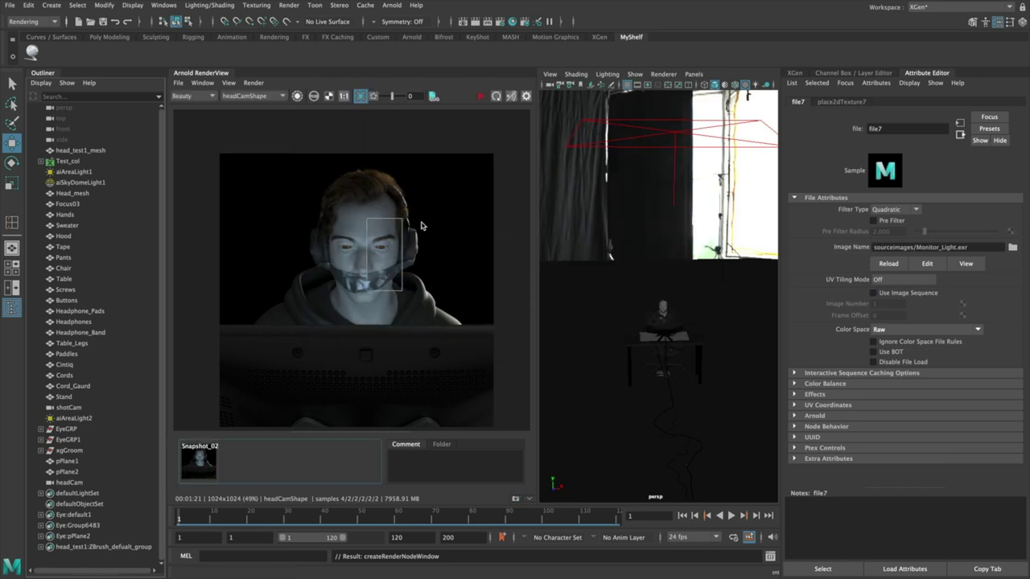
# Set aiAreaLight2's exposure to 14 while previewing the textured light on the face.
pyautogui.scroll(4, 384, 266)
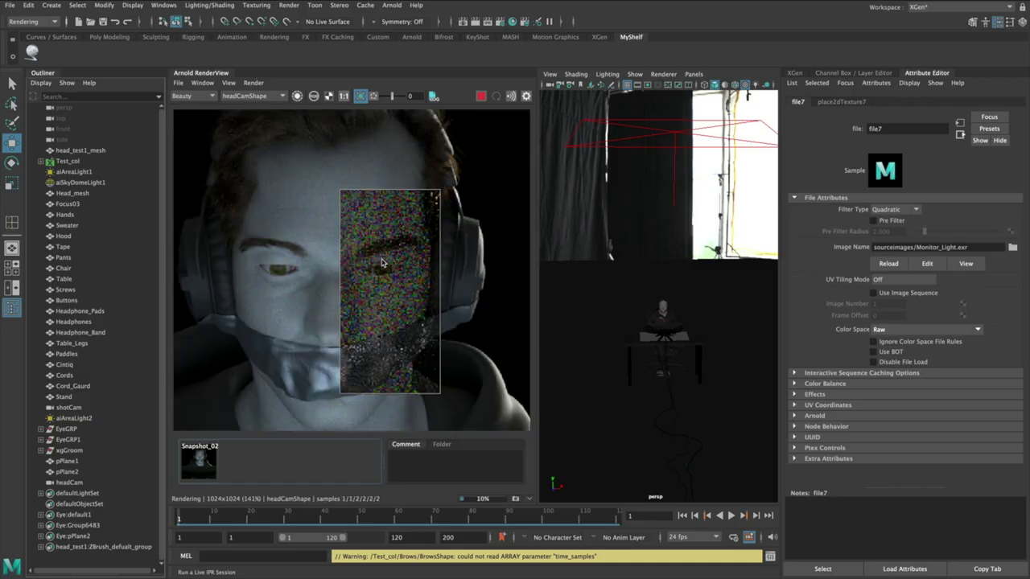
pyautogui.click(959, 135)
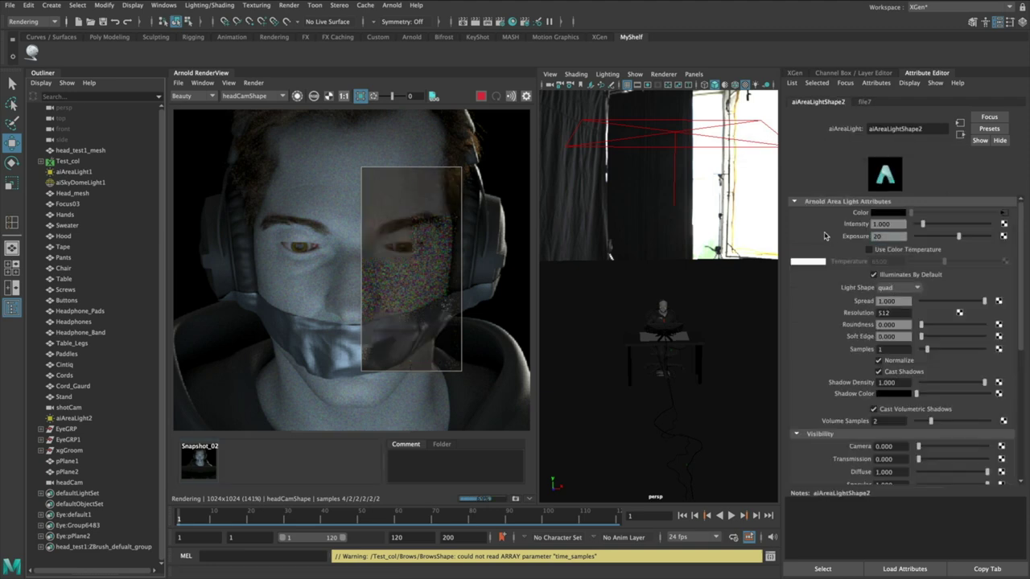
pyautogui.write('14')
pyautogui.press('Return')
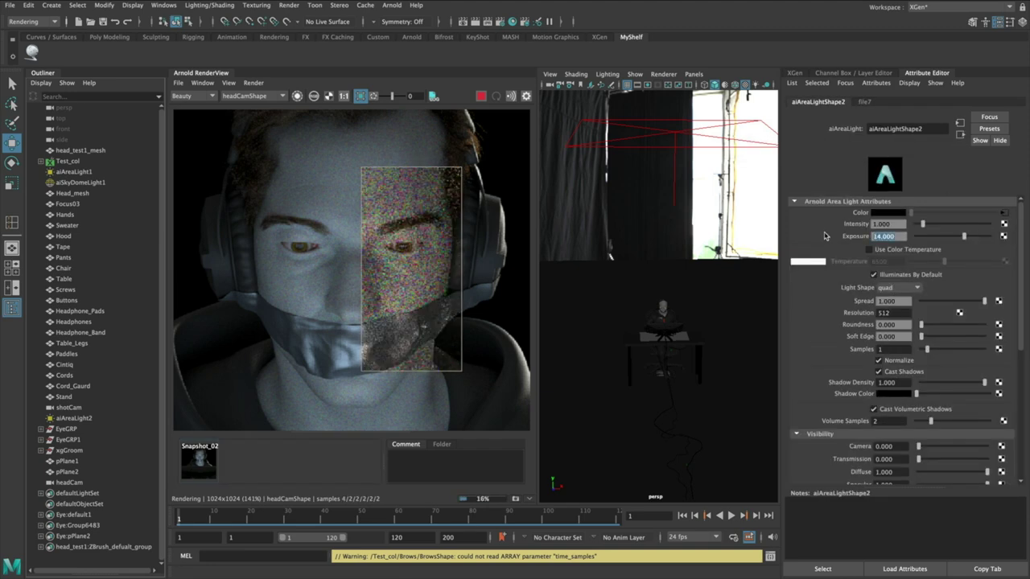
pyautogui.scroll(-1, 439, 247)
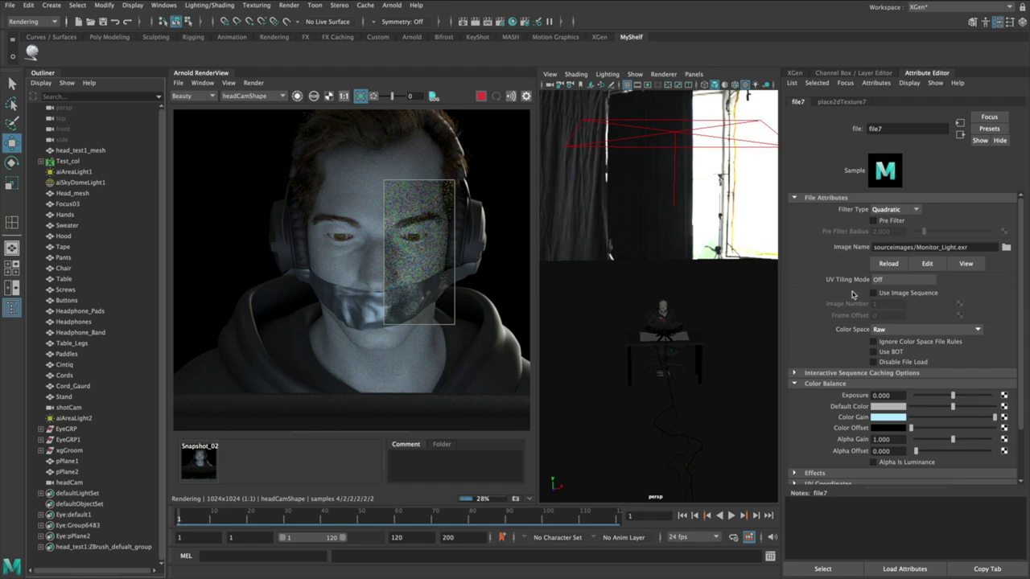
# Set aiAreaLight2's exposure to 15 and check the lit face in the render region.
pyautogui.click(960, 134)
pyautogui.moveTo(897, 237); pyautogui.dragTo(824, 235)
pyautogui.write('15')
pyautogui.press('Return')
pyautogui.scroll(2, 443, 235)
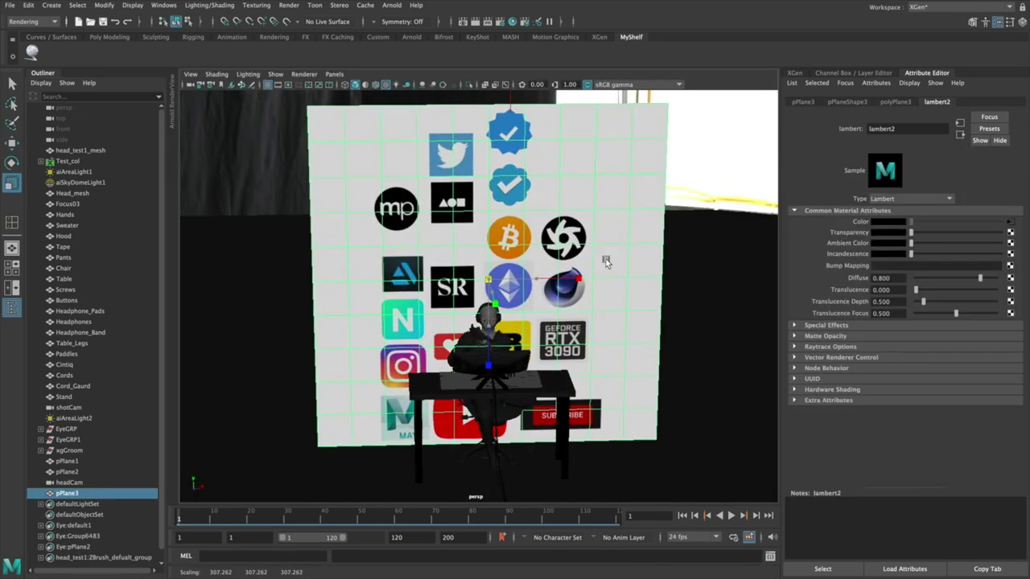
# Move the logo-textured plane up above the figure and desk.
pyautogui.press('w')
pyautogui.press('f')
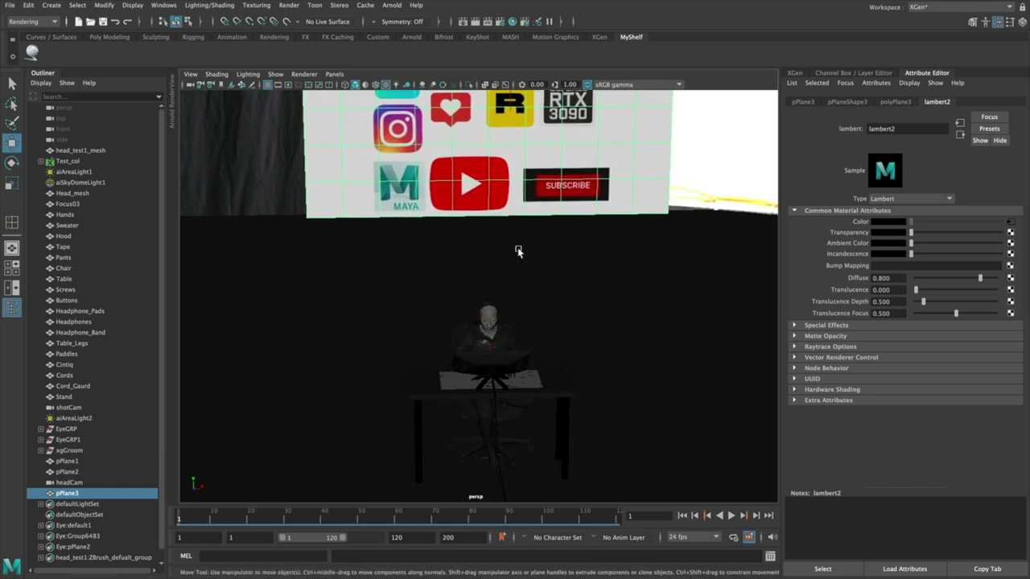
pyautogui.scroll(-4, 563, 266)
pyautogui.keyDown('alt'); pyautogui.moveTo(346, 274); pyautogui.dragTo(461, 296); pyautogui.keyUp('alt')
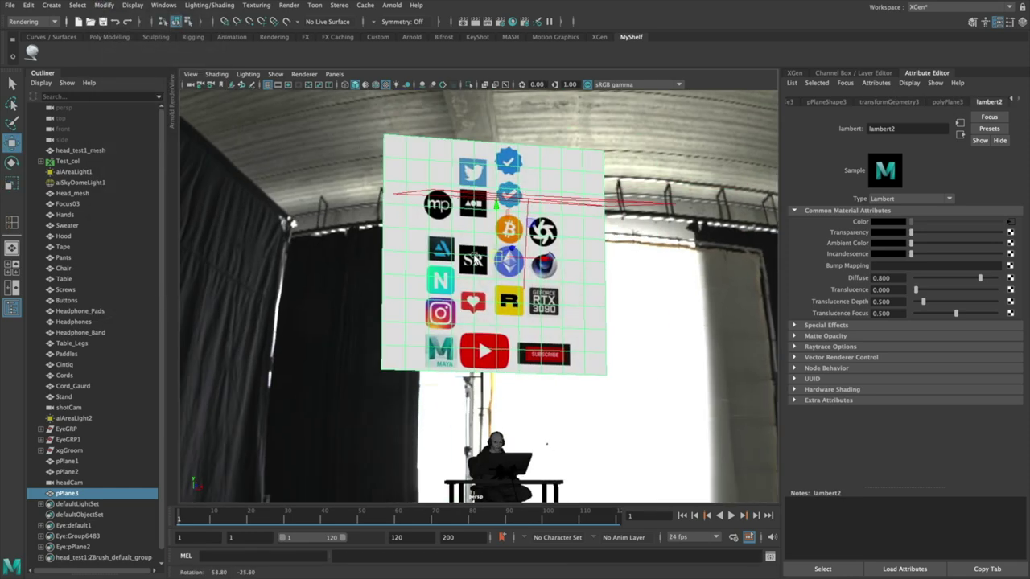
pyautogui.scroll(4, 461, 296)
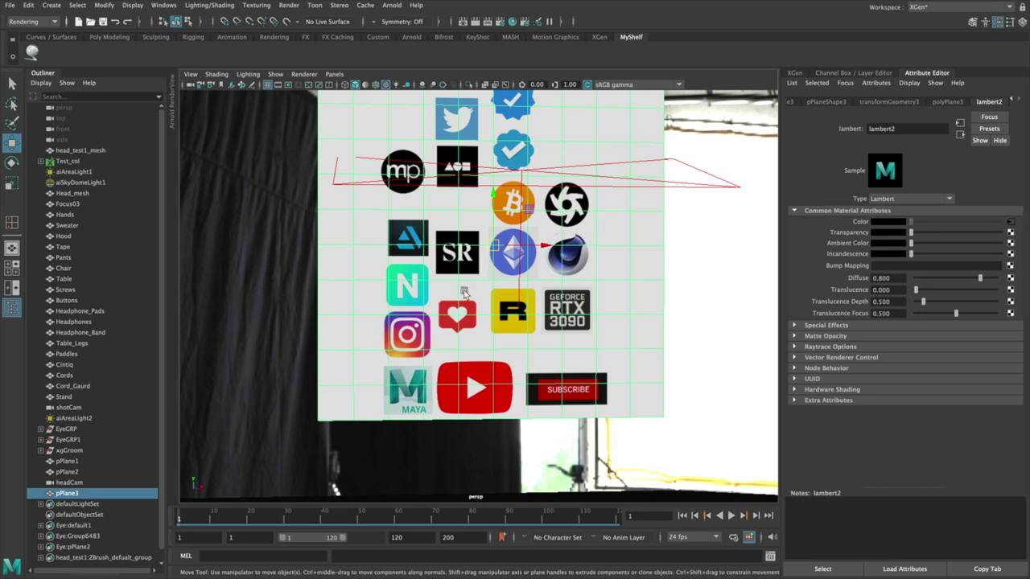
# Inspect the logo layout on the plane and display its polyPlane creation settings.
pyautogui.keyDown('alt'); pyautogui.moveTo(464, 293); pyautogui.dragTo(539, 278); pyautogui.keyUp('alt')
pyautogui.scroll(3, 539, 277)
pyautogui.scroll(-3, 549, 272)
pyautogui.scroll(6, 553, 293)
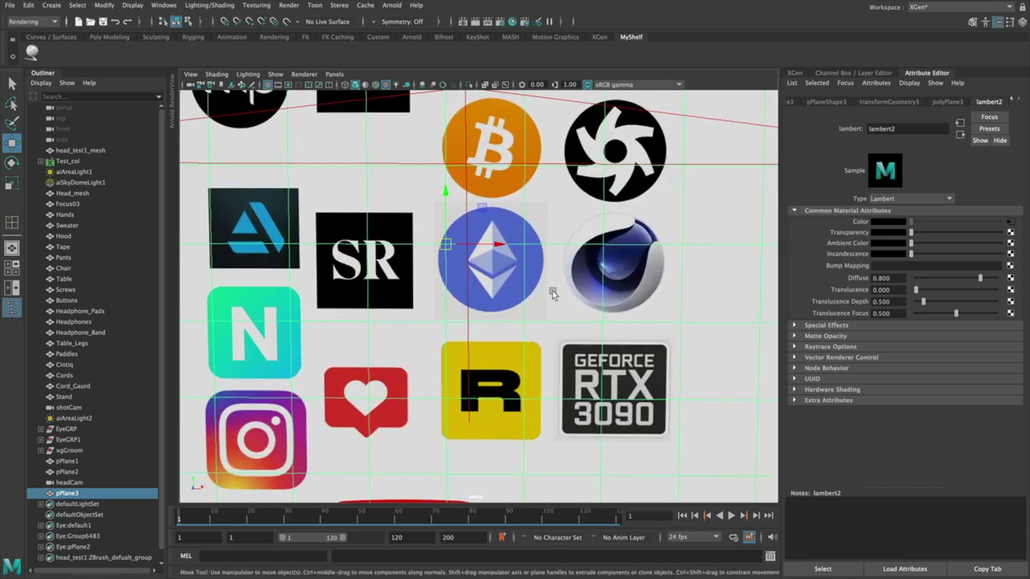
pyautogui.scroll(-4, 552, 291)
pyautogui.click(947, 103)
pyautogui.click(888, 103)
pyautogui.click(845, 73)
pyautogui.click(790, 235)
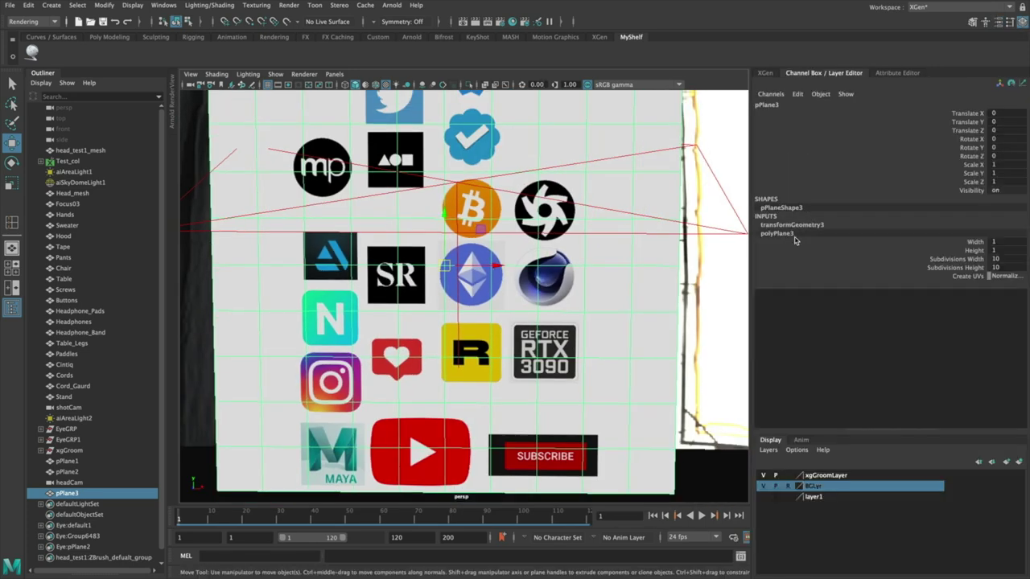
# Examine the logo plane's placement in the four-view layout and individual views.
pyautogui.click(560, 334)
pyautogui.press('space')
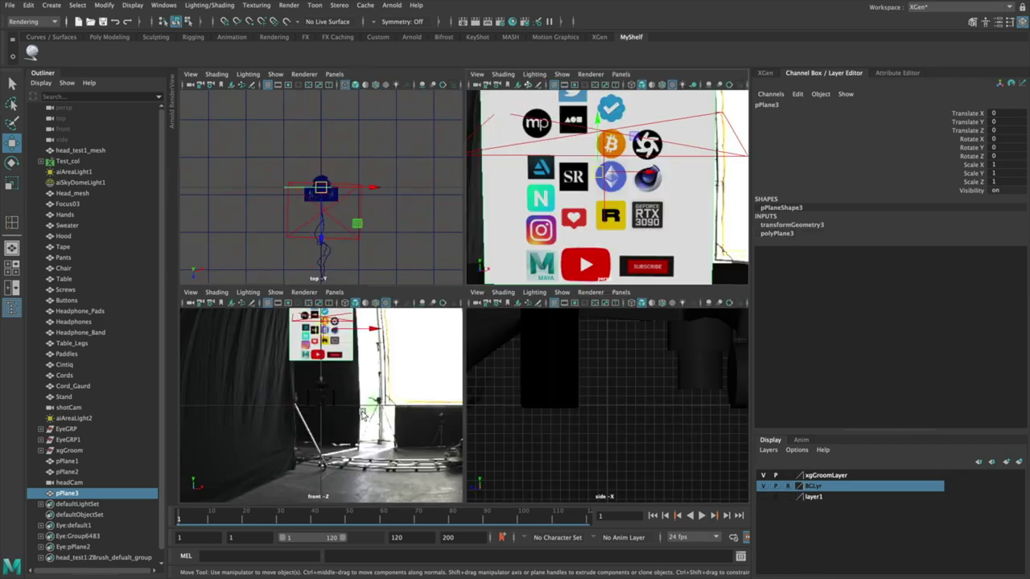
pyautogui.press('f')
pyautogui.press('space')
pyautogui.scroll(5, 514, 389)
pyautogui.press('space')
pyautogui.keyDown('alt'); pyautogui.moveTo(556, 200); pyautogui.dragTo(684, 200); pyautogui.keyUp('alt')
pyautogui.press('space')
pyautogui.keyDown('alt'); pyautogui.moveTo(589, 307); pyautogui.dragTo(510, 331, button='middle'); pyautogui.keyUp('alt')
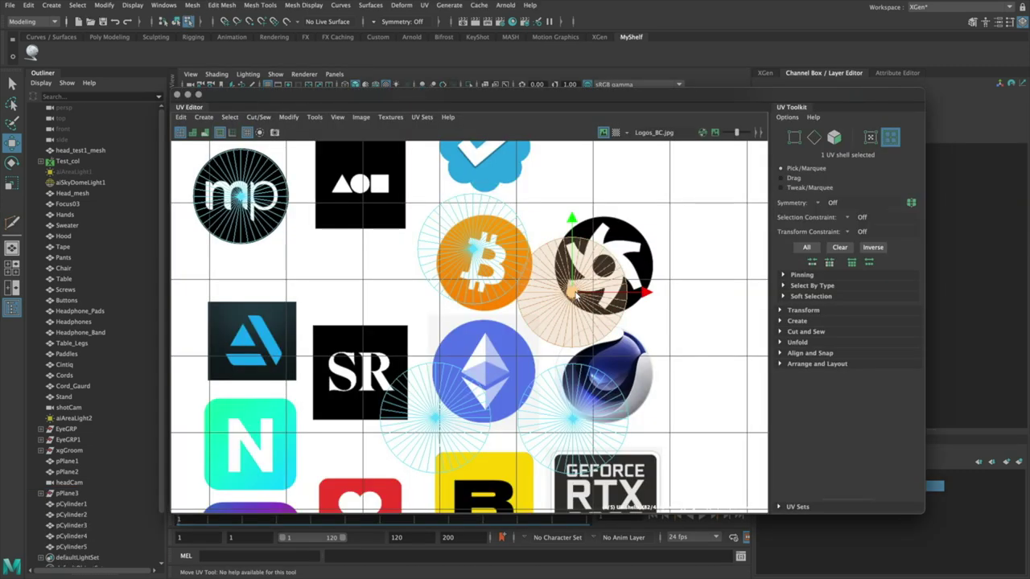
# Fit a cylinder's circular UV shell to the Ethereum logo on the Logos_BC.jpg texture.
pyautogui.click(597, 368)
pyautogui.click(536, 370)
pyautogui.scroll(3, 547, 368)
pyautogui.press('r')
pyautogui.scroll(2, 501, 358)
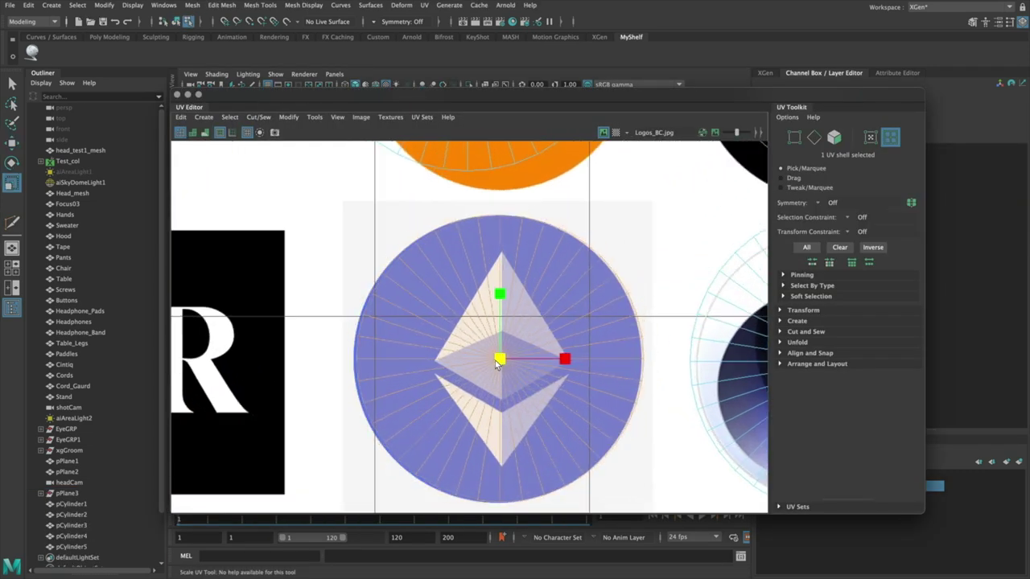
# Fit the next circular UV shell to the Cinema 4D sphere logo on the Logos_BC.jpg texture.
pyautogui.keyDown('alt'); pyautogui.moveTo(676, 338); pyautogui.dragTo(406, 347, button='middle'); pyautogui.keyUp('alt')
pyautogui.click(532, 315)
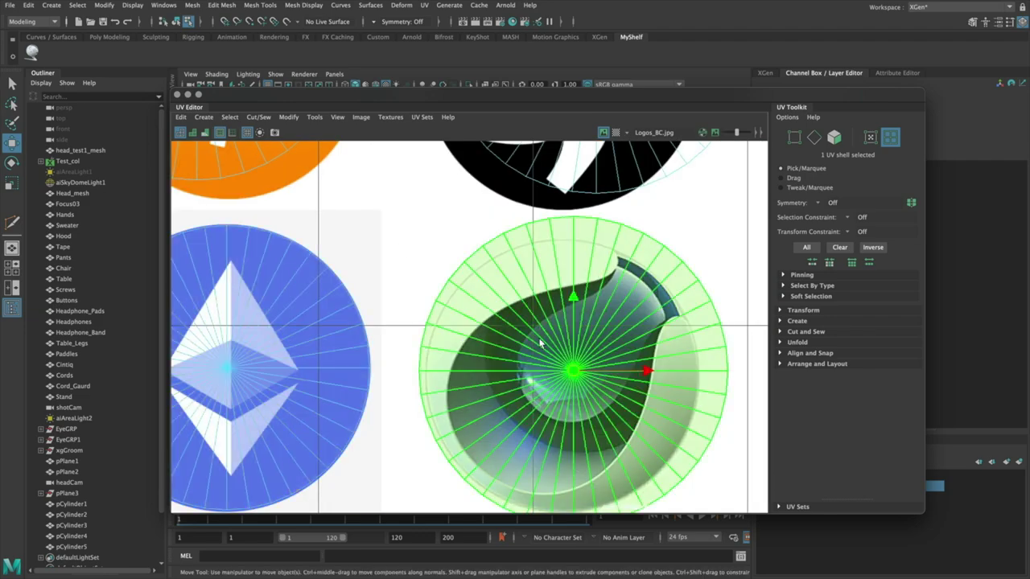
pyautogui.press('r')
pyautogui.moveTo(574, 371); pyautogui.dragTo(567, 372)
pyautogui.keyDown('alt'); pyautogui.moveTo(573, 372); pyautogui.dragTo(569, 338, button='middle'); pyautogui.keyUp('alt')
pyautogui.moveTo(570, 338); pyautogui.dragTo(560, 345)
# Fit the circular UV shell above it to the black-and-white Octane logo.
pyautogui.press('w')
pyautogui.keyDown('alt'); pyautogui.moveTo(608, 145); pyautogui.dragTo(590, 413, button='middle'); pyautogui.keyUp('alt')
pyautogui.click(592, 406)
pyautogui.moveTo(649, 275); pyautogui.dragTo(627, 275)
pyautogui.moveTo(552, 276); pyautogui.dragTo(545, 310)
pyautogui.press('r')
pyautogui.moveTo(546, 310); pyautogui.dragTo(538, 313)
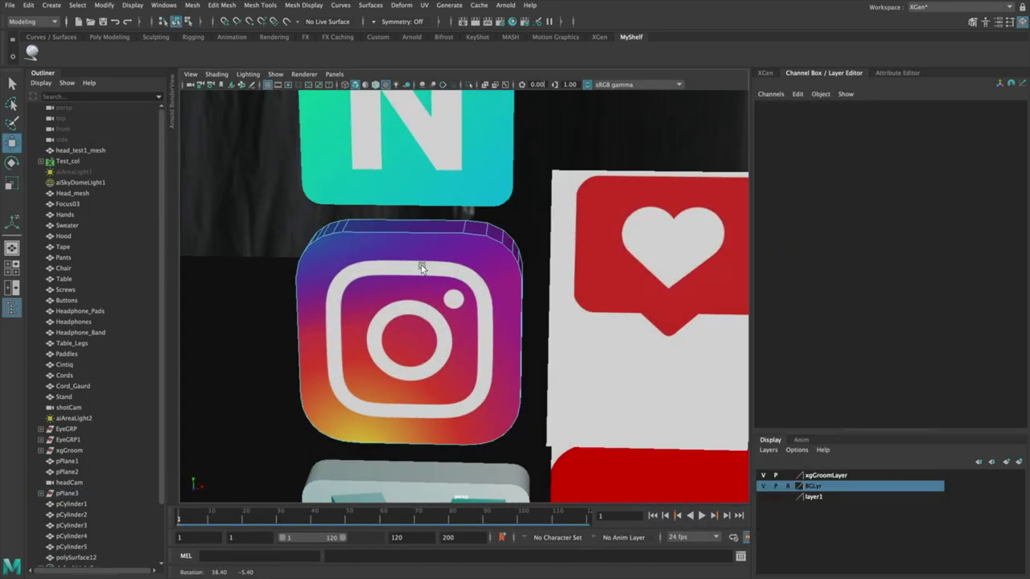
# Bevel the front edge loop of the Instagram logo block.
pyautogui.keyDown('alt'); pyautogui.moveTo(422, 269); pyautogui.dragTo(441, 262); pyautogui.keyUp('alt')
pyautogui.doubleClick(462, 234)
pyautogui.keyDown('shift'); pyautogui.moveTo(450, 274); pyautogui.dragTo(486, 278, button='right'); pyautogui.keyUp('shift')
pyautogui.moveTo(481, 309); pyautogui.dragTo(464, 309, button='middle')
pyautogui.keyDown('alt'); pyautogui.moveTo(463, 309); pyautogui.dragTo(400, 328); pyautogui.keyUp('alt')
# Extrude the heart speech-bubble shape with a Local Translate Z of 4.756.
pyautogui.keyDown('alt'); pyautogui.moveTo(400, 329); pyautogui.dragTo(305, 281, button='right'); pyautogui.keyUp('alt')
pyautogui.press('w')
pyautogui.click(304, 278)
pyautogui.keyDown('alt'); pyautogui.moveTo(304, 278); pyautogui.dragTo(378, 281); pyautogui.keyUp('alt')
pyautogui.moveTo(402, 272); pyautogui.dragTo(459, 255, button='right')
pyautogui.keyDown('alt'); pyautogui.moveTo(338, 259); pyautogui.dragTo(589, 332); pyautogui.keyUp('alt')
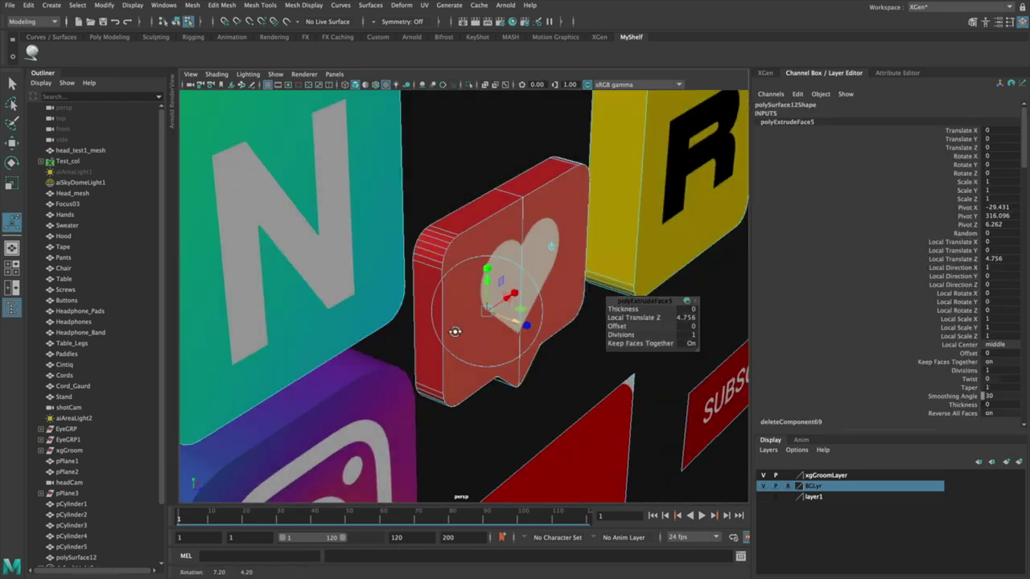
# Bevel the heart speech bubble's outline edges with a fraction of 0.42 and 5 segments.
pyautogui.keyDown('alt'); pyautogui.moveTo(563, 266); pyautogui.dragTo(517, 189); pyautogui.keyUp('alt')
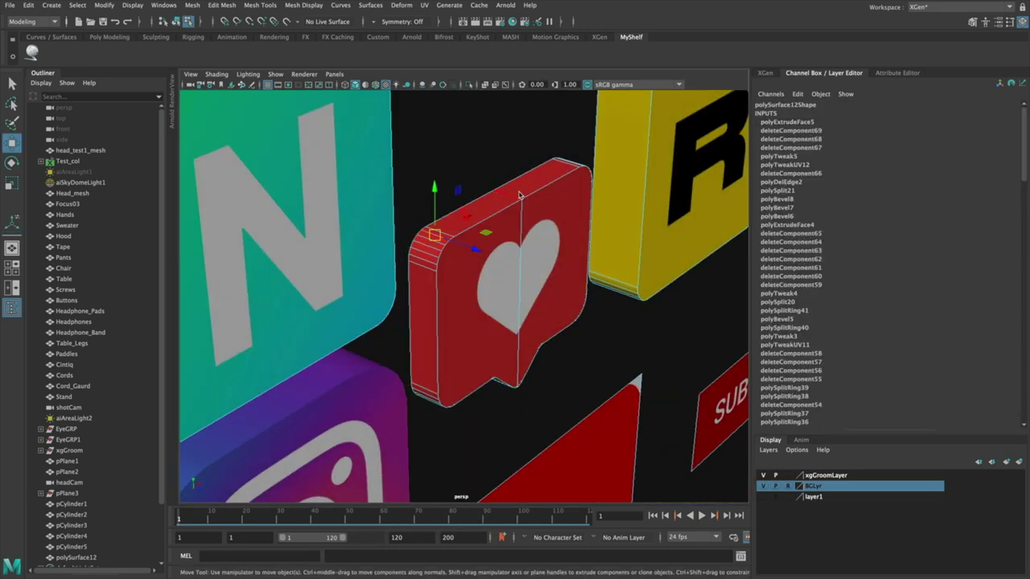
pyautogui.keyDown('shift'); pyautogui.moveTo(464, 230); pyautogui.dragTo(470, 253, button='right'); pyautogui.keyUp('shift')
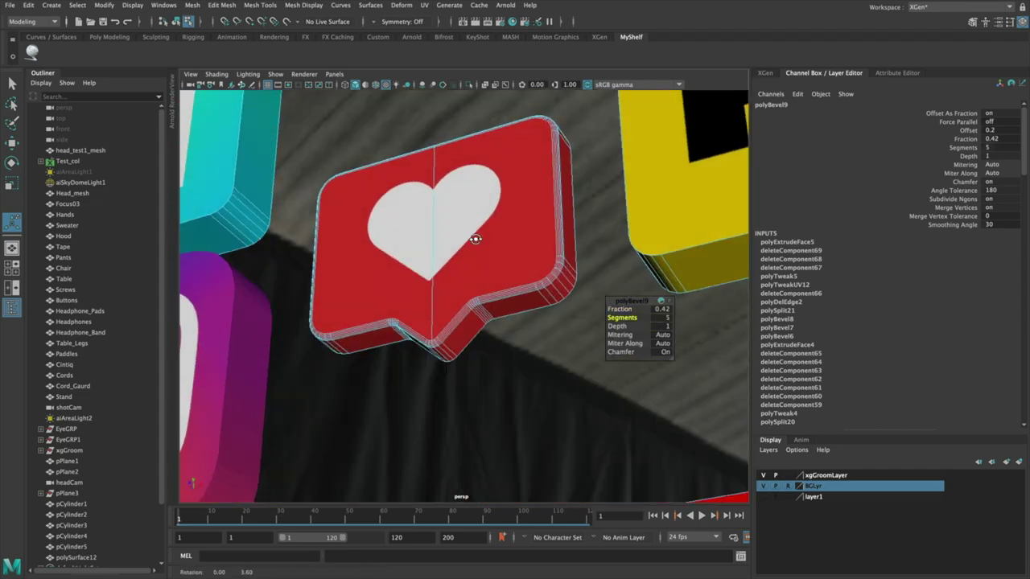
pyautogui.keyDown('alt'); pyautogui.moveTo(476, 236); pyautogui.dragTo(476, 361, button='right'); pyautogui.keyUp('alt')
pyautogui.keyDown('alt'); pyautogui.moveTo(475, 361); pyautogui.dragTo(442, 317); pyautogui.keyUp('alt')
# Bevel the front edges of the SUBSCRIBE button block with a fraction of 0.22 and return to object selection.
pyautogui.keyDown('shift'); pyautogui.moveTo(510, 266); pyautogui.dragTo(507, 326, button='right'); pyautogui.keyUp('shift')
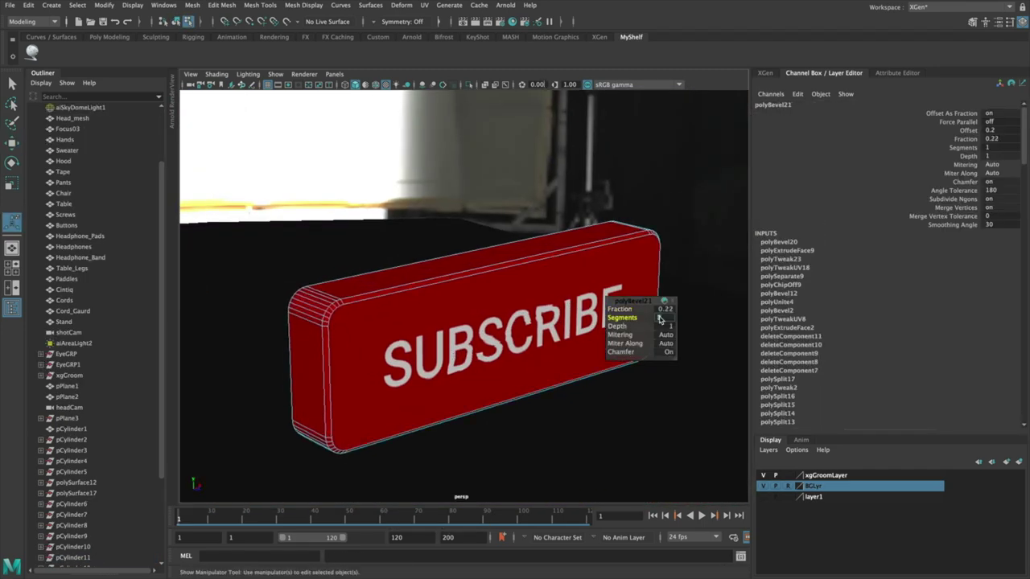
pyautogui.keyDown('alt'); pyautogui.moveTo(659, 319); pyautogui.dragTo(545, 383, button='right'); pyautogui.keyUp('alt')
pyautogui.moveTo(453, 271); pyautogui.dragTo(453, 271, button='right')
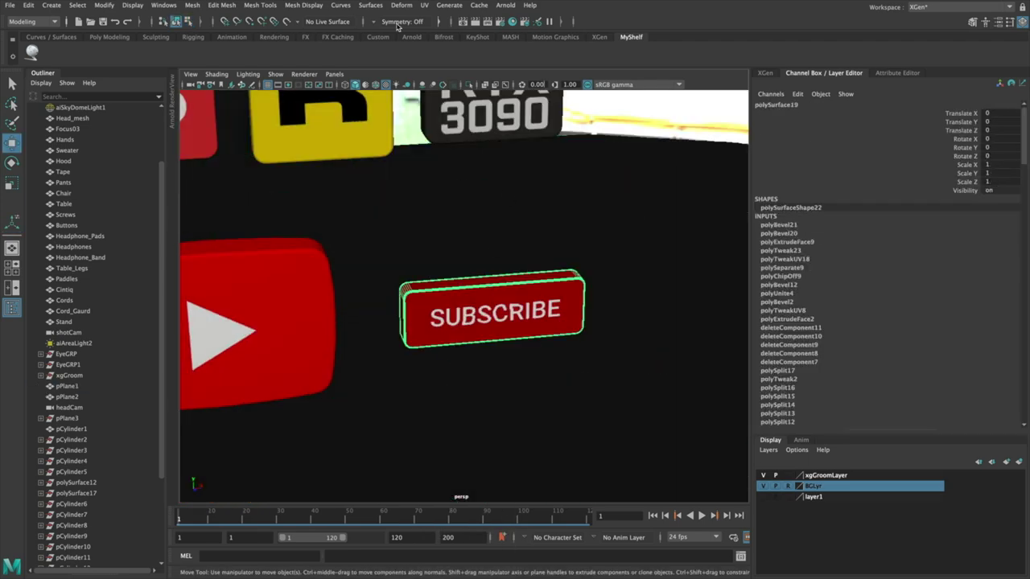
# Planar-map all faces of the SUBSCRIBE block and fit the resulting UVs to the SUBSCRIBE logo on Logos_BC.jpg.
pyautogui.click(424, 5)
pyautogui.click(451, 24)
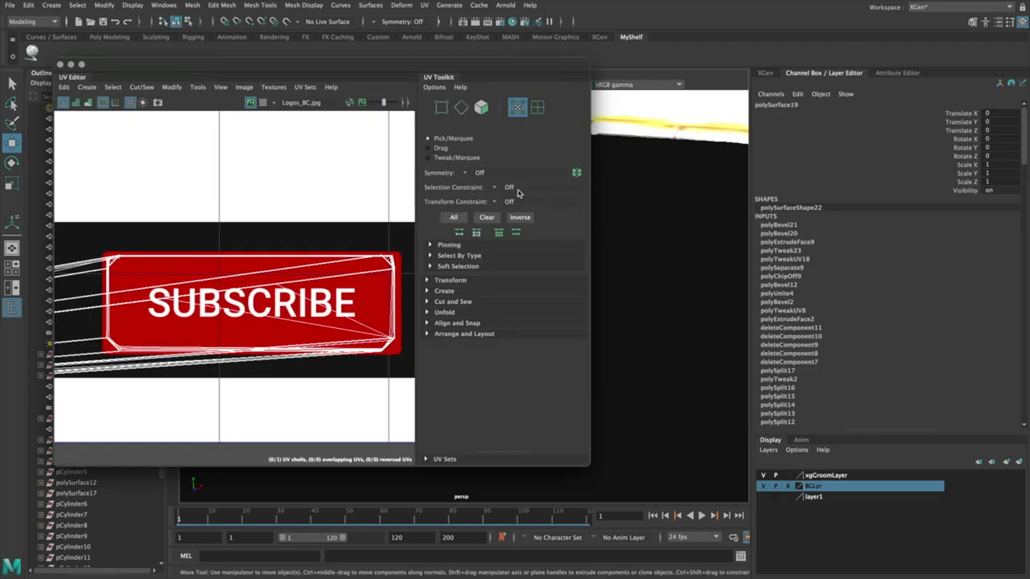
pyautogui.moveTo(234, 241); pyautogui.dragTo(234, 271, button='right')
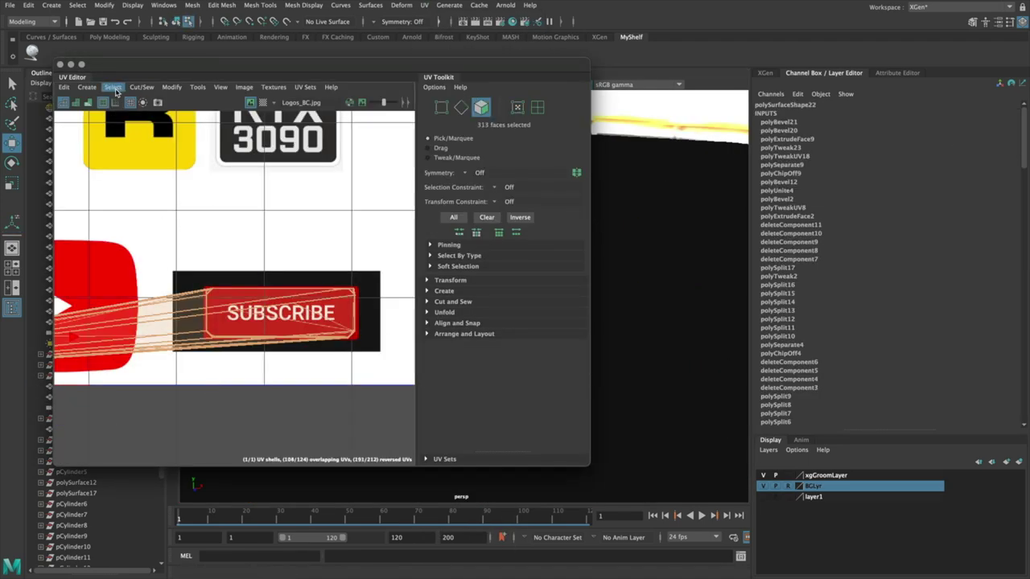
pyautogui.click(88, 88)
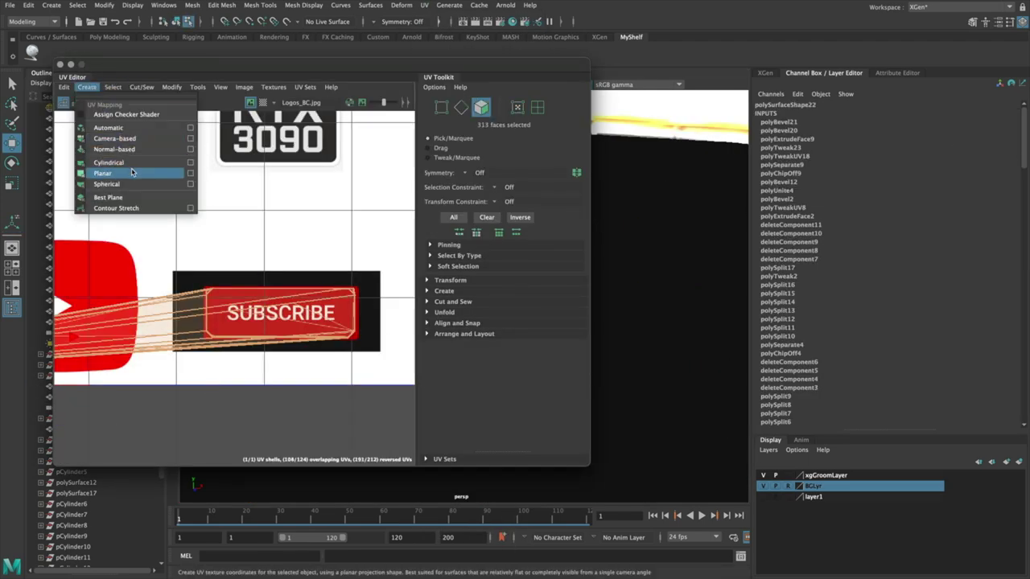
pyautogui.click(133, 173)
pyautogui.press('f')
pyautogui.scroll(6, 273, 351)
pyautogui.press('r')
pyautogui.keyDown('alt'); pyautogui.moveTo(275, 352); pyautogui.dragTo(247, 346, button='middle'); pyautogui.keyUp('alt')
pyautogui.press('w')
pyautogui.moveTo(237, 336); pyautogui.dragTo(228, 352)
pyautogui.scroll(-6, 229, 358)
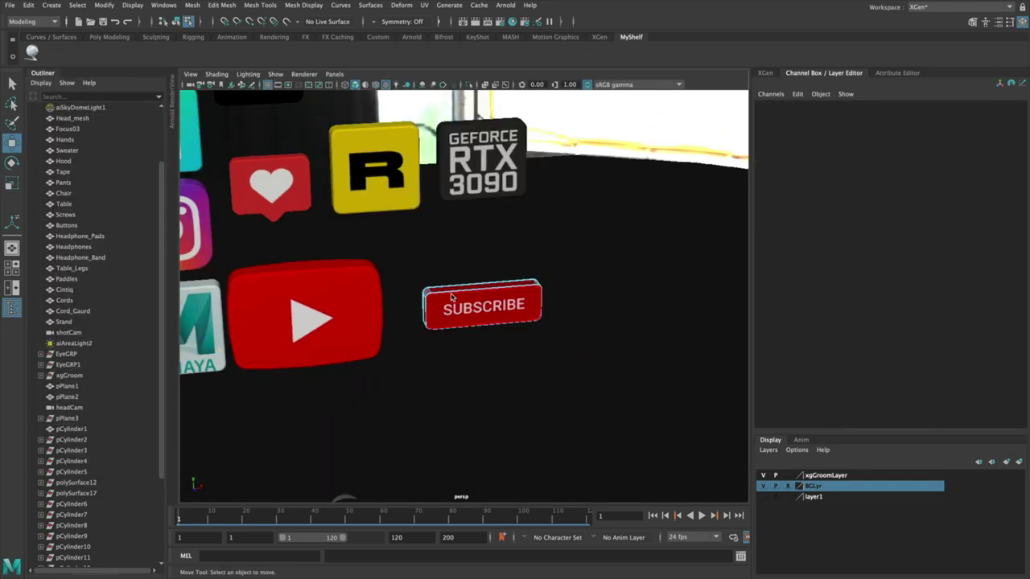
# Examine the complete set of extruded logo objects from different angles and distances.
pyautogui.keyDown('alt'); pyautogui.moveTo(483, 241); pyautogui.dragTo(430, 211); pyautogui.keyUp('alt')
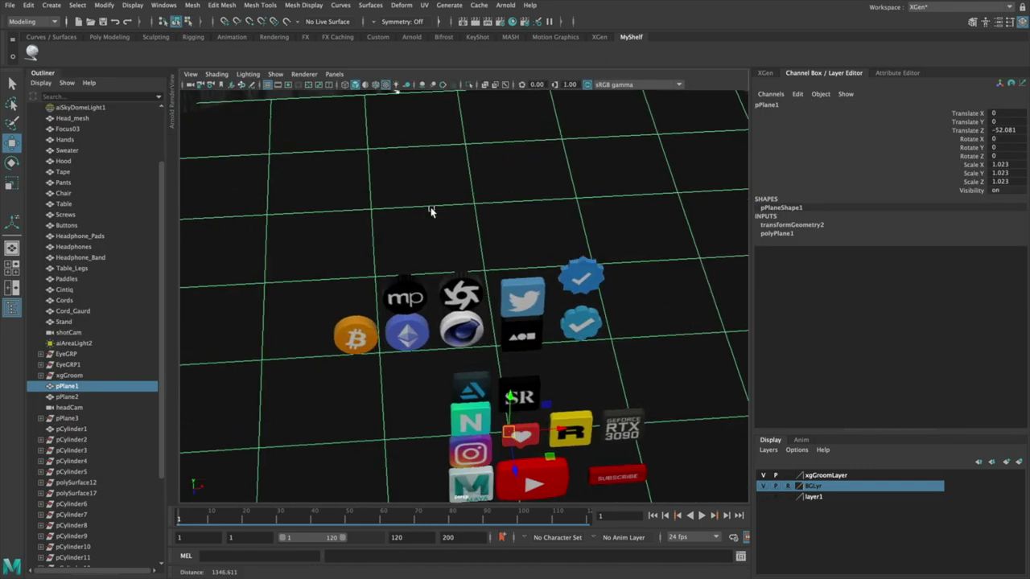
pyautogui.keyDown('alt'); pyautogui.moveTo(430, 211); pyautogui.dragTo(485, 225, button='right'); pyautogui.keyUp('alt')
pyautogui.click(485, 225)
pyautogui.keyDown('alt'); pyautogui.moveTo(338, 241); pyautogui.dragTo(494, 218, button='middle'); pyautogui.keyUp('alt')
pyautogui.keyDown('alt'); pyautogui.moveTo(494, 218); pyautogui.dragTo(467, 219, button='right'); pyautogui.keyUp('alt')
pyautogui.keyDown('shift'); pyautogui.moveTo(466, 218); pyautogui.dragTo(523, 230, button='right'); pyautogui.keyUp('shift')
pyautogui.click(636, 296)
pyautogui.keyDown('alt'); pyautogui.moveTo(636, 296); pyautogui.dragTo(499, 217, button='right'); pyautogui.keyUp('alt')
pyautogui.keyDown('alt'); pyautogui.moveTo(499, 217); pyautogui.dragTo(459, 145); pyautogui.keyUp('alt')
pyautogui.keyDown('alt'); pyautogui.moveTo(459, 145); pyautogui.dragTo(500, 175, button='right'); pyautogui.keyUp('alt')
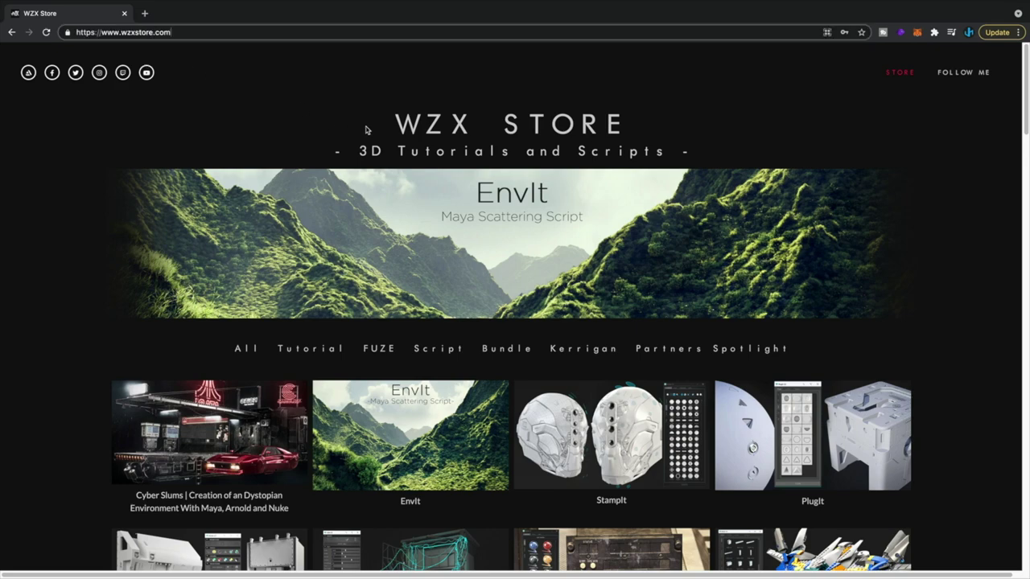
# In the browser, review the ShadeIt 2.0 script's preview images, description and license options on the WZX Store.
pyautogui.scroll(-3, 486, 126)
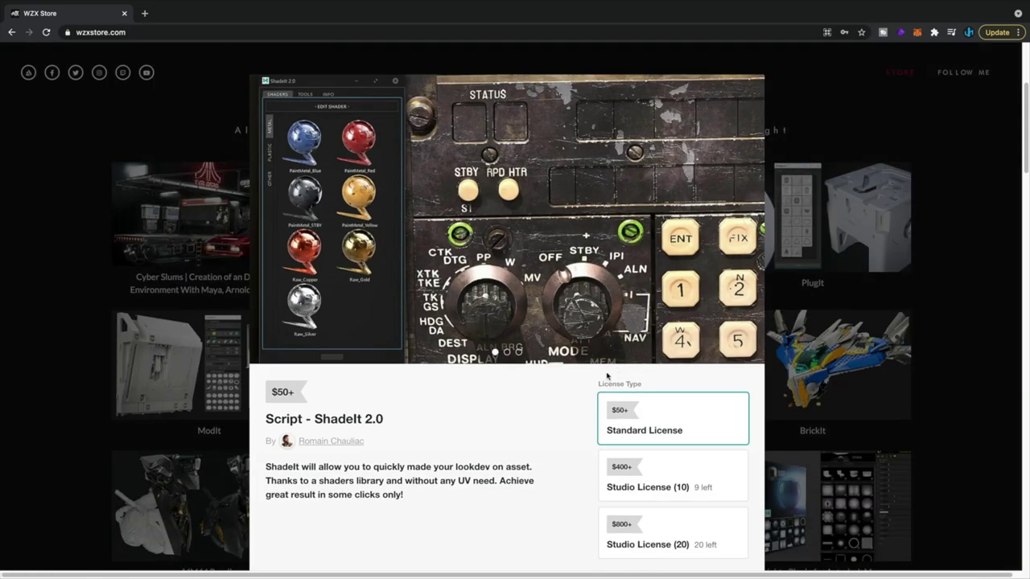
pyautogui.click(749, 219)
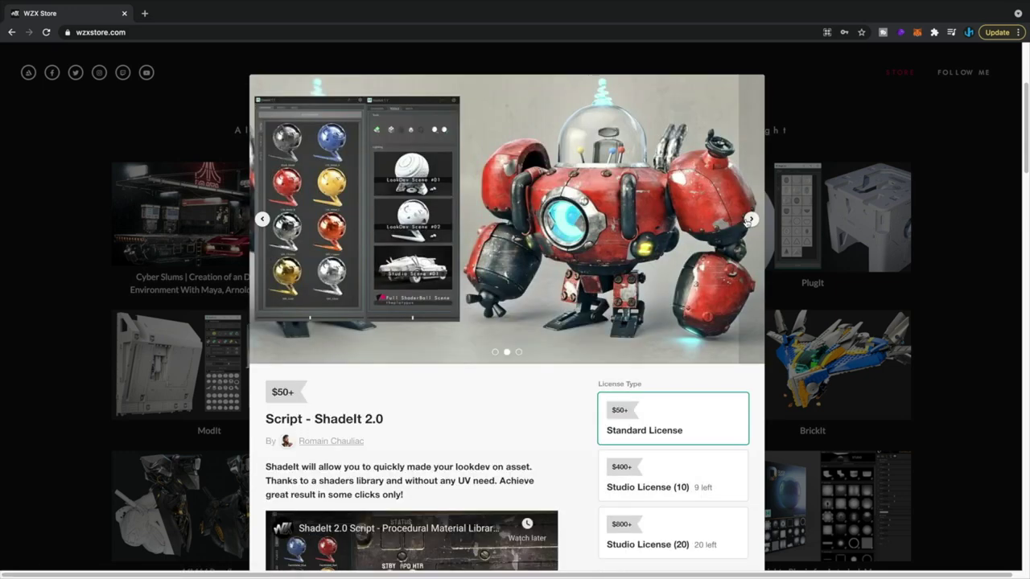
pyautogui.click(748, 219)
pyautogui.scroll(-3, 547, 302)
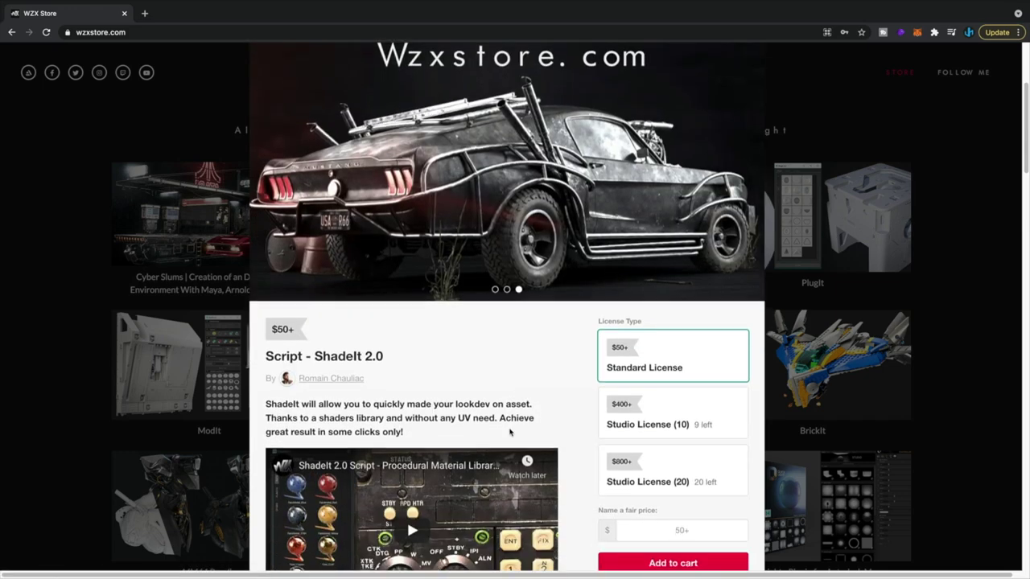
pyautogui.scroll(-5, 510, 432)
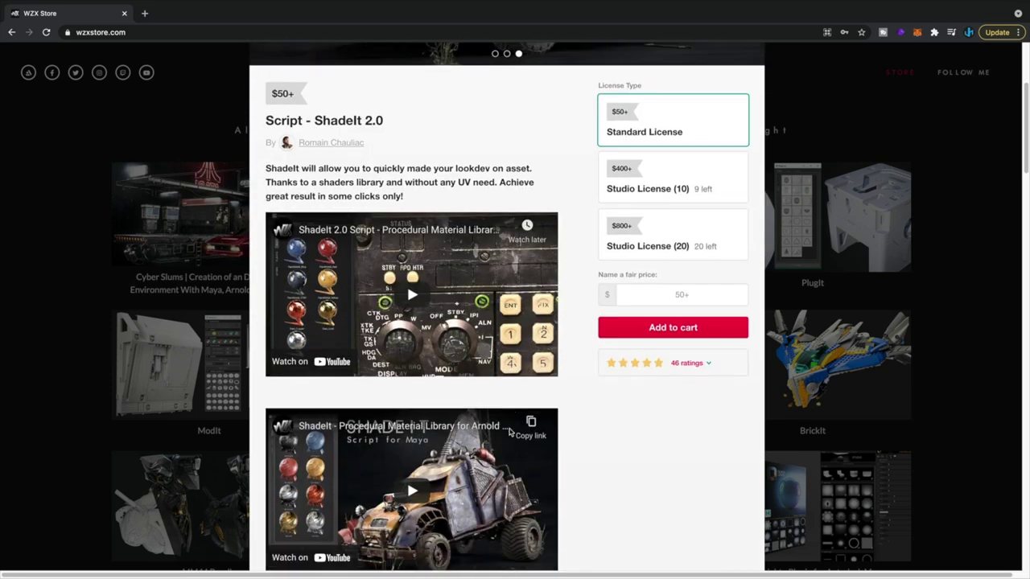
pyautogui.scroll(8, 510, 433)
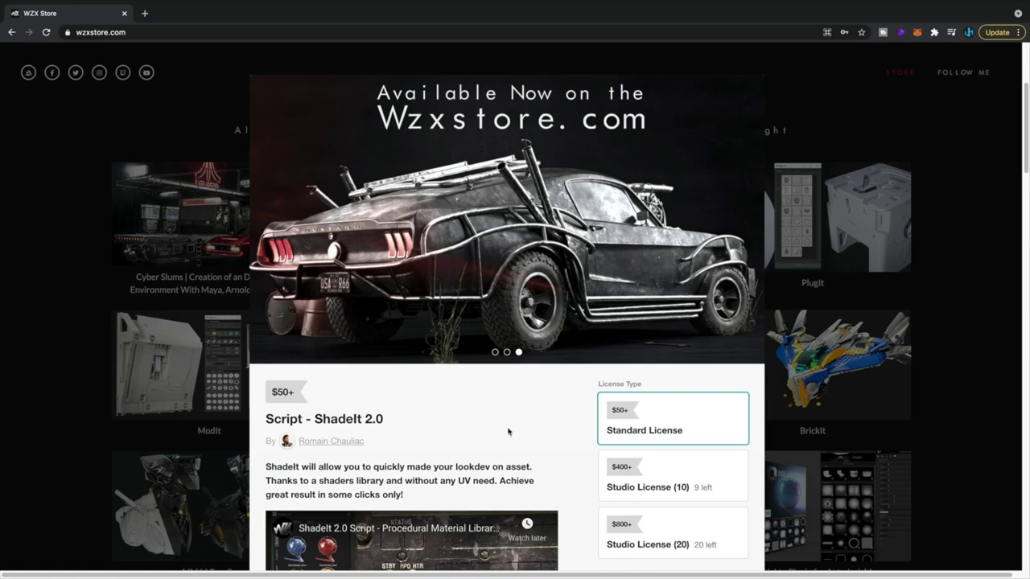
pyautogui.scroll(-3, 508, 432)
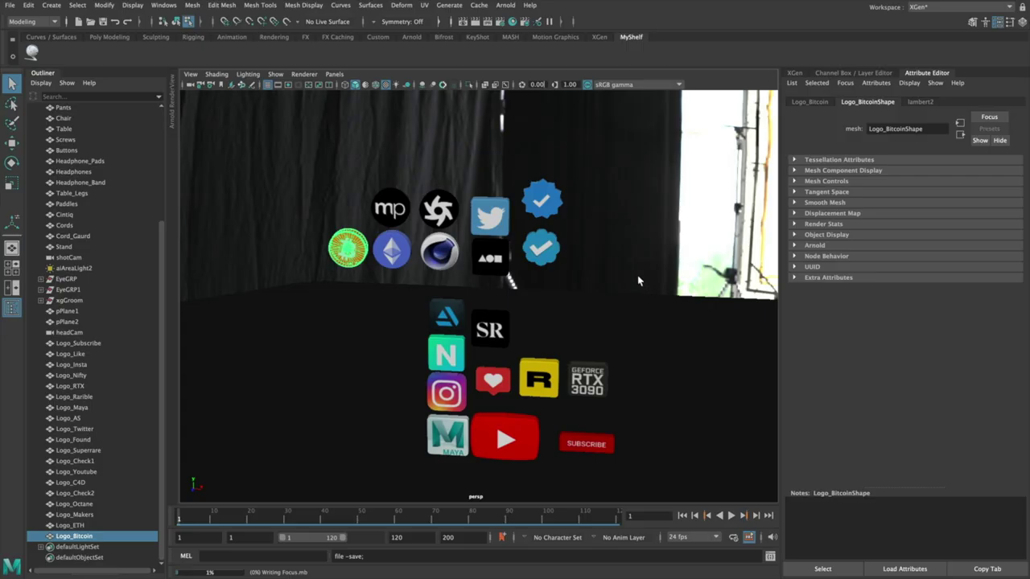
# In Maya, group all objects from Logo_Subscribe to Logo_Bitcoin and name the group LogosGRP.
pyautogui.click(78, 344)
pyautogui.press('w')
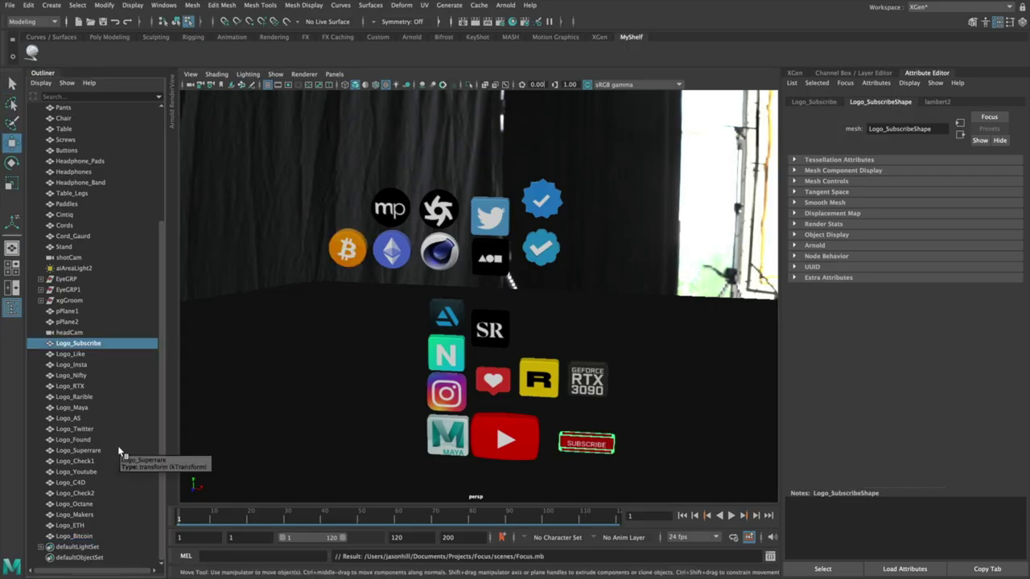
pyautogui.keyDown('shift'); pyautogui.click(72, 536); pyautogui.keyUp('shift')
pyautogui.hotkey('ctrl', 'g')
pyautogui.doubleClick(71, 493)
pyautogui.write('LogosGRP')
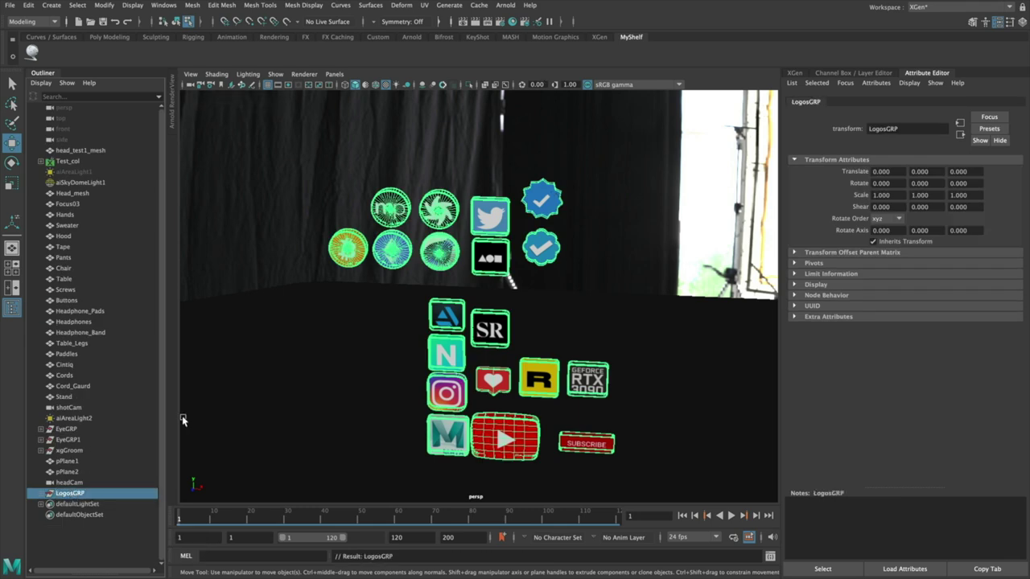
# Create a MASH network from LogosGRP and show its Distribute settings.
pyautogui.click(510, 37)
pyautogui.click(32, 53)
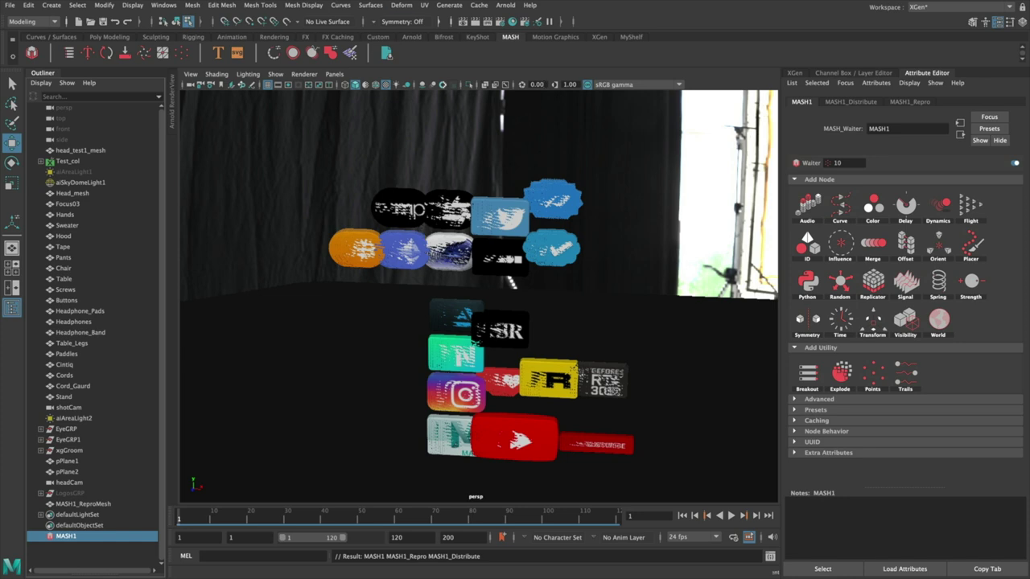
pyautogui.click(850, 102)
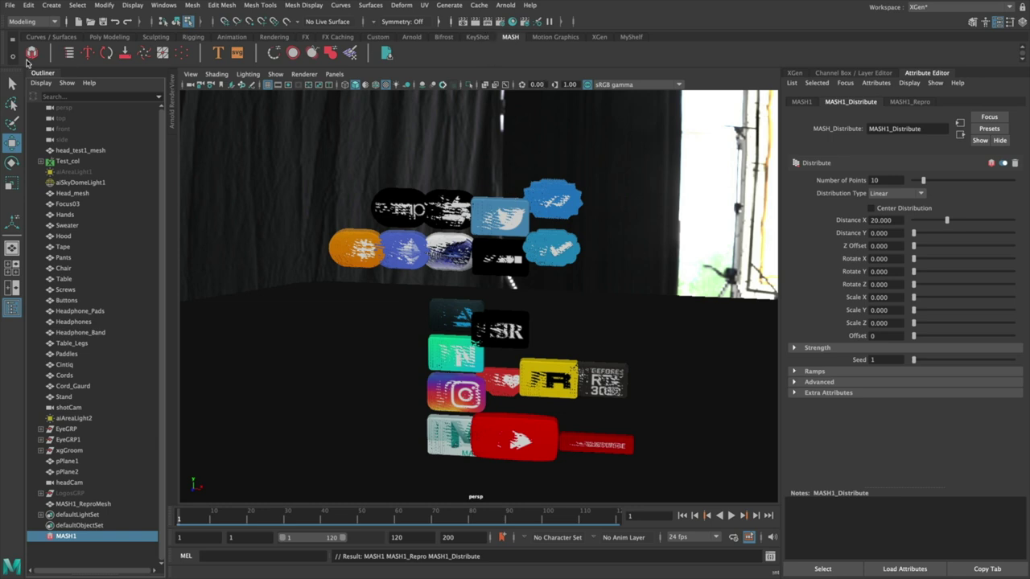
# Open the MASH Editor and dock it between the Outliner and the viewport.
pyautogui.click(37, 66)
pyautogui.click(498, 6)
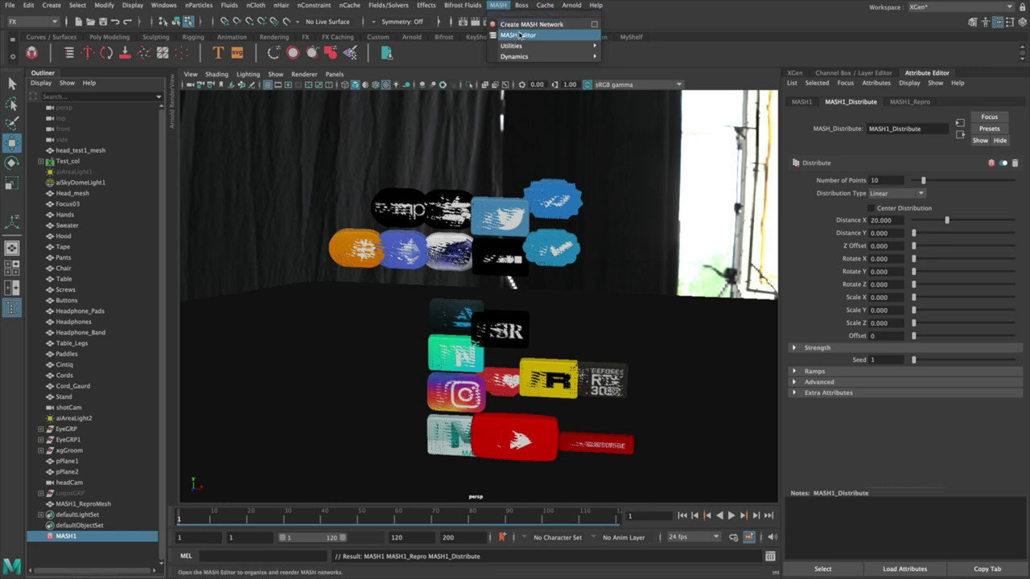
pyautogui.click(517, 34)
pyautogui.moveTo(161, 92); pyautogui.dragTo(140, 164)
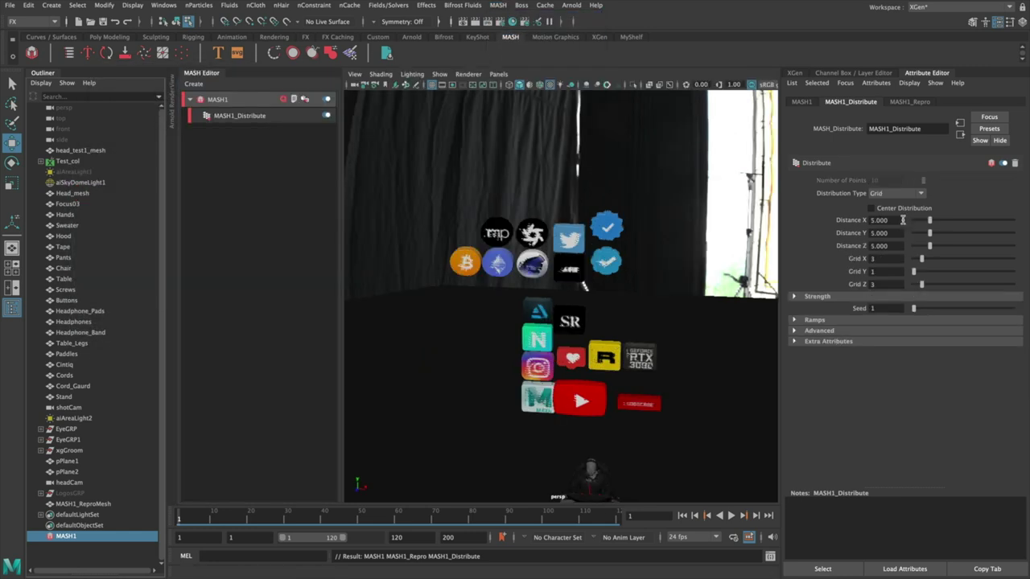
# Set the MASH grid distribution's distances to 50 in X, 50 in Y and 100 in Z, with Grid Z at 4.
pyautogui.write('15')
pyautogui.press('Tab')
pyautogui.write('15')
pyautogui.press('Tab')
pyautogui.write('15')
pyautogui.press('Return')
pyautogui.keyDown('alt'); pyautogui.moveTo(690, 277); pyautogui.dragTo(597, 314); pyautogui.keyUp('alt')
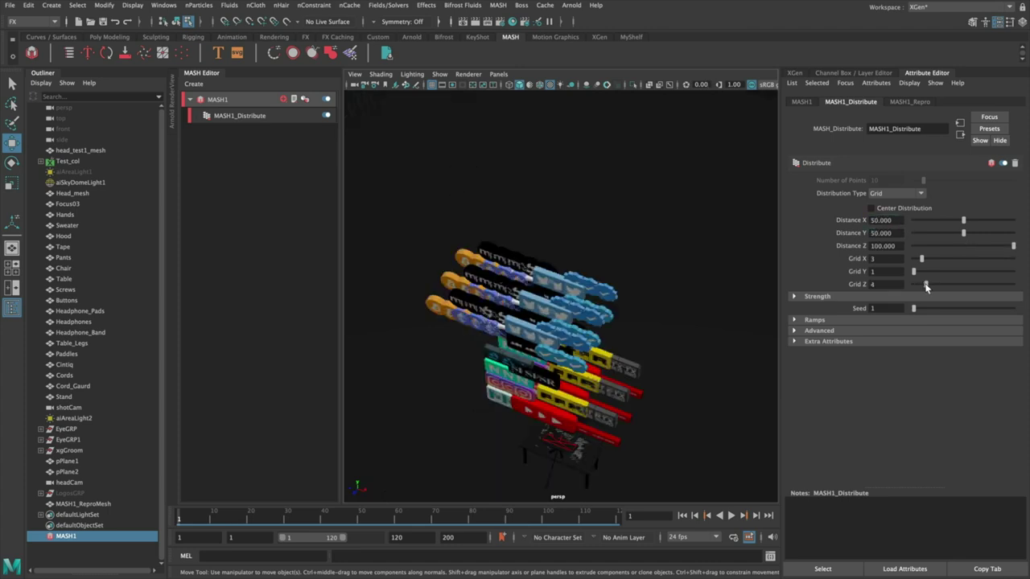
pyautogui.moveTo(923, 285); pyautogui.dragTo(926, 286)
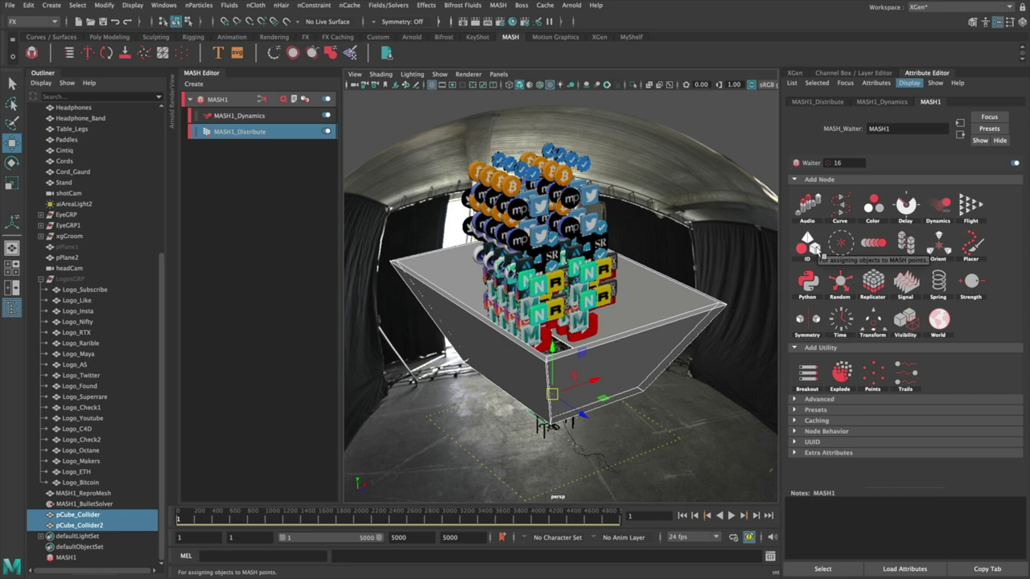
# Add a Random node to the MASH1 network and increase its random position amount.
pyautogui.click(839, 281)
pyautogui.moveTo(913, 217); pyautogui.dragTo(979, 203)
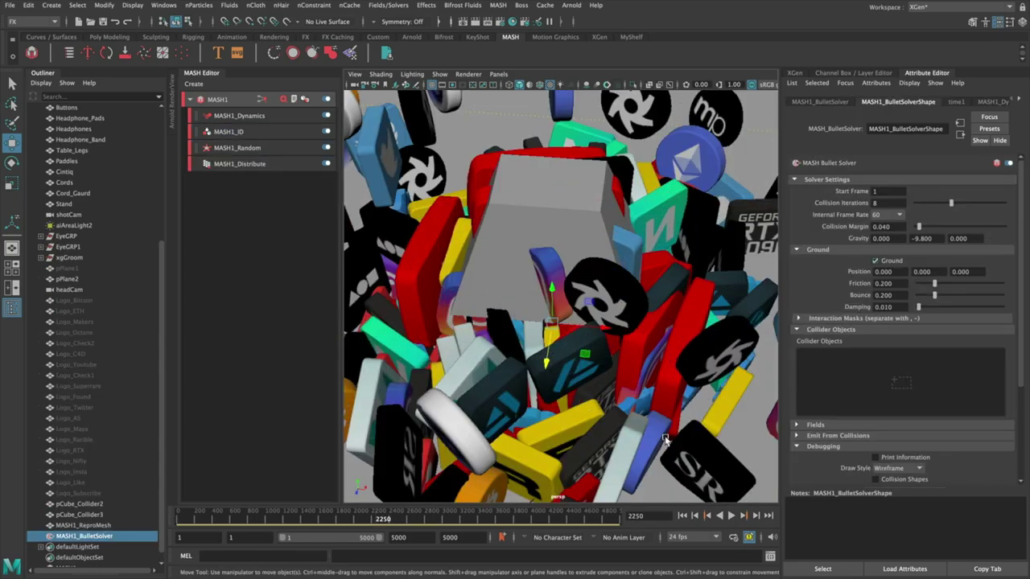
# Rewind the simulation and add pCube_Collider2 and pCube_Collider3 to the MASH Bullet Solver's collider objects.
pyautogui.click(682, 516)
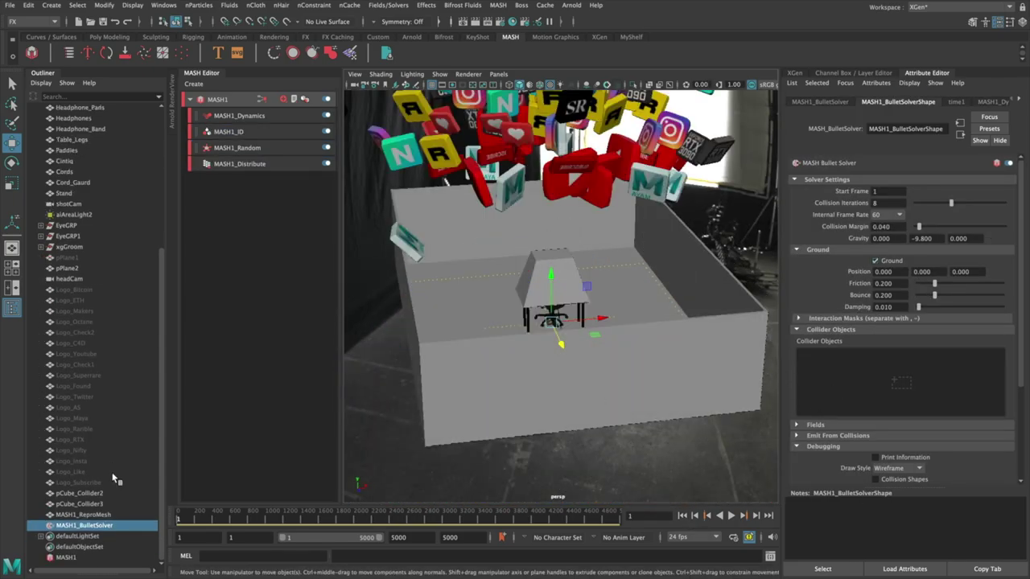
pyautogui.moveTo(90, 498); pyautogui.dragTo(131, 490)
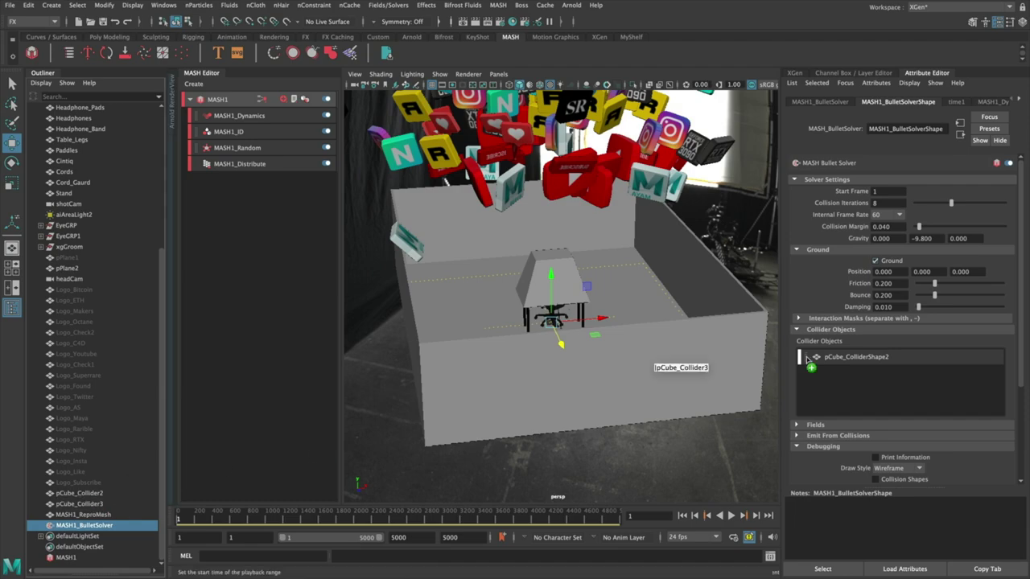
pyautogui.moveTo(318, 457); pyautogui.dragTo(853, 367)
# Change the collision shape in the MASH1_Dynamics node.
pyautogui.click(263, 115)
pyautogui.click(888, 192)
pyautogui.click(891, 268)
pyautogui.keyDown('alt'); pyautogui.moveTo(656, 281); pyautogui.dragTo(670, 257); pyautogui.keyUp('alt')
pyautogui.click(998, 101)
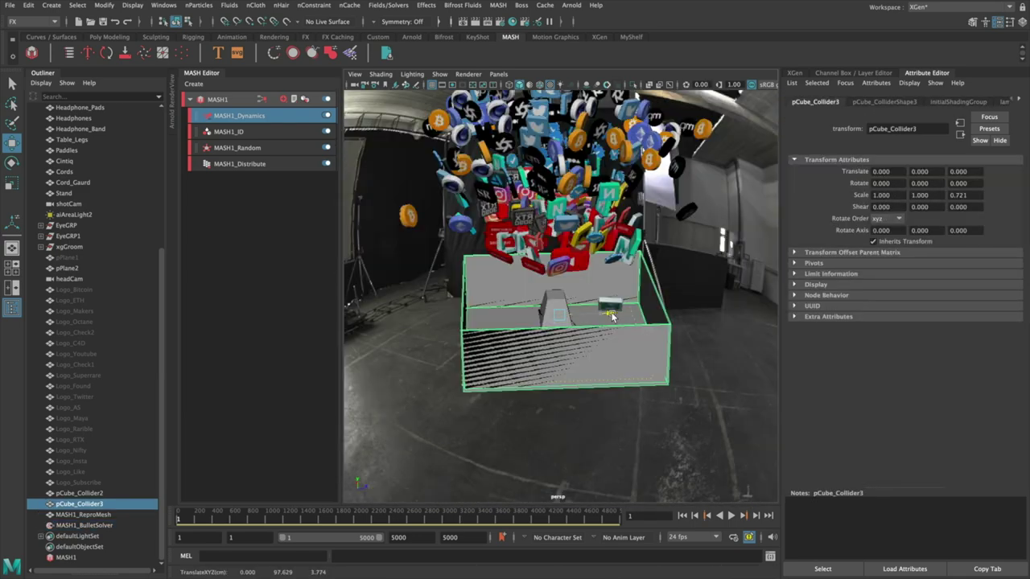
# Reposition the box-shaped pCube_Collider3 beneath the falling logos and play the simulation.
pyautogui.moveTo(610, 316); pyautogui.dragTo(625, 369)
pyautogui.press('r')
pyautogui.press('w')
pyautogui.hotkey('alt', 'v')
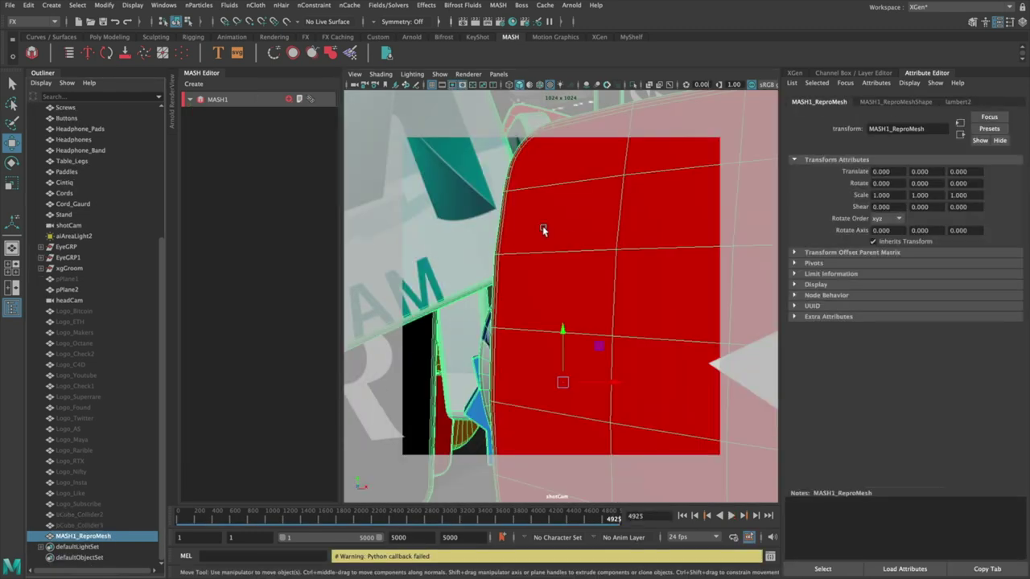
# Delete the YouTube, Maya and ArtStation logo pieces of MASH1_ReproMesh that block the shotCam view.
pyautogui.press('Delete')
pyautogui.doubleClick(581, 337)
pyautogui.press('Delete')
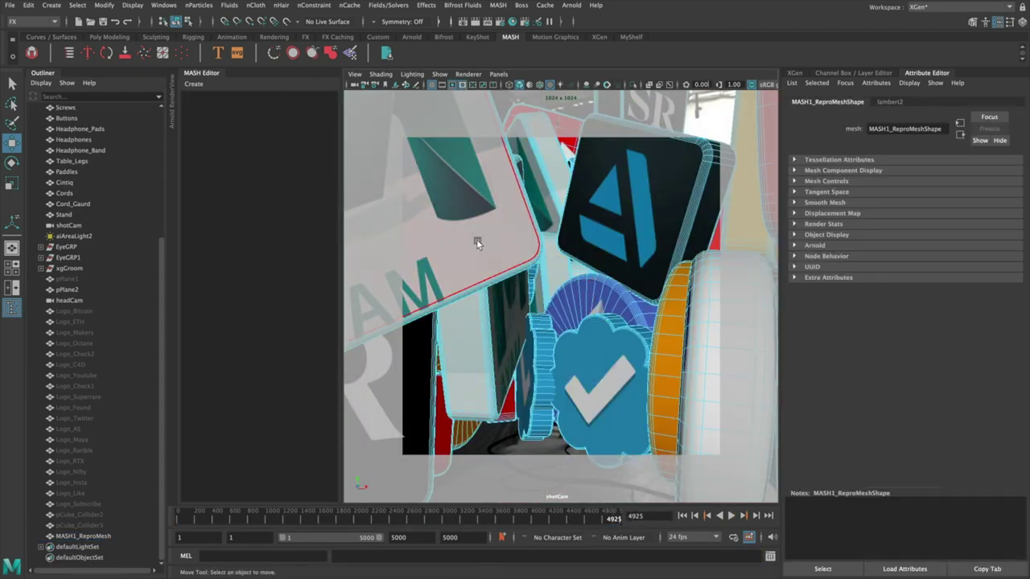
pyautogui.doubleClick(477, 240)
pyautogui.press('Delete')
pyautogui.doubleClick(614, 223)
pyautogui.press('Delete')
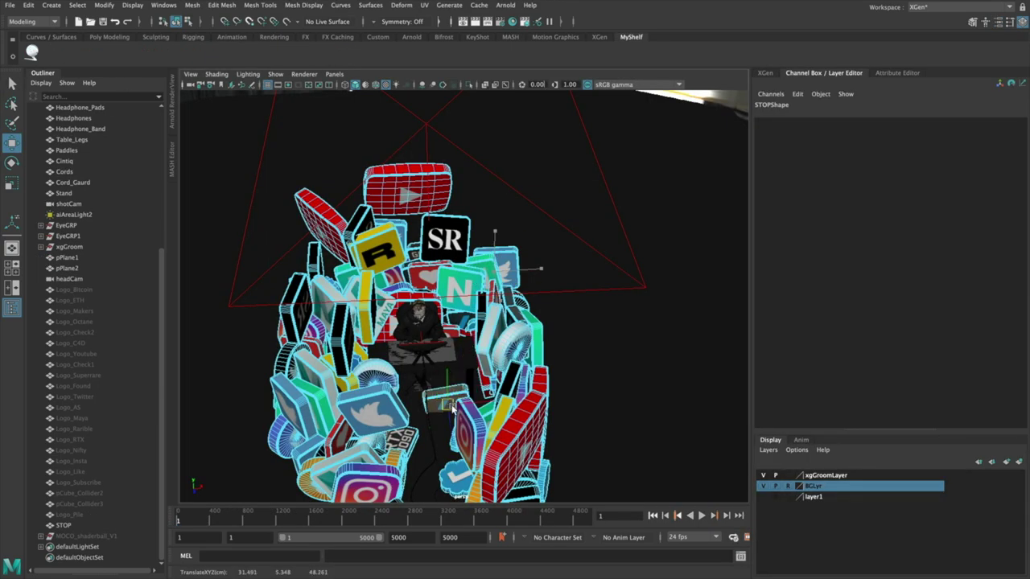
pyautogui.keyDown('alt'); pyautogui.moveTo(402, 370); pyautogui.dragTo(514, 378); pyautogui.keyUp('alt')
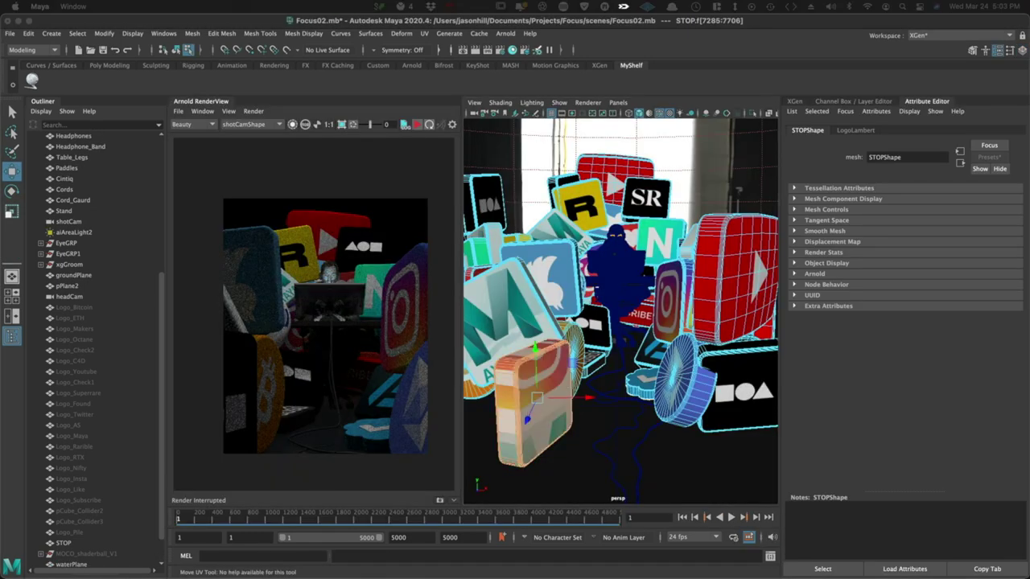
# Scale and move the foreground box's UVs in the STOP mesh so its face carries the Maya logo, checking it in the Arnold render.
pyautogui.press('r')
pyautogui.press('w')
pyautogui.press('r')
pyautogui.press('w')
pyautogui.click(429, 126)
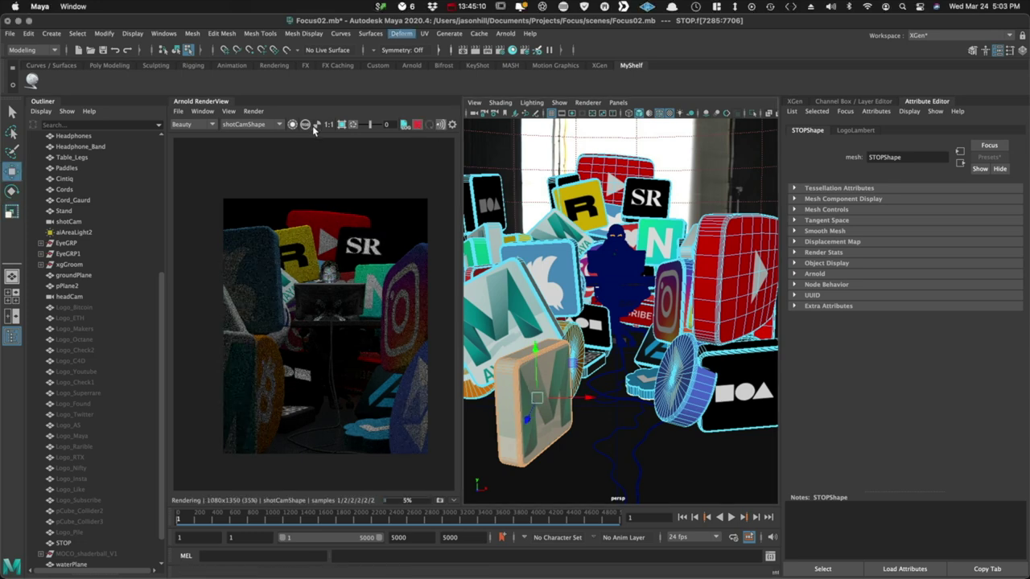
pyautogui.press('r')
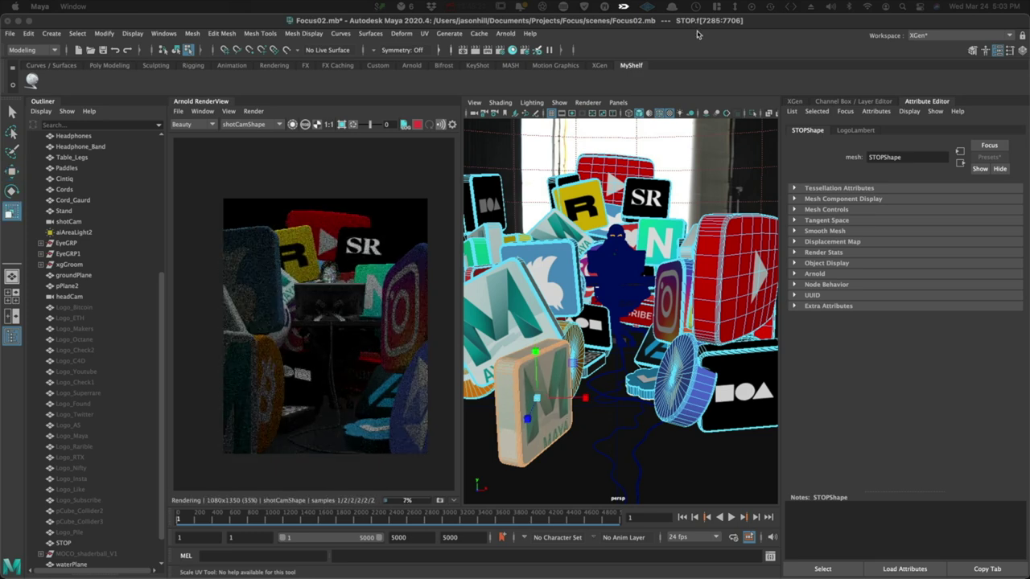
pyautogui.press('w')
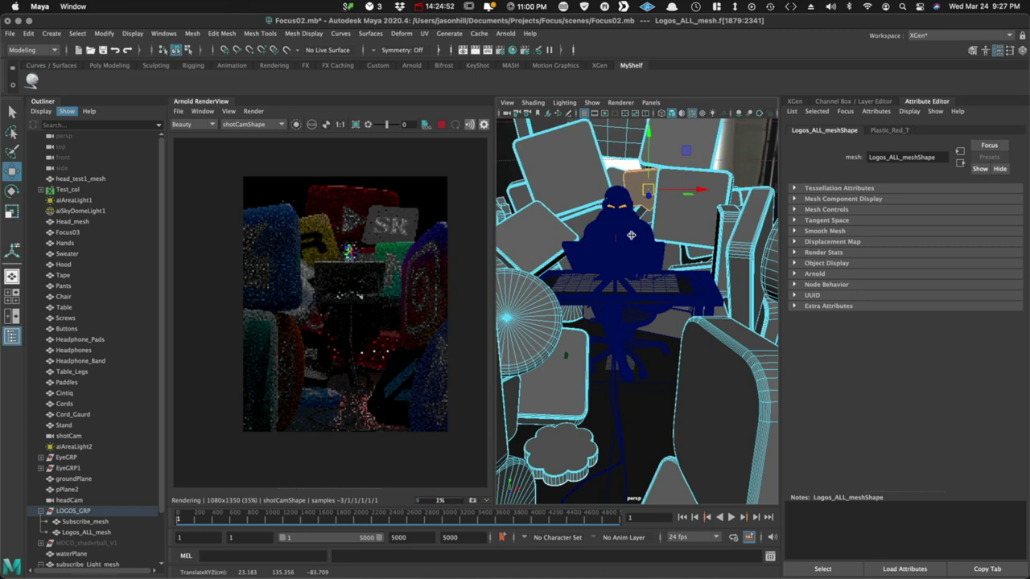
# Select individual logo shells of Logos_ALL_mesh, starting with the large round coin, and reposition them around the seated figure.
pyautogui.click(538, 286)
pyautogui.press('e')
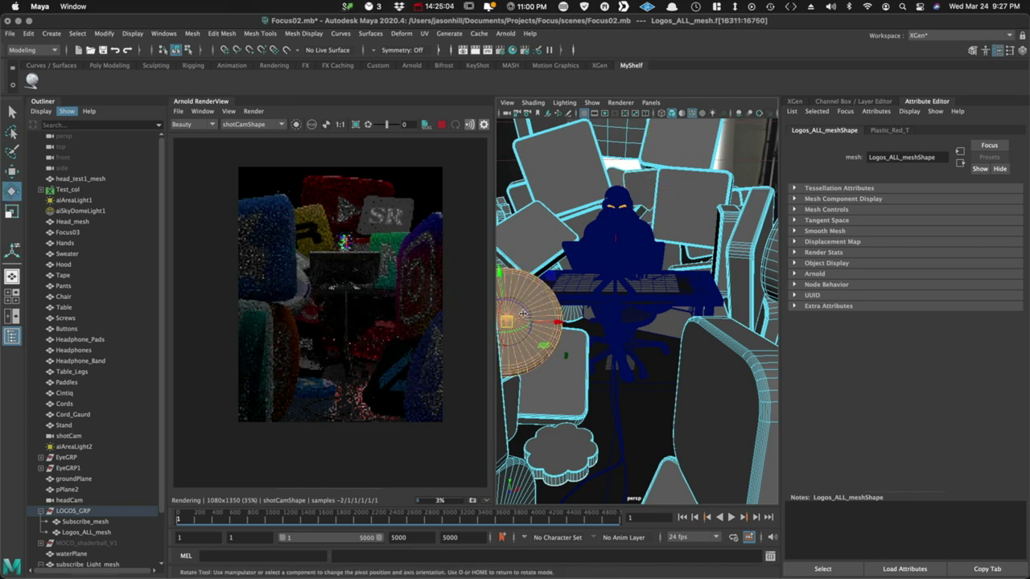
pyautogui.press('f')
pyautogui.press('w')
pyautogui.keyDown('alt'); pyautogui.moveTo(614, 348); pyautogui.dragTo(773, 342, button='right'); pyautogui.keyUp('alt')
pyautogui.press('d')
pyautogui.keyDown('ctrl'); pyautogui.keyDown('shift'); pyautogui.moveTo(650, 193); pyautogui.dragTo(581, 178, button='right'); pyautogui.keyUp('shift'); pyautogui.keyUp('ctrl')
pyautogui.click(442, 125)
pyautogui.click(637, 291)
pyautogui.keyDown('alt'); pyautogui.moveTo(637, 292); pyautogui.dragTo(3, 158, button='right'); pyautogui.keyUp('alt')
pyautogui.keyDown('ctrl'); pyautogui.keyDown('shift'); pyautogui.rightClick(579, 264); pyautogui.keyUp('shift'); pyautogui.keyUp('ctrl')
pyautogui.click(655, 281)
pyautogui.hotkey('ctrl', 'z')
# Assign the ShadeIt Plastic_Red_T shader to the Logo_Pile mesh.
pyautogui.rightClick(638, 347)
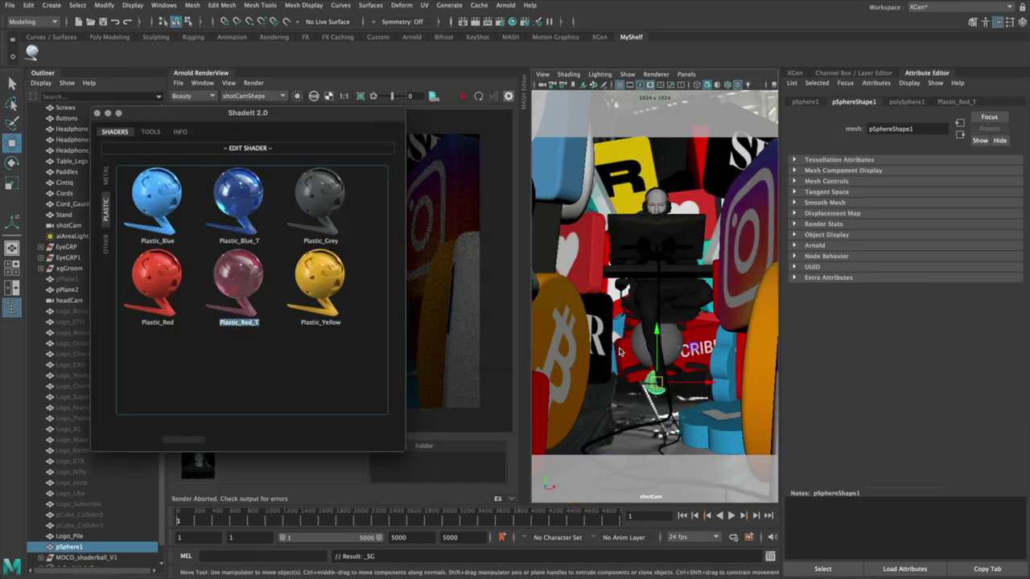
pyautogui.click(601, 319)
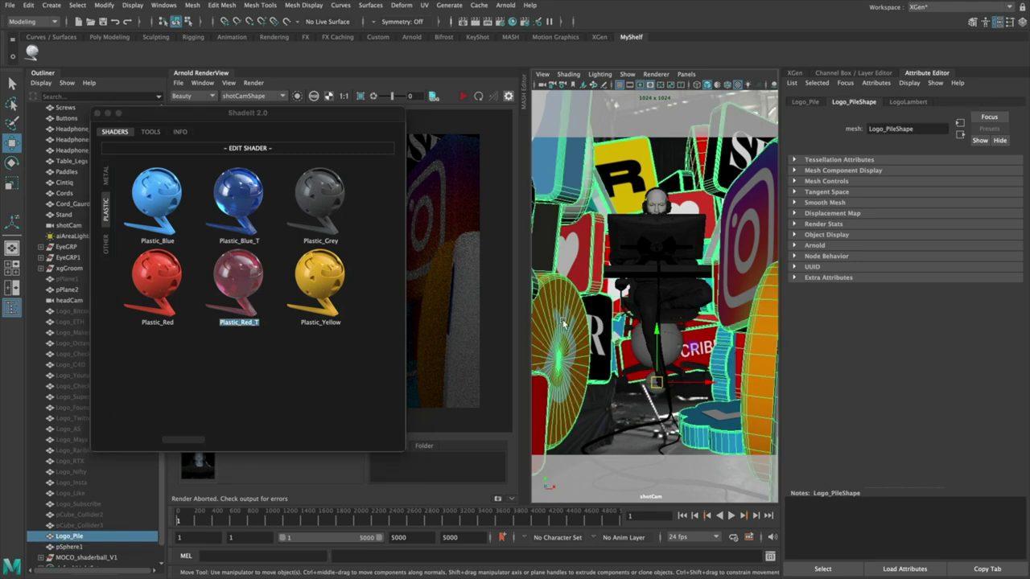
pyautogui.moveTo(565, 324); pyautogui.dragTo(667, 311, button='right')
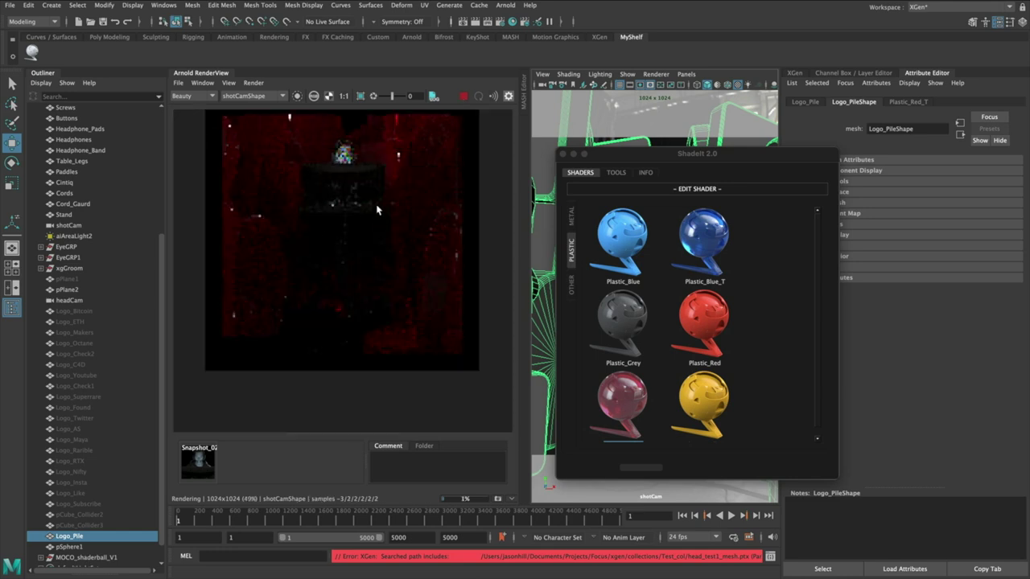
# Stop the Arnold render and draw a crop region around the figure's head and the logos beside it.
pyautogui.scroll(-2, 381, 274)
pyautogui.scroll(1, 381, 273)
pyautogui.scroll(-1, 398, 256)
pyautogui.click(463, 97)
pyautogui.click(361, 97)
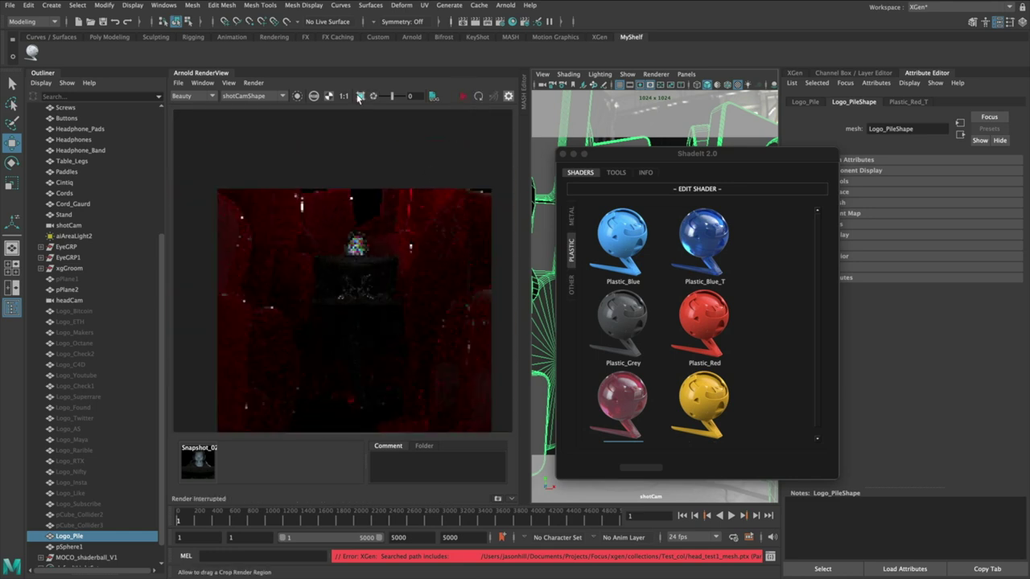
pyautogui.scroll(1, 296, 198)
pyautogui.moveTo(293, 203); pyautogui.dragTo(378, 302)
pyautogui.scroll(2, 377, 305)
pyautogui.scroll(-1, 378, 305)
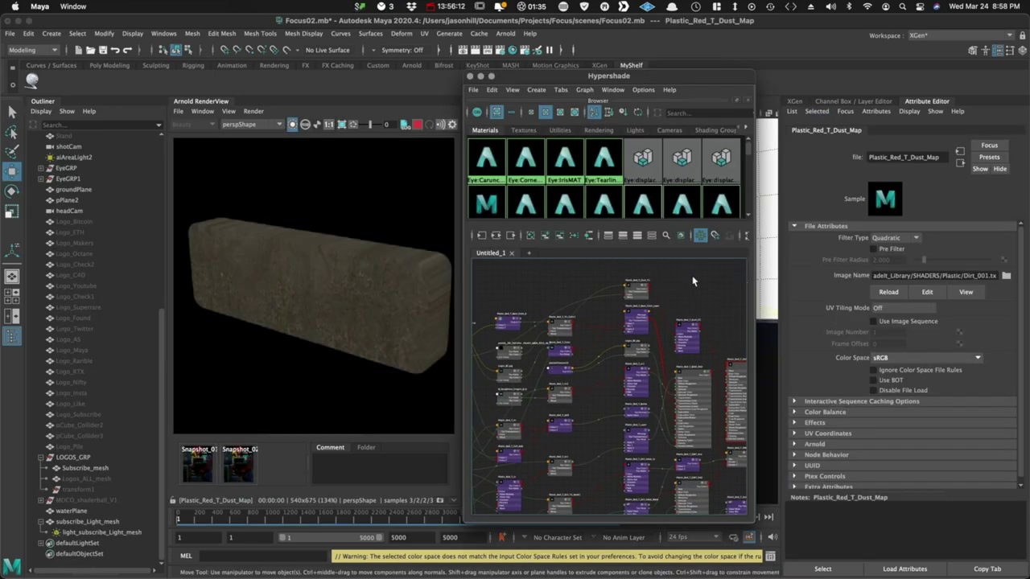
# Examine the Plastic_Red_T shader network in Hypershade, previewing Plastic_Red_T_BASE_SHD on the Subscribe logo and checking its input nodes.
pyautogui.keyDown('alt'); pyautogui.moveTo(693, 281); pyautogui.dragTo(749, 281, button='middle'); pyautogui.keyUp('alt')
pyautogui.moveTo(688, 289); pyautogui.dragTo(649, 283)
pyautogui.keyDown('alt'); pyautogui.moveTo(660, 296); pyautogui.dragTo(618, 304, button='middle'); pyautogui.keyUp('alt')
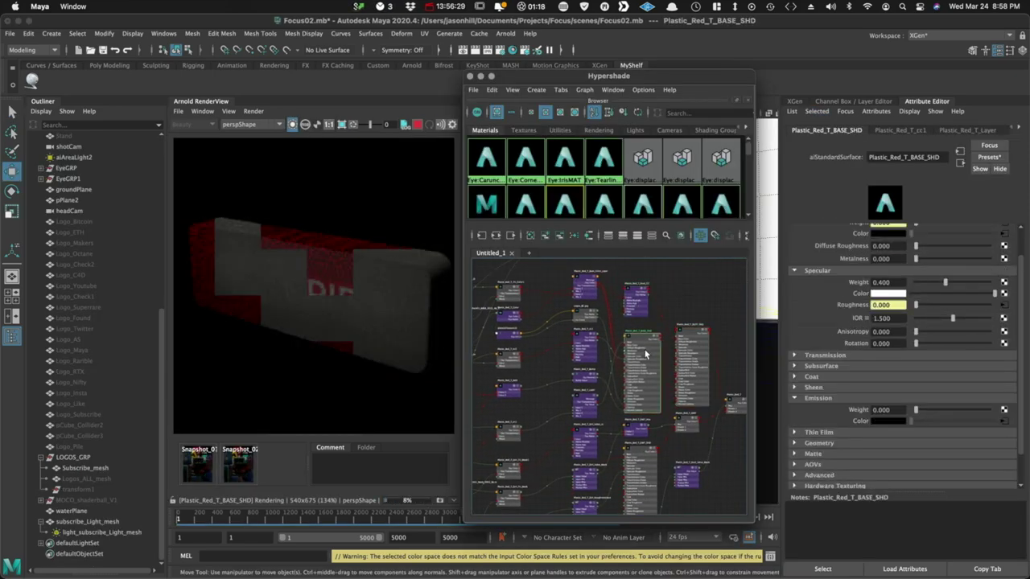
pyautogui.scroll(3, 613, 368)
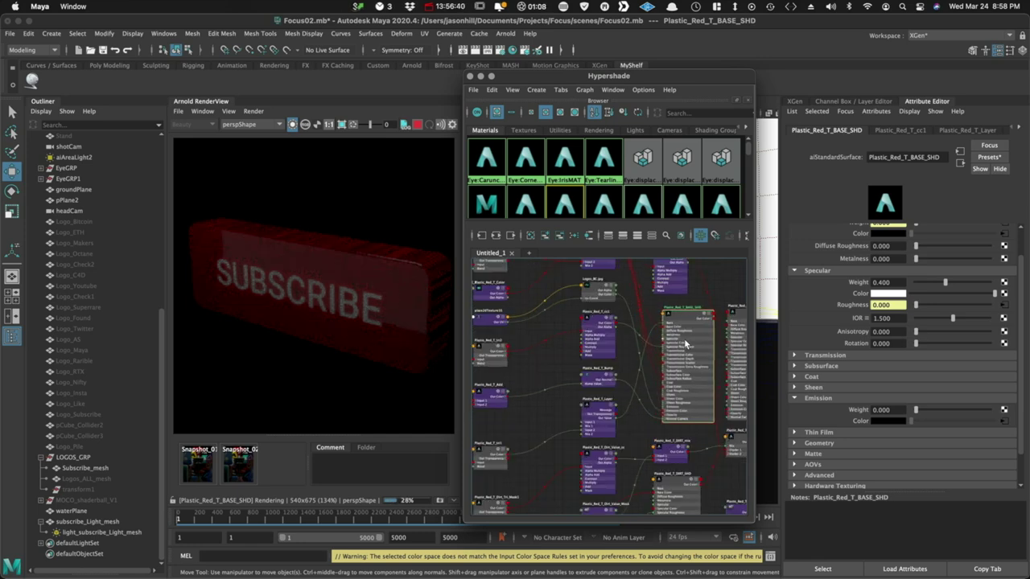
pyautogui.moveTo(676, 352); pyautogui.dragTo(688, 342)
pyautogui.keyDown('alt'); pyautogui.moveTo(644, 298); pyautogui.dragTo(651, 346, button='middle'); pyautogui.keyUp('alt')
pyautogui.click(607, 296)
pyautogui.click(625, 329)
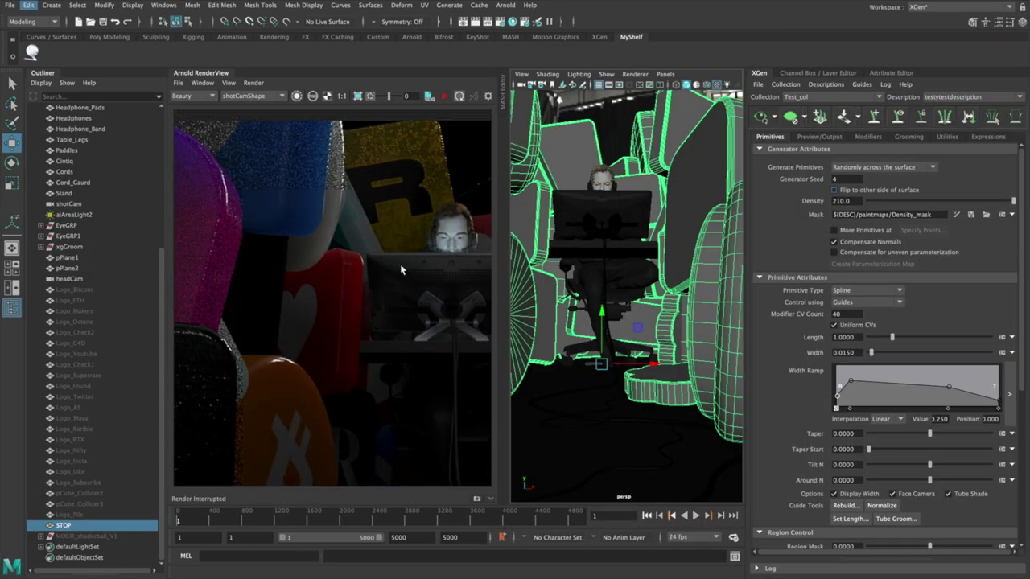
# Examine the Arnold render from the figure's face and surrounding logos down to the cables on the floor.
pyautogui.moveTo(400, 269); pyautogui.dragTo(313, 328, button='middle')
pyautogui.moveTo(449, 382); pyautogui.dragTo(391, 351, button='middle')
pyautogui.moveTo(402, 302); pyautogui.dragTo(354, 266, button='middle')
pyautogui.moveTo(405, 462); pyautogui.dragTo(441, 293, button='middle')
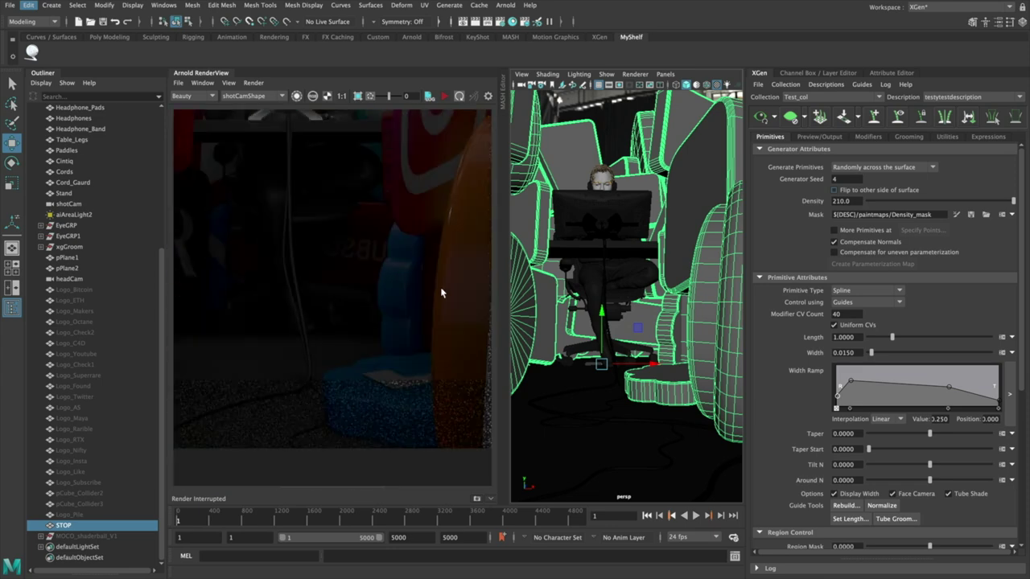
pyautogui.moveTo(374, 252); pyautogui.dragTo(366, 323, button='middle')
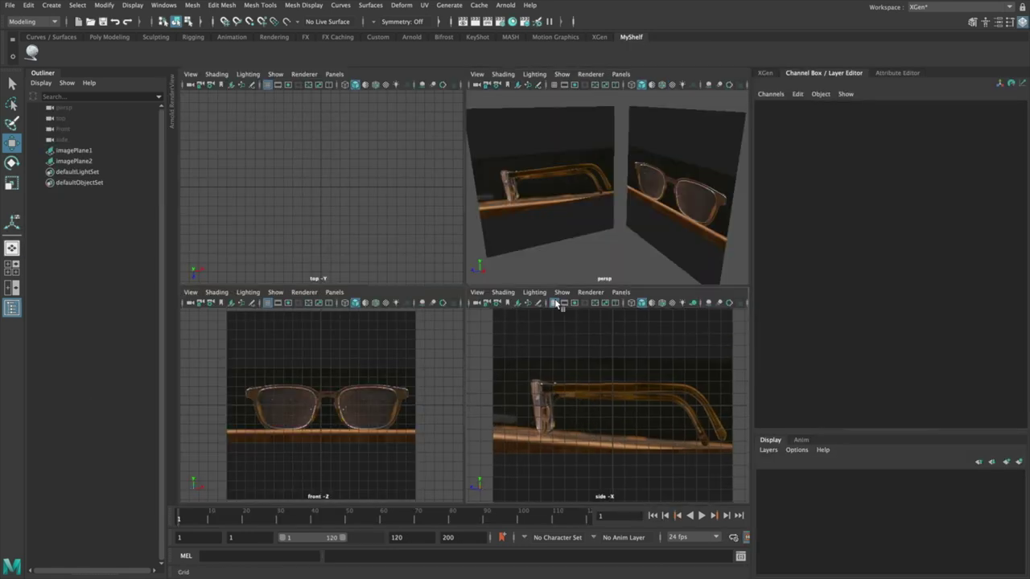
# Create a display layer from the two glasses reference image planes, imagePlane1 and imagePlane2.
pyautogui.click(482, 361)
pyautogui.click(768, 449)
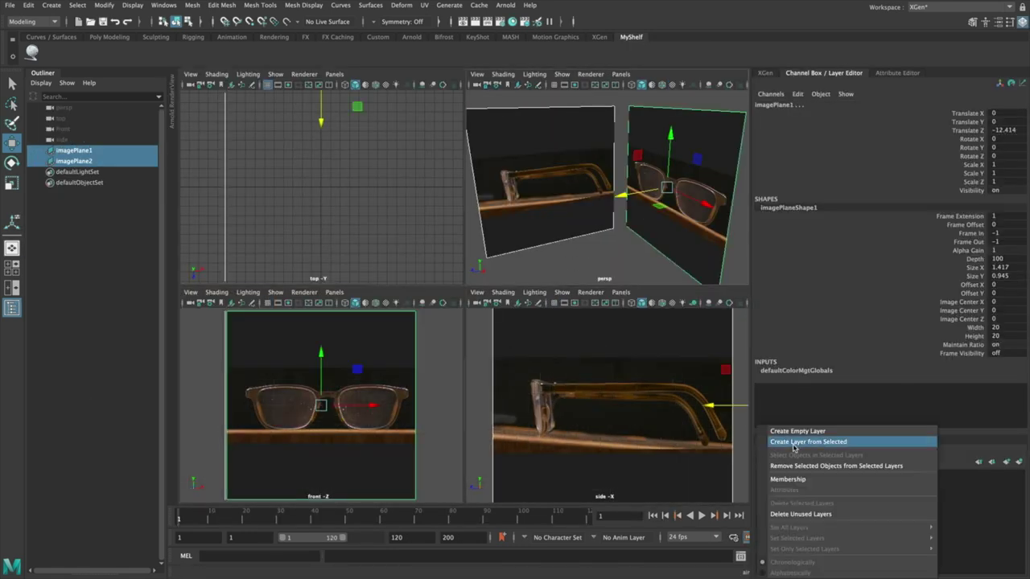
pyautogui.click(795, 442)
pyautogui.click(487, 350)
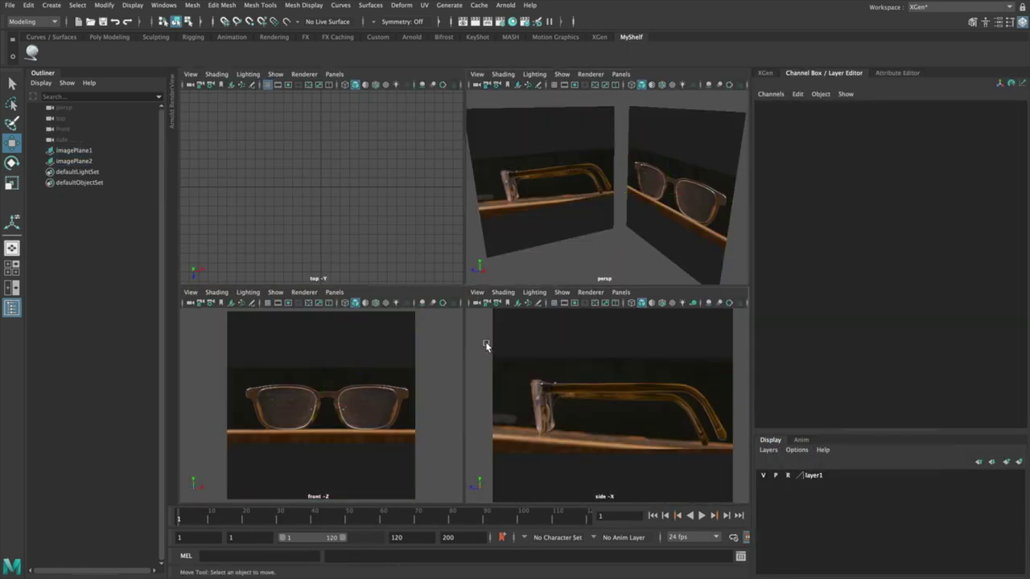
# Create a polygon cube and place it at the hinge end of the glasses' temple arm in the side view.
pyautogui.keyDown('alt'); pyautogui.moveTo(564, 440); pyautogui.dragTo(561, 407, button='middle'); pyautogui.keyUp('alt')
pyautogui.keyDown('shift'); pyautogui.moveTo(476, 325); pyautogui.dragTo(476, 354, button='right'); pyautogui.keyUp('shift')
pyautogui.moveTo(602, 367); pyautogui.dragTo(549, 354)
pyautogui.keyDown('alt'); pyautogui.moveTo(550, 353); pyautogui.dragTo(608, 393, button='middle'); pyautogui.keyUp('alt')
pyautogui.scroll(5, 607, 394)
pyautogui.moveTo(608, 395); pyautogui.dragTo(608, 398)
pyautogui.scroll(1, 608, 400)
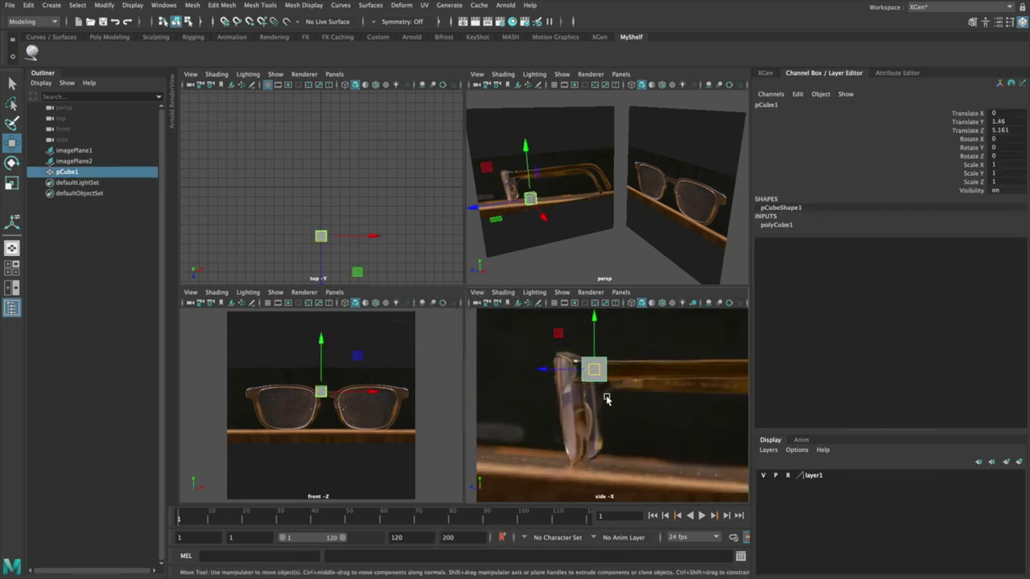
pyautogui.moveTo(487, 341); pyautogui.dragTo(666, 403)
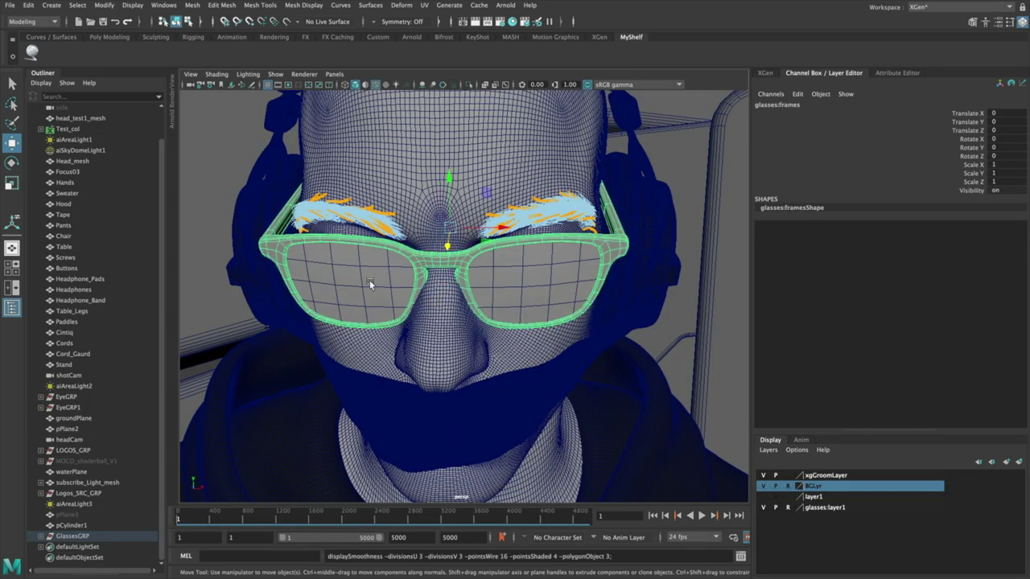
# Assign a new standardSurface material to the glasses frames and open its attributes.
pyautogui.moveTo(461, 256); pyautogui.dragTo(615, 378, button='right')
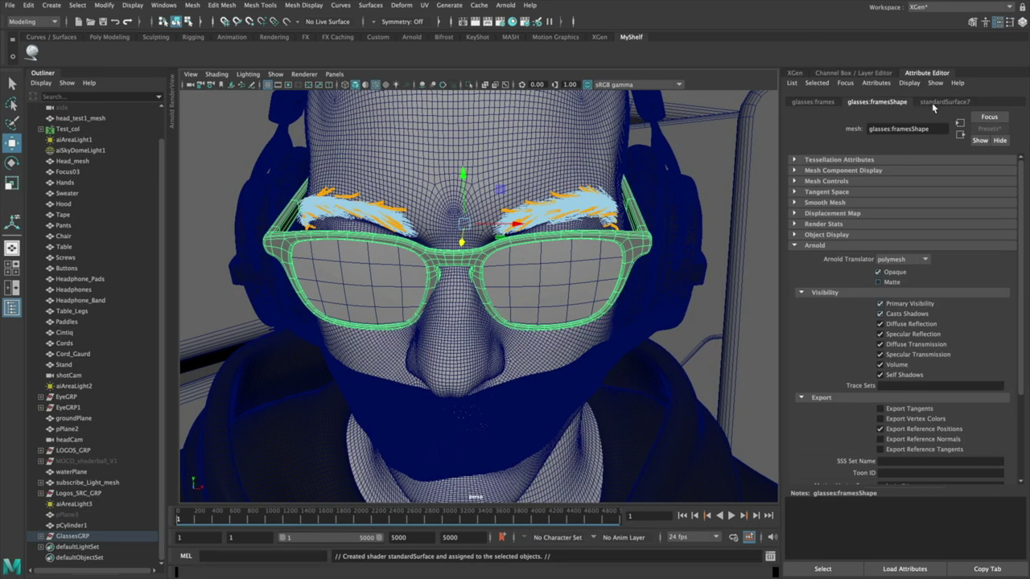
pyautogui.click(931, 104)
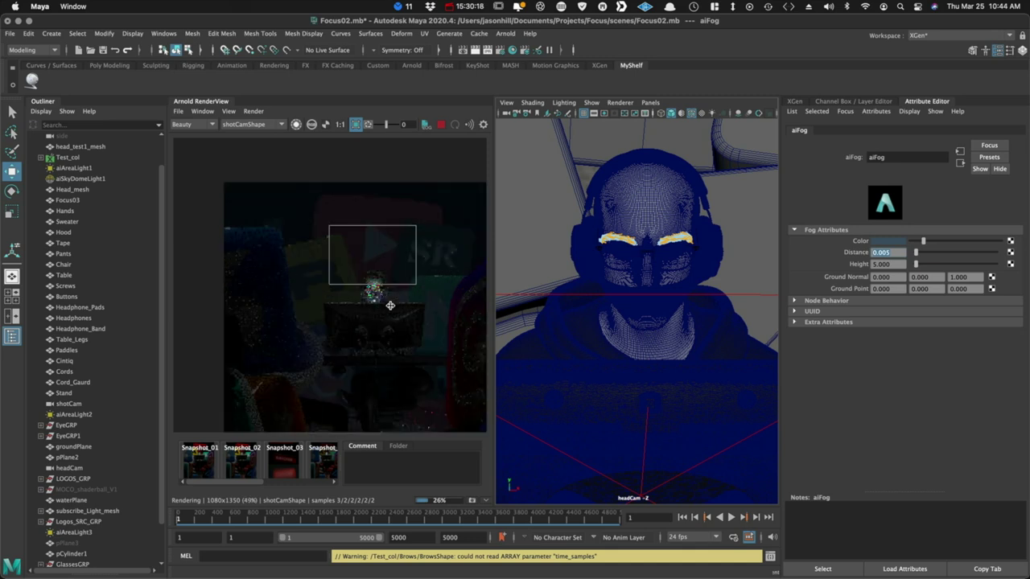
# Set the aiFog distance to 0.0001.
pyautogui.moveTo(895, 254); pyautogui.dragTo(841, 256)
pyautogui.write('.0001')
pyautogui.press('Return')
# Disconnect aiFog from the render settings' Atmosphere, connect an aiAtmosphereVolume instead, and adjust its density.
pyautogui.click(500, 50)
pyautogui.rightClick(208, 360)
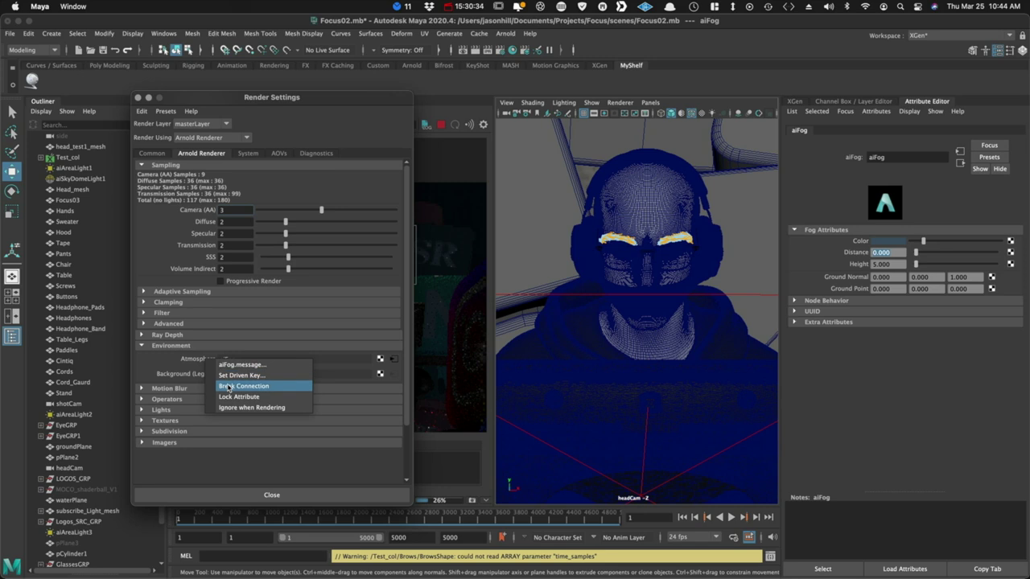
pyautogui.click(229, 387)
pyautogui.click(381, 358)
pyautogui.click(458, 379)
pyautogui.click(138, 98)
pyautogui.moveTo(916, 242)
pyautogui.mouseDown()
pyautogui.moveTo(940, 265)
pyautogui.moveTo(972, 266)
pyautogui.moveTo(918, 243)
pyautogui.mouseUp()
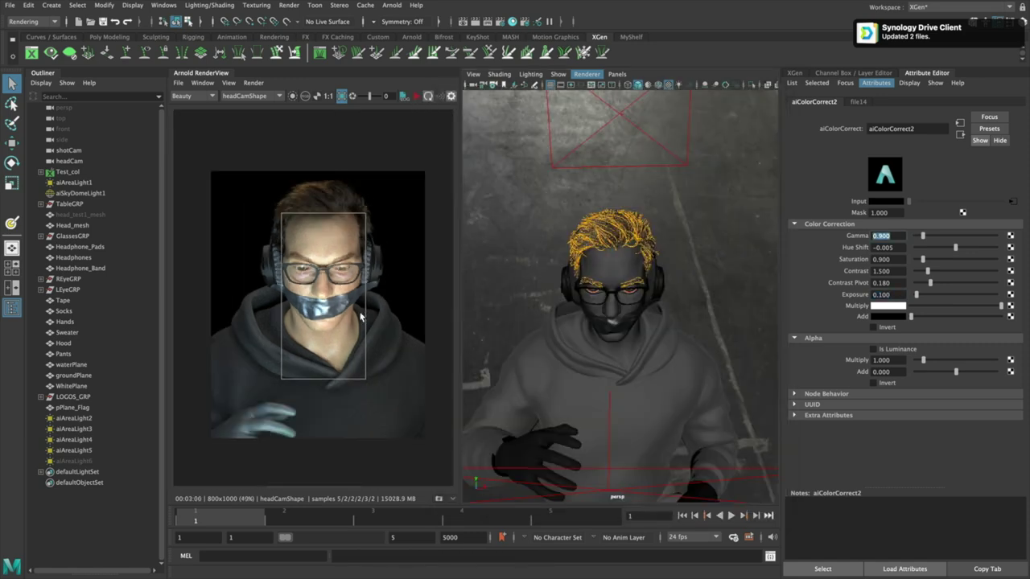
# Switch the Arnold render camera to shotCamShape and start rendering.
pyautogui.click(246, 95)
pyautogui.click(245, 119)
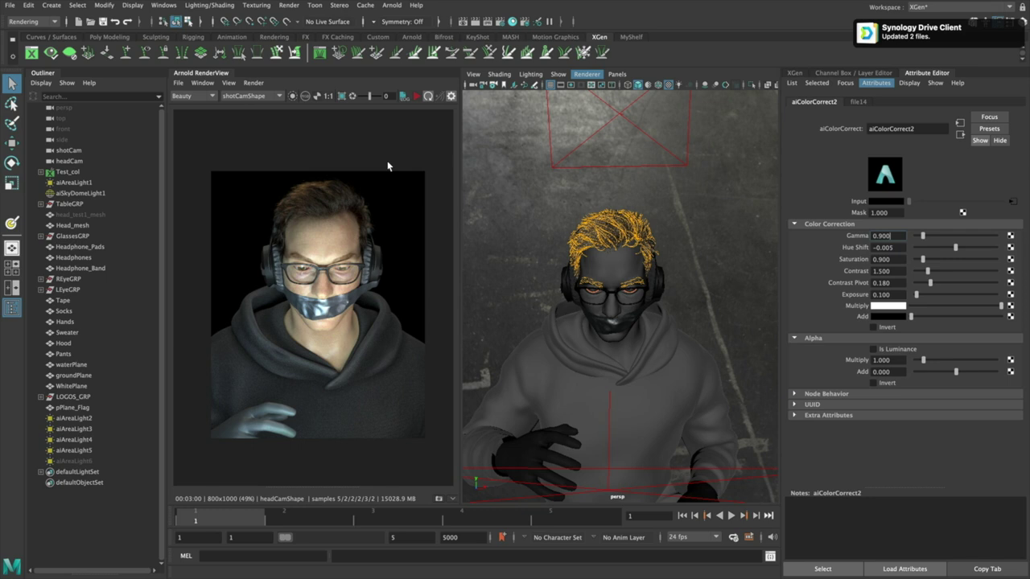
pyautogui.click(416, 96)
pyautogui.click(392, 5)
pyautogui.click(403, 112)
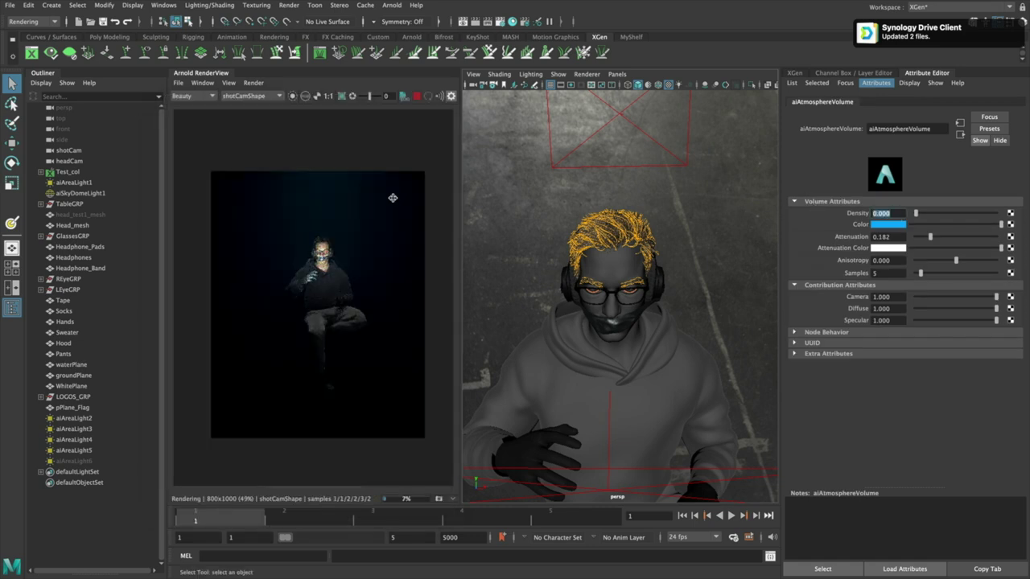
# Set the aiAtmosphereVolume density to 0.001 and change its color to a paler blue.
pyautogui.scroll(2, 319, 326)
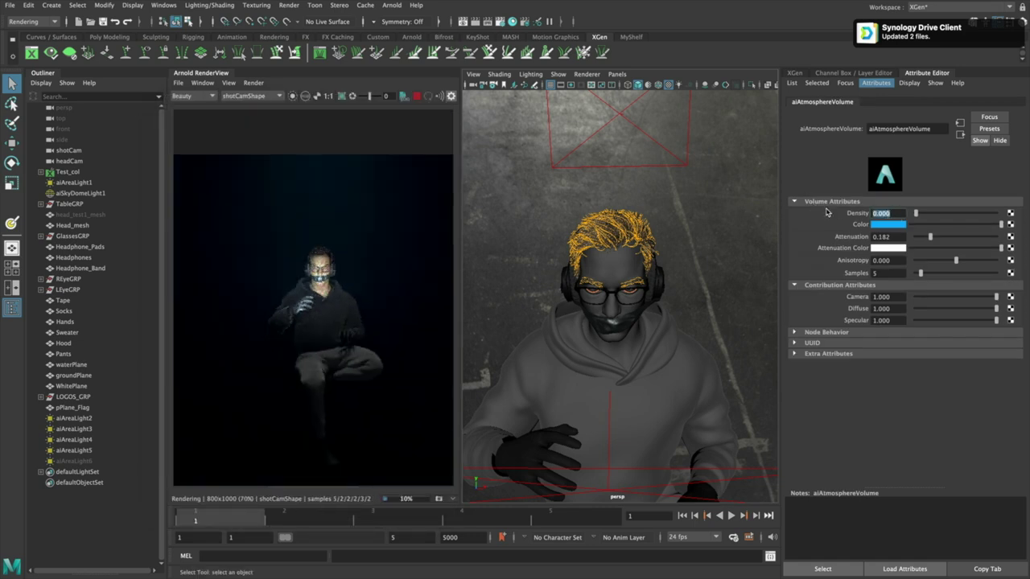
pyautogui.write('0.001')
pyautogui.press('Return')
pyautogui.scroll(4, 258, 283)
pyautogui.click(888, 227)
pyautogui.click(885, 268)
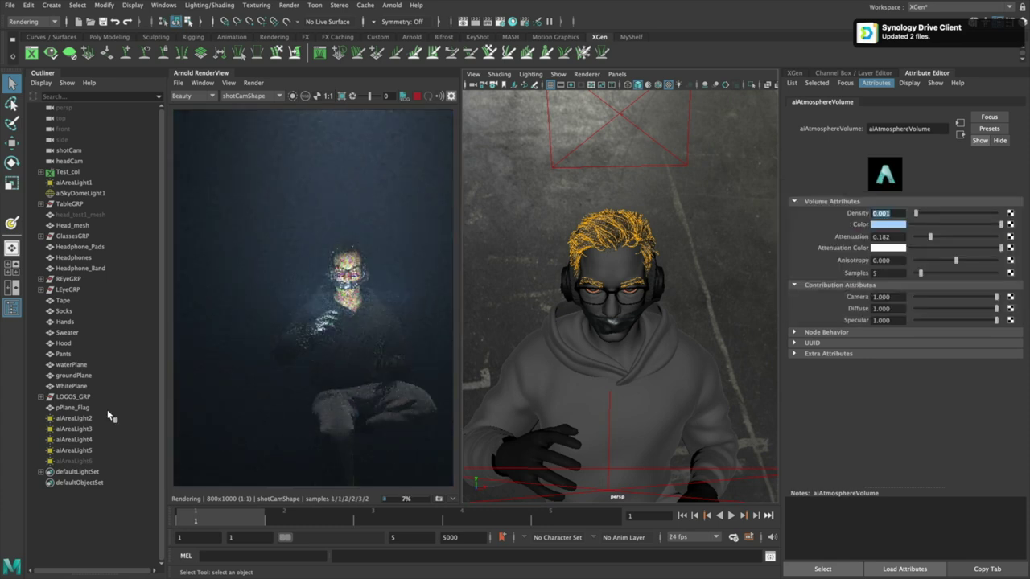
# Select aiAreaLight5, the disk light above the figure, and tint its color light blue.
pyautogui.scroll(-15, 615, 264)
pyautogui.click(619, 233)
pyautogui.click(897, 215)
pyautogui.moveTo(868, 256); pyautogui.dragTo(916, 256)
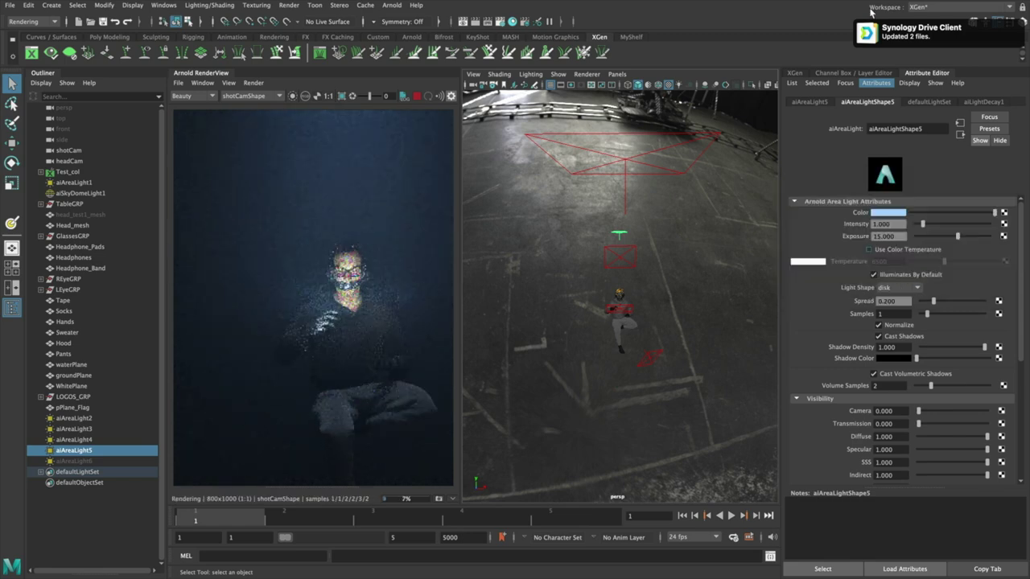
# Limit the render to a tall narrow region over the figure and set aiAreaLight5's exposure to 15.5.
pyautogui.click(341, 96)
pyautogui.moveTo(313, 164); pyautogui.dragTo(355, 379)
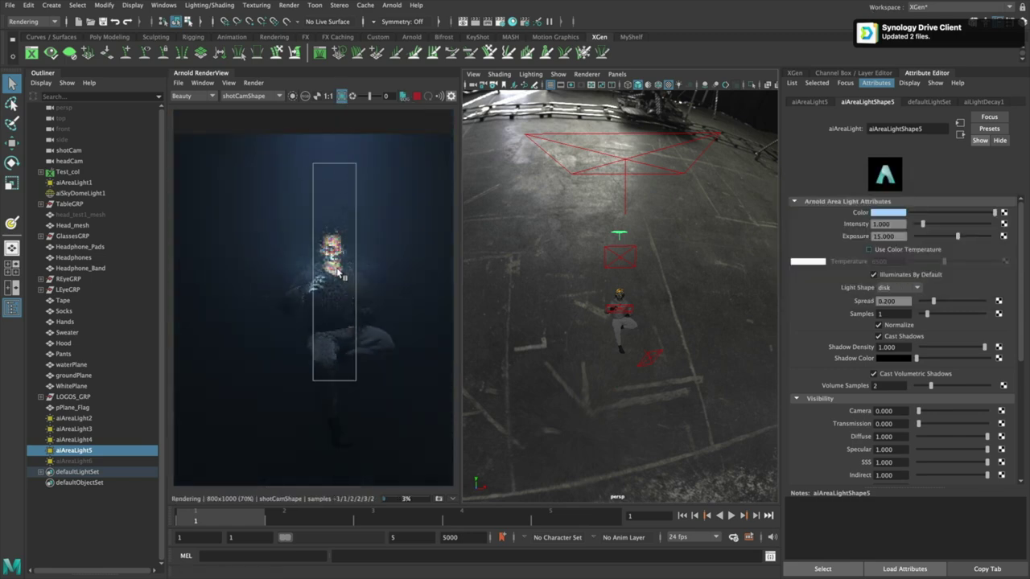
pyautogui.scroll(2, 338, 272)
pyautogui.scroll(-1, 405, 311)
pyautogui.write('15.5')
pyautogui.press('Return')
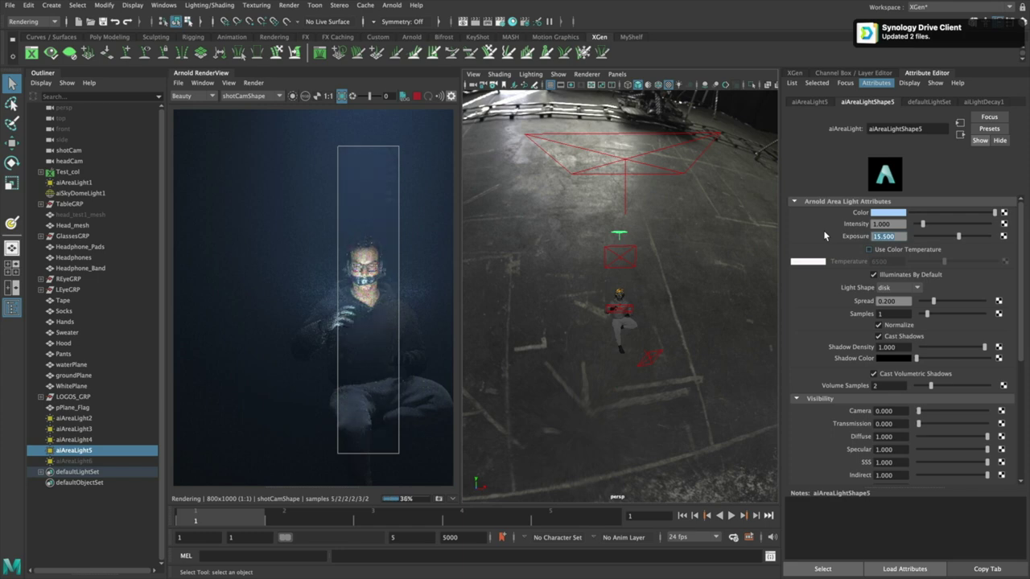
pyautogui.scroll(3, 393, 254)
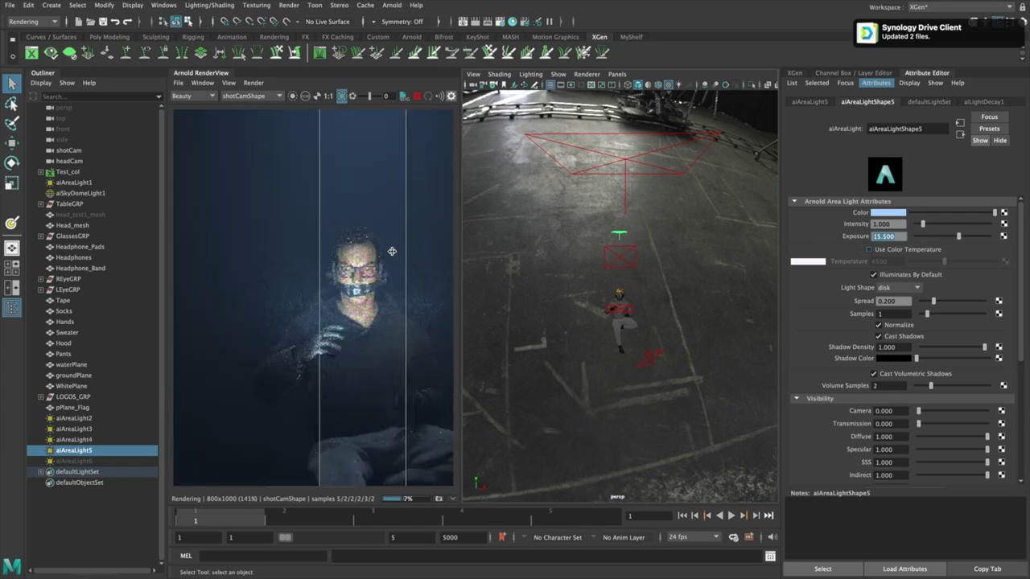
pyautogui.scroll(-3, 391, 237)
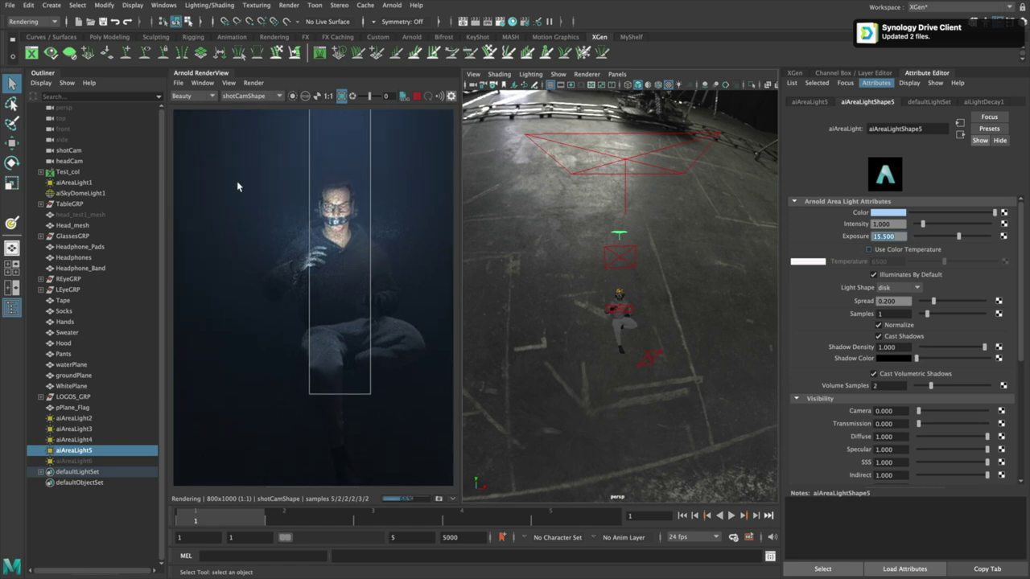
pyautogui.scroll(2, 237, 186)
pyautogui.moveTo(287, 206); pyautogui.dragTo(259, 182)
pyautogui.scroll(-2, 254, 197)
# Select the figure's head in the viewport and open the node connected to one of its material's attributes.
pyautogui.scroll(5, 626, 305)
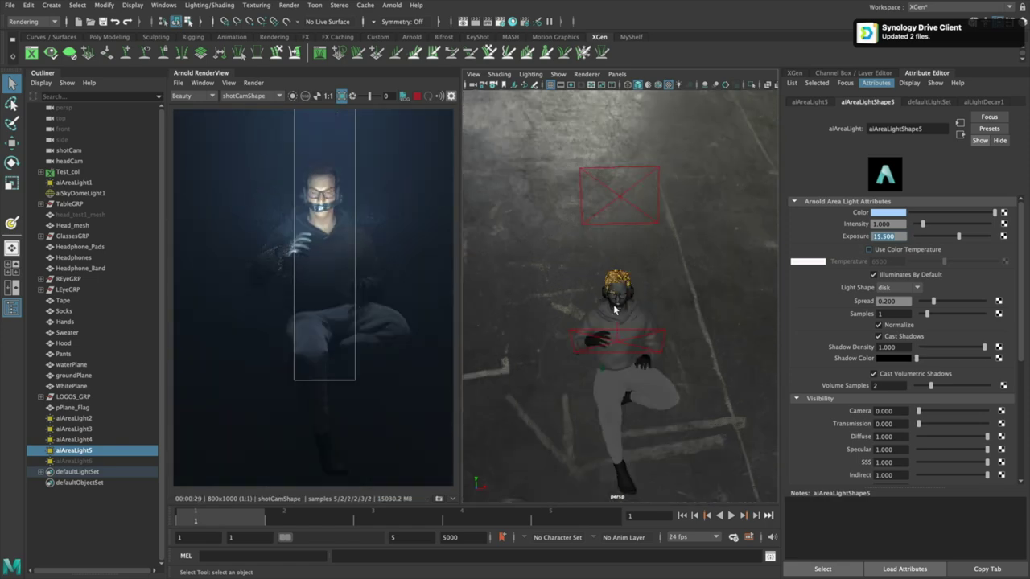
pyautogui.scroll(5, 627, 308)
pyautogui.click(624, 265)
pyautogui.click(619, 278)
pyautogui.click(910, 102)
pyautogui.scroll(5, 941, 278)
pyautogui.scroll(-2, 935, 425)
pyautogui.click(1005, 330)
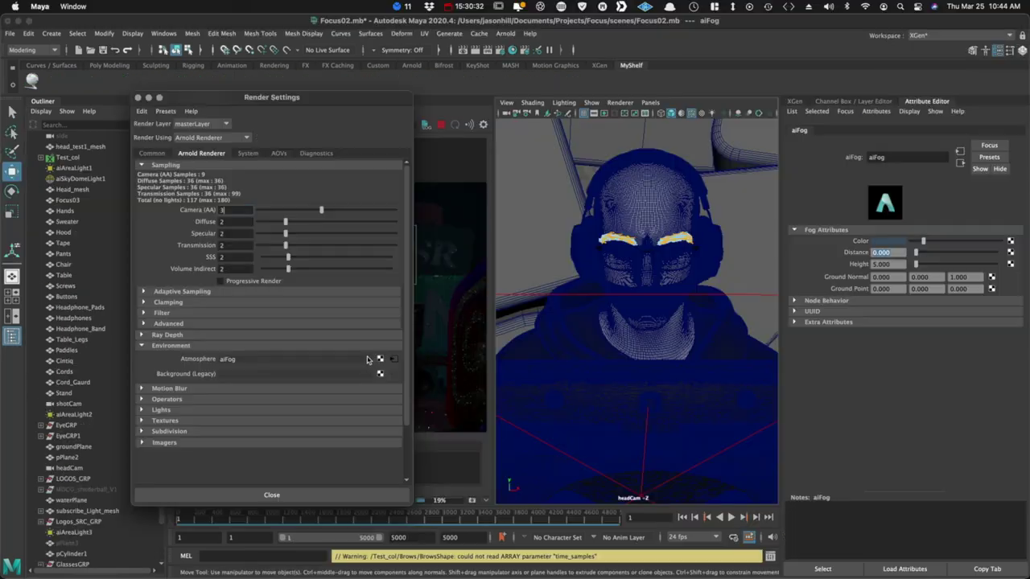
# Break the aiFog connection in the Arnold environment settings and create an aiAtmosphereVolume as the atmosphere.
pyautogui.rightClick(375, 361)
pyautogui.click(241, 386)
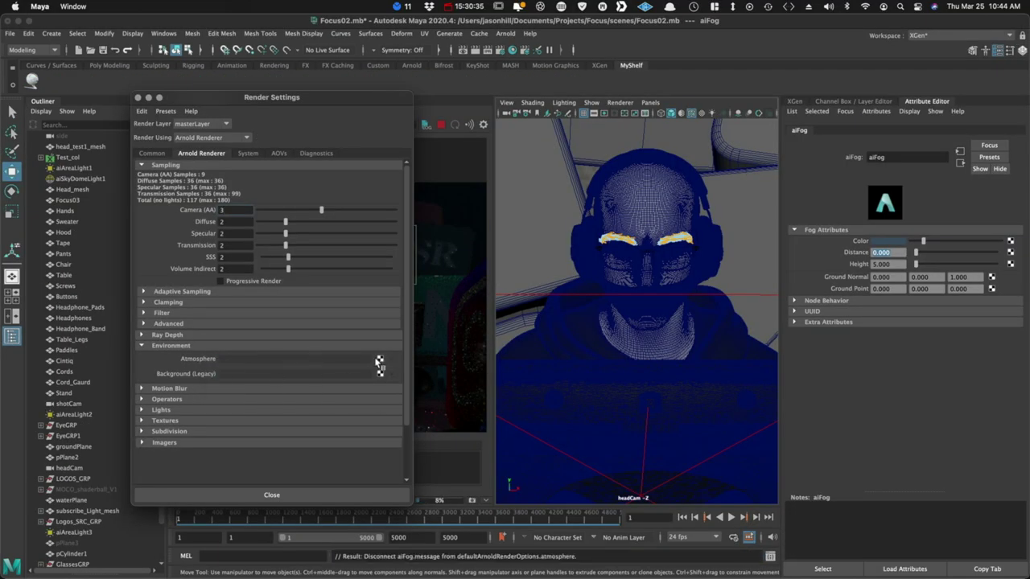
pyautogui.click(378, 362)
pyautogui.click(447, 374)
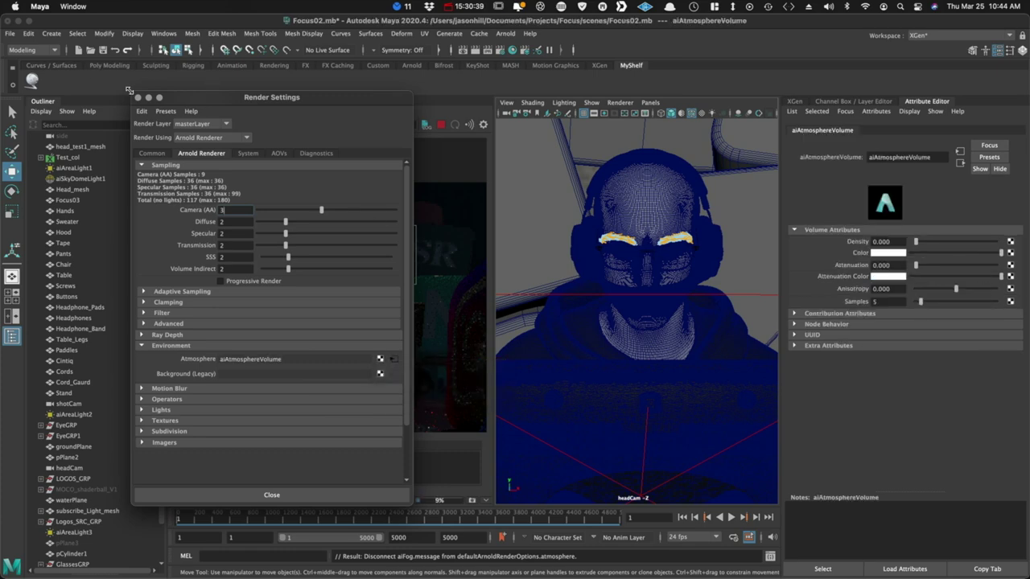
# Close the render settings and refine aiAreaLight5's light blue color with a hue of 216.
pyautogui.click(138, 97)
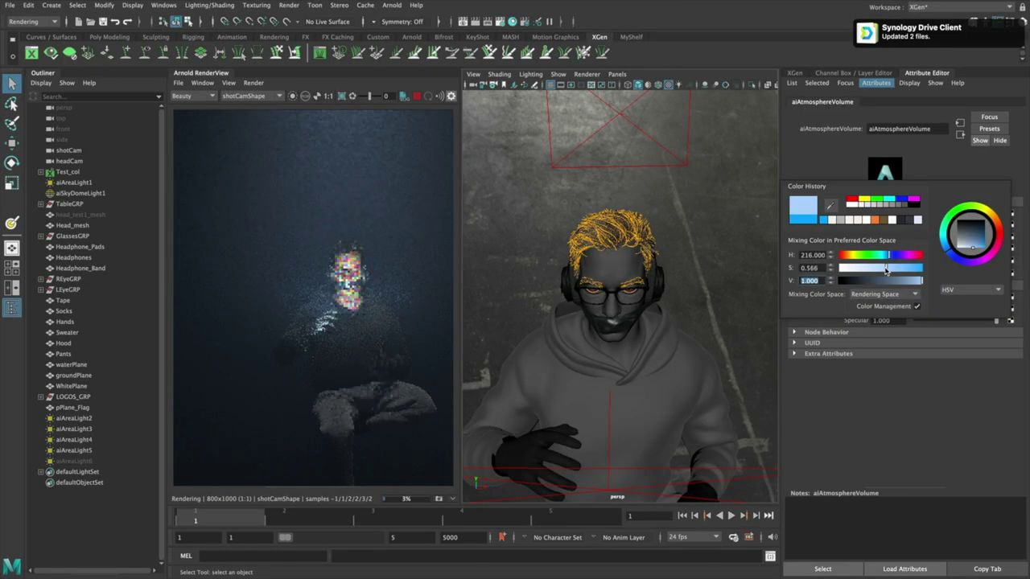
pyautogui.click(618, 232)
pyautogui.click(889, 213)
pyautogui.moveTo(861, 255); pyautogui.dragTo(892, 257)
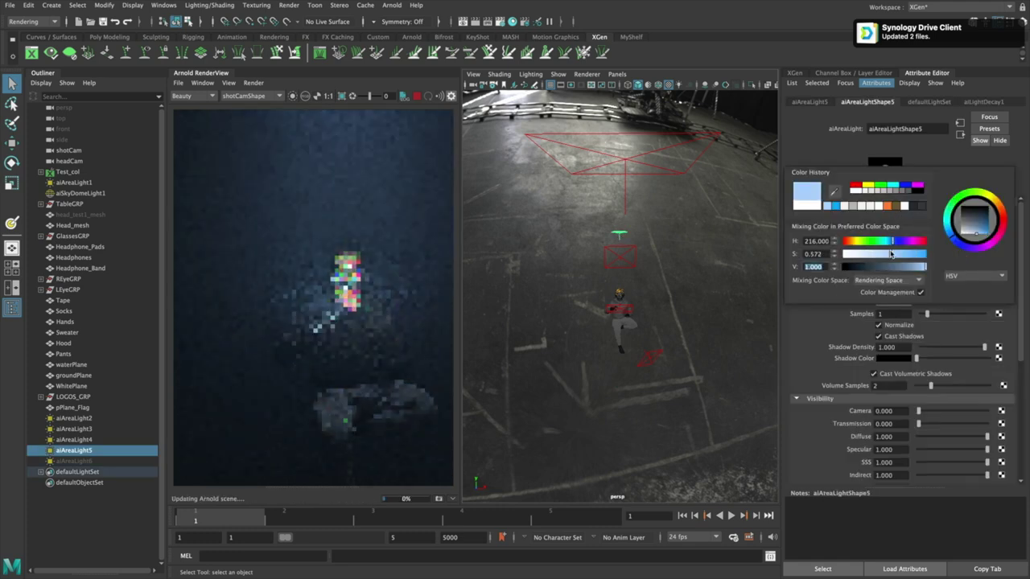
pyautogui.scroll(-3, 321, 321)
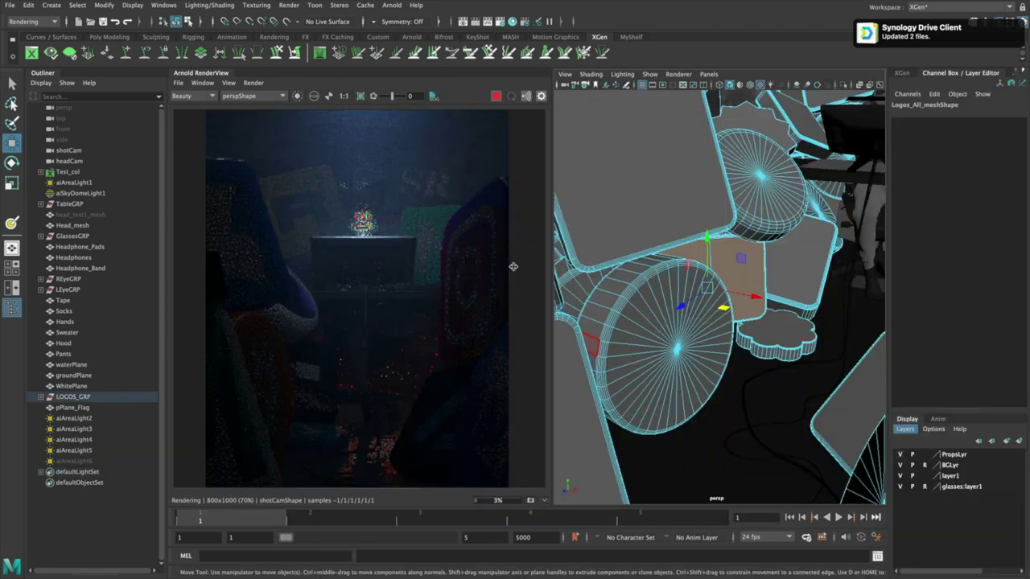
# Stop the render and create an Arnold photometric light in the logo pile scene.
pyautogui.click(496, 96)
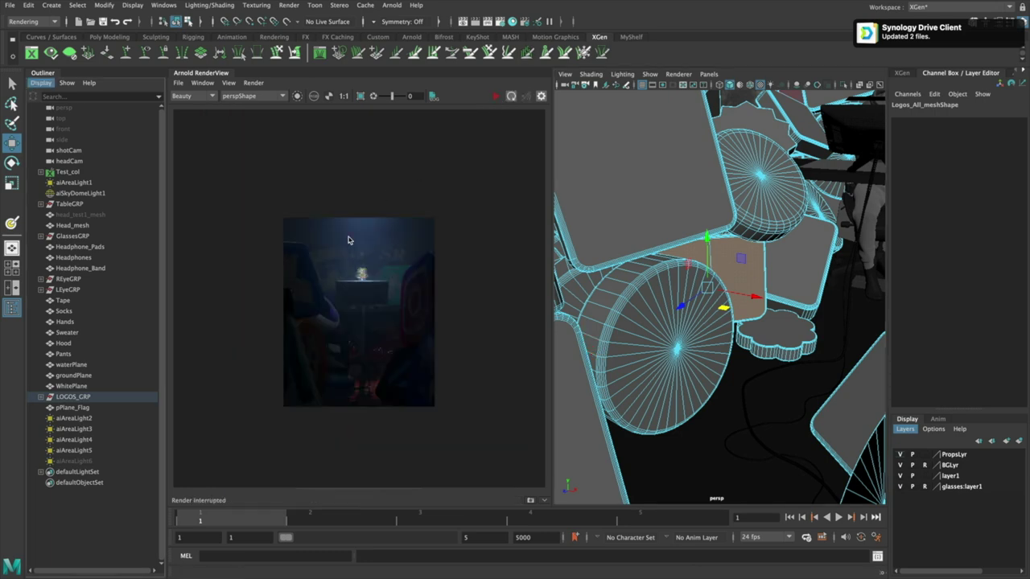
pyautogui.scroll(1, 350, 238)
pyautogui.keyDown('alt'); pyautogui.moveTo(367, 267); pyautogui.dragTo(365, 258, button='middle'); pyautogui.keyUp('alt')
pyautogui.scroll(-10, 663, 235)
pyautogui.scroll(-3, 663, 235)
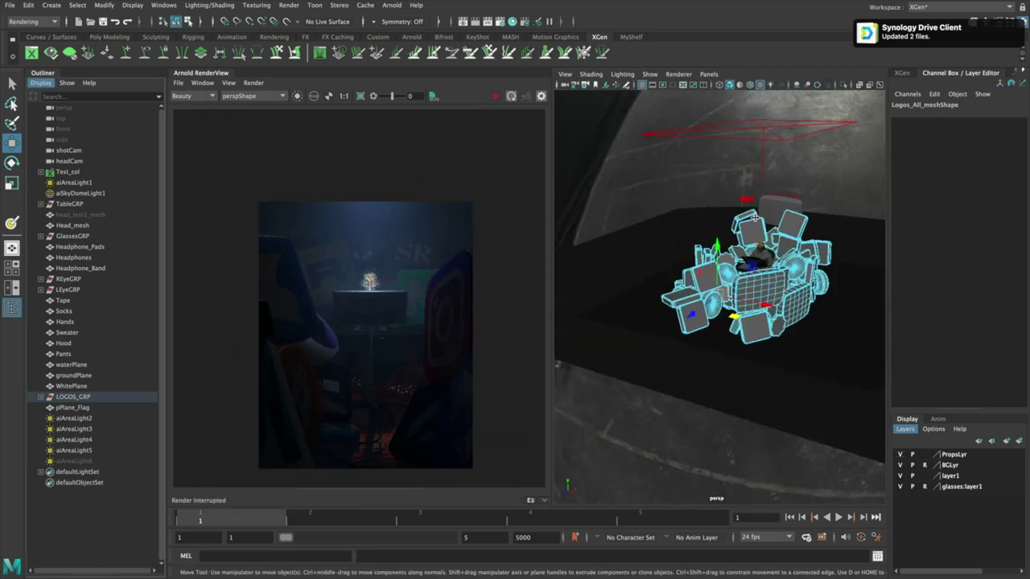
pyautogui.keyDown('alt'); pyautogui.moveTo(771, 228); pyautogui.dragTo(735, 266, button='middle'); pyautogui.keyUp('alt')
pyautogui.scroll(6, 735, 266)
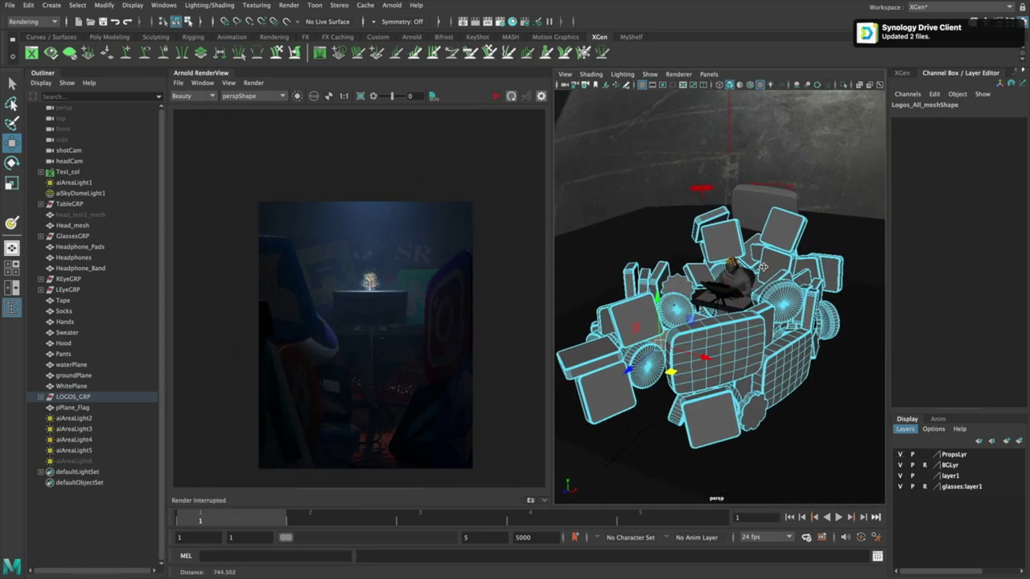
pyautogui.click(392, 5)
pyautogui.moveTo(411, 60)
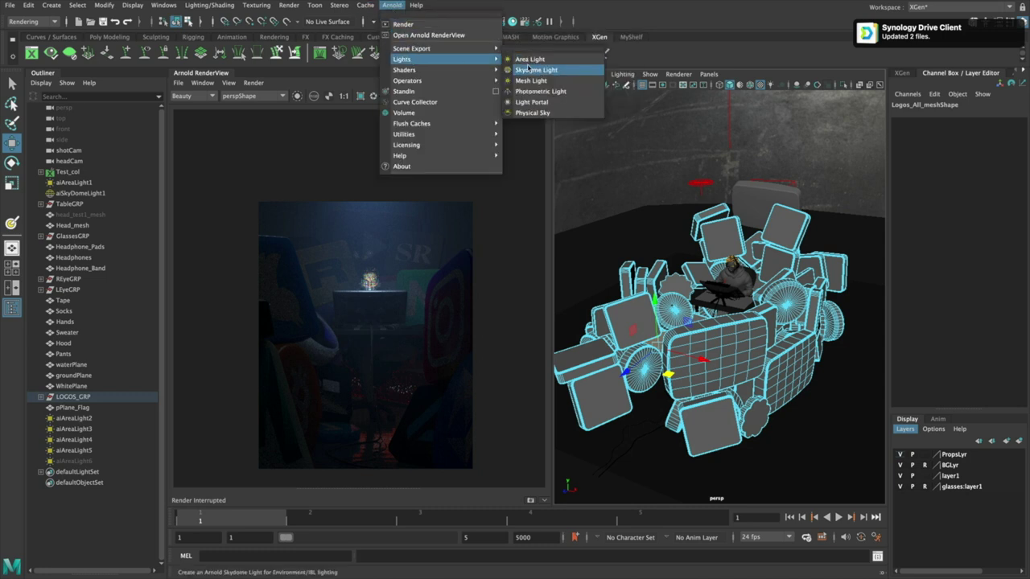
pyautogui.click(541, 91)
# Raise the photometric light about 278 units above the origin, scale it up and shift it toward the disk light.
pyautogui.moveTo(738, 284); pyautogui.dragTo(714, 113)
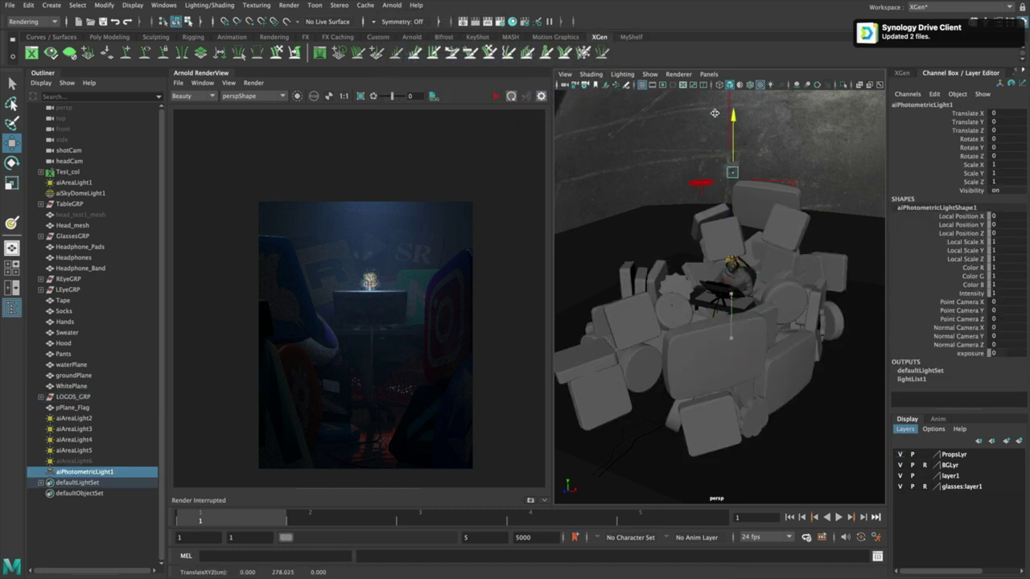
pyautogui.press('r')
pyautogui.moveTo(735, 174); pyautogui.dragTo(768, 175)
pyautogui.press('w')
pyautogui.keyDown('alt'); pyautogui.moveTo(765, 175); pyautogui.dragTo(798, 245); pyautogui.keyUp('alt')
pyautogui.moveTo(756, 201); pyautogui.dragTo(744, 280)
# Rotate and nudge the photometric light into place beside the disk light above the figure.
pyautogui.press('f')
pyautogui.keyDown('alt'); pyautogui.moveTo(797, 315); pyautogui.dragTo(751, 262); pyautogui.keyUp('alt')
pyautogui.moveTo(685, 209); pyautogui.dragTo(676, 210)
pyautogui.press('e')
pyautogui.moveTo(756, 236); pyautogui.dragTo(759, 233)
pyautogui.press('w')
pyautogui.moveTo(666, 250); pyautogui.dragTo(668, 248)
pyautogui.keyDown('alt'); pyautogui.moveTo(724, 251); pyautogui.dragTo(778, 304); pyautogui.keyUp('alt')
pyautogui.keyDown('alt'); pyautogui.moveTo(778, 304); pyautogui.dragTo(772, 300, button='right'); pyautogui.keyUp('alt')
pyautogui.keyDown('alt'); pyautogui.moveTo(772, 300); pyautogui.dragTo(728, 266); pyautogui.keyUp('alt')
# Hide aiAreaLight5, then select the photometric light and open its attributes.
pyautogui.click(756, 266)
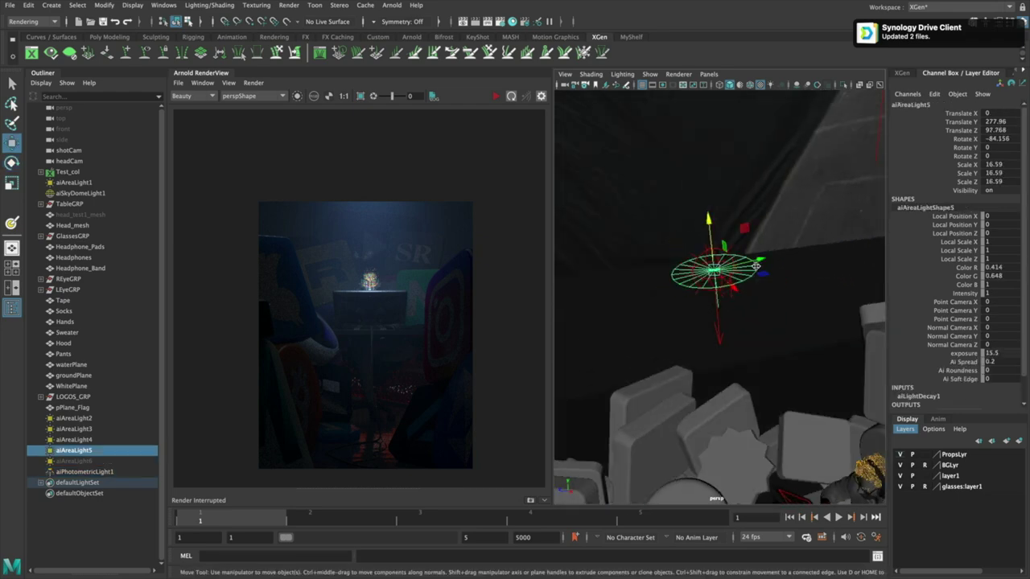
pyautogui.hotkey('ctrl', 'h')
pyautogui.click(715, 265)
pyautogui.click(714, 259)
pyautogui.hotkey('ctrl', 'a')
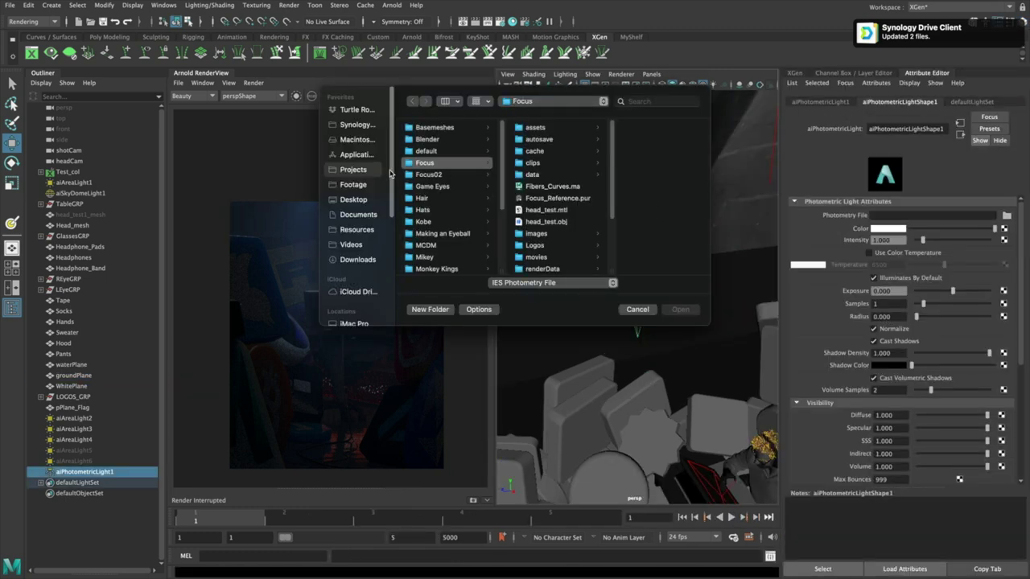
# Load 21.ies from the IES_files folder in Downloads as the photometric light's photometry file.
pyautogui.click(357, 259)
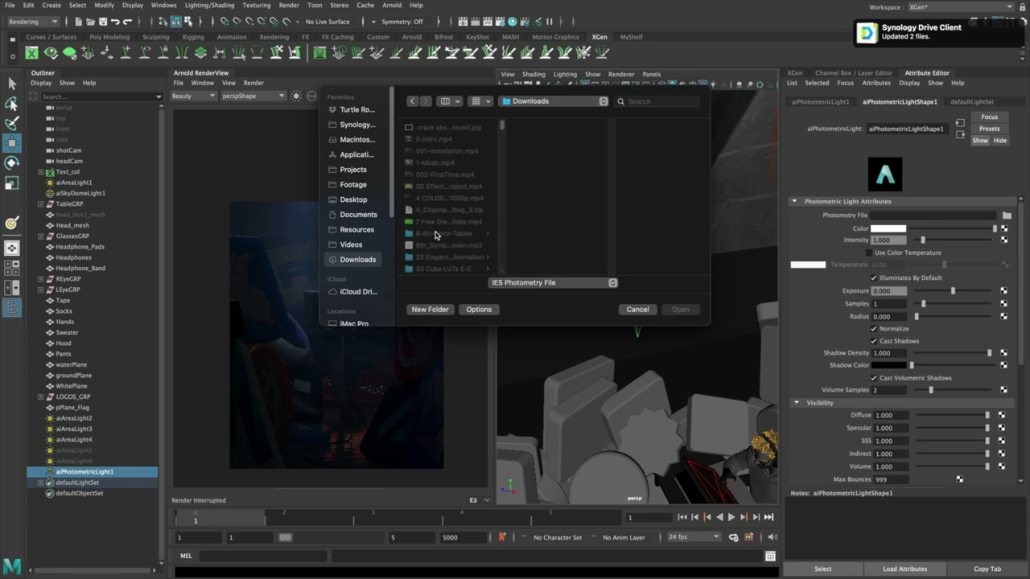
pyautogui.write('ies')
pyautogui.scroll(-5, 556, 165)
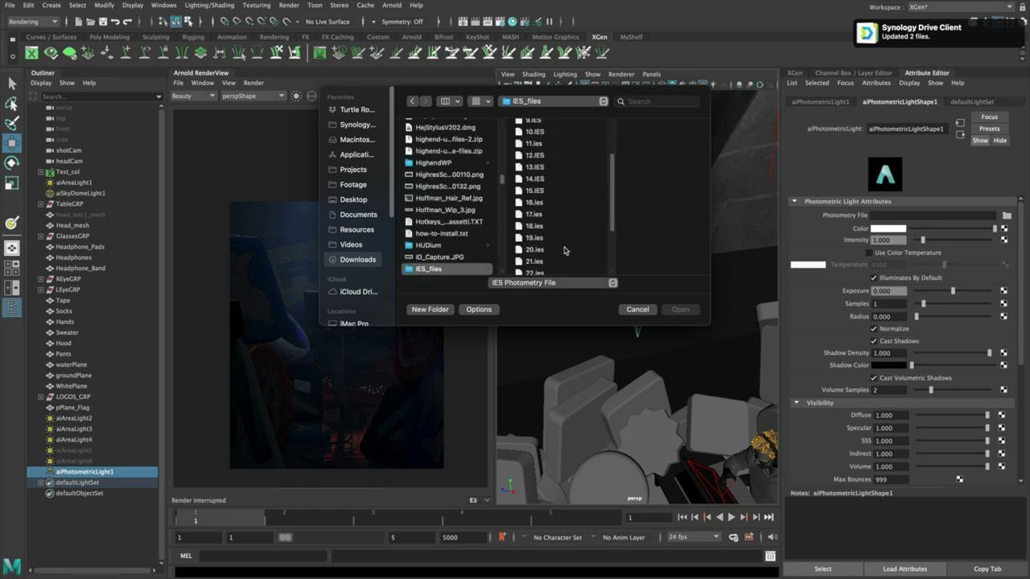
pyautogui.click(560, 259)
pyautogui.click(681, 309)
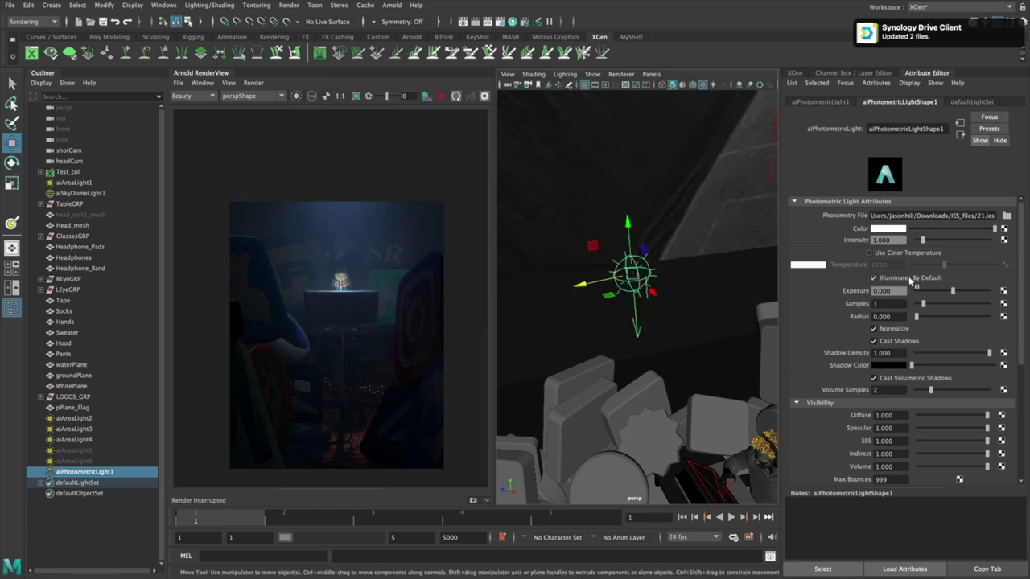
# Set the photometric light's exposure to 15 and update the Arnold render.
pyautogui.write('15')
pyautogui.press('Return')
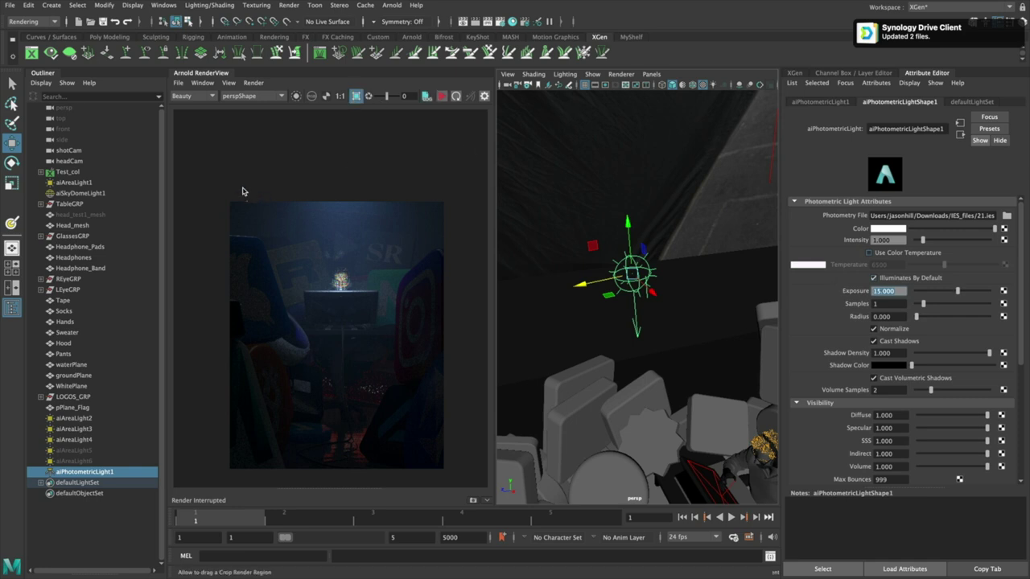
pyautogui.click(426, 98)
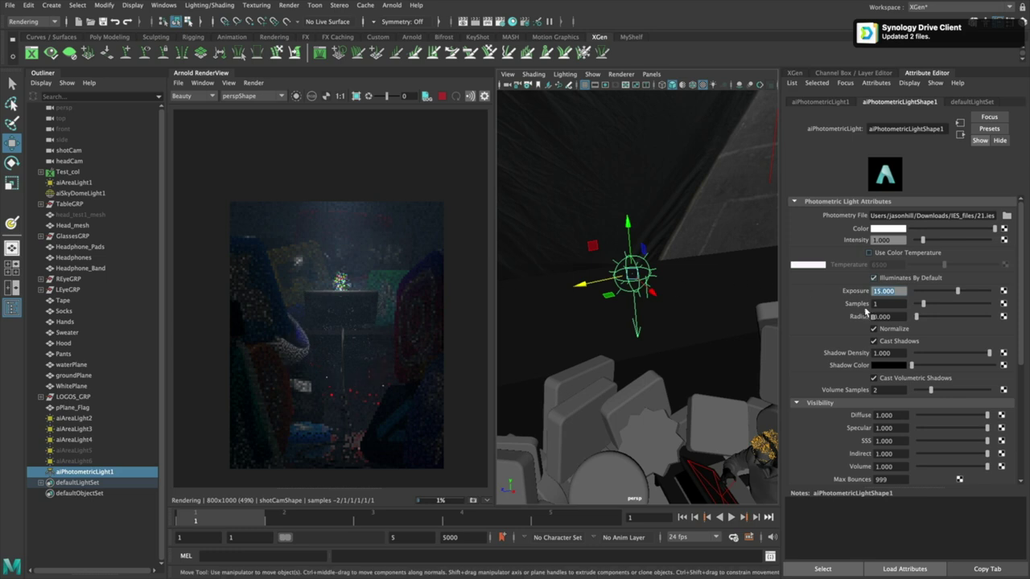
# Add a light filter to the photometric light and adjust the filter's settings.
pyautogui.scroll(-5, 910, 296)
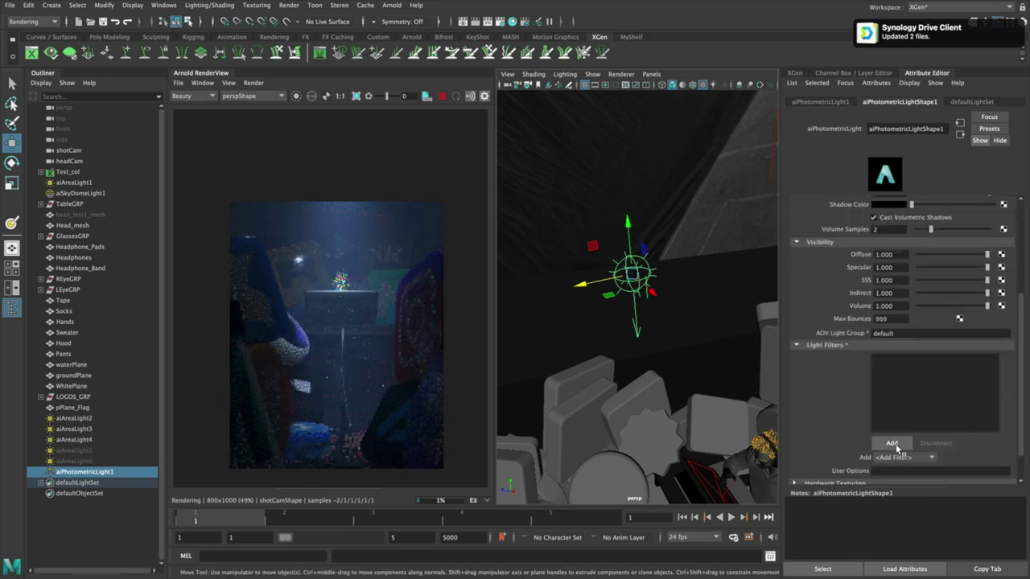
pyautogui.click(891, 444)
pyautogui.click(908, 494)
pyautogui.doubleClick(900, 360)
pyautogui.click(874, 248)
pyautogui.moveTo(916, 271); pyautogui.dragTo(991, 269)
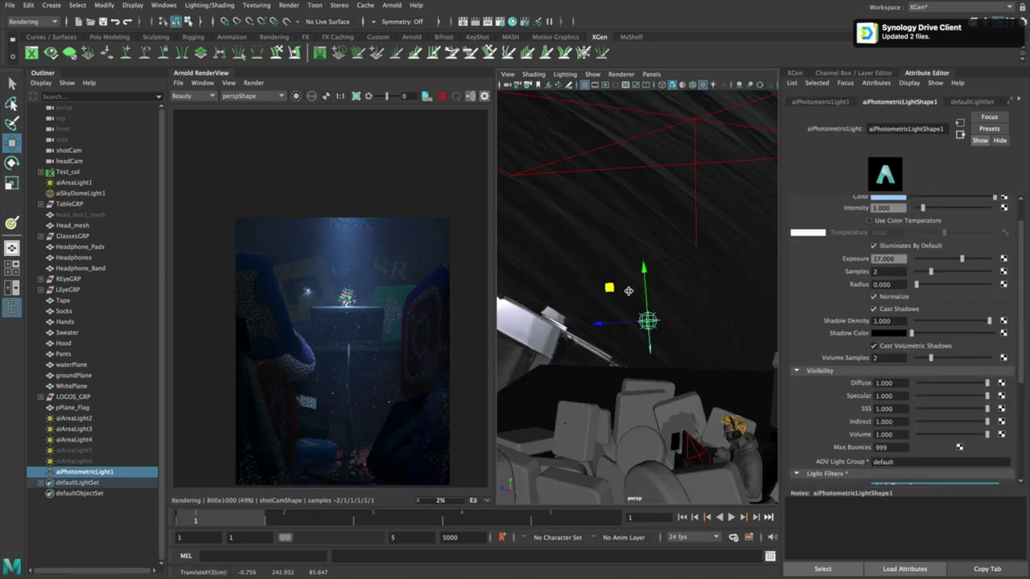
# Tilt the photometric light about 14 degrees around X and check its beam over the figure.
pyautogui.keyDown('alt'); pyautogui.moveTo(628, 291); pyautogui.dragTo(658, 279); pyautogui.keyUp('alt')
pyautogui.press('e')
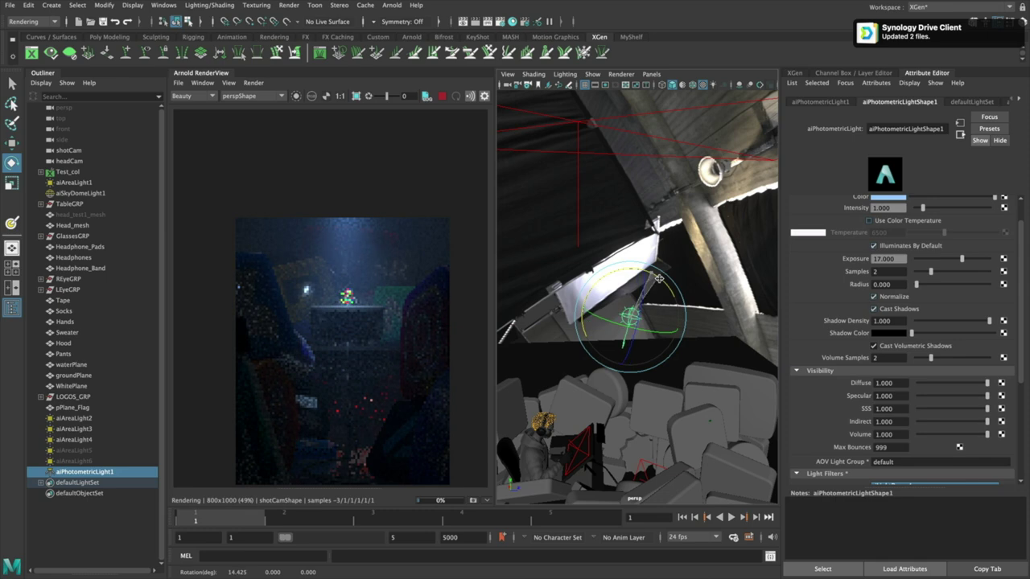
pyautogui.press('w')
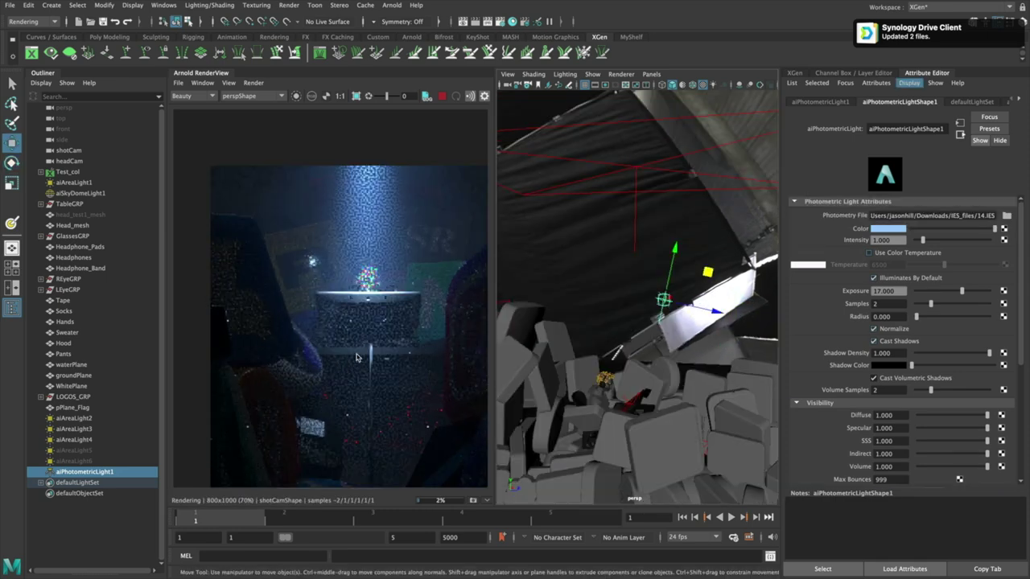
pyautogui.keyDown('alt'); pyautogui.moveTo(644, 338); pyautogui.dragTo(590, 387); pyautogui.keyUp('alt')
pyautogui.click(609, 275)
pyautogui.moveTo(609, 272); pyautogui.dragTo(600, 301, button='right')
pyautogui.click(601, 300)
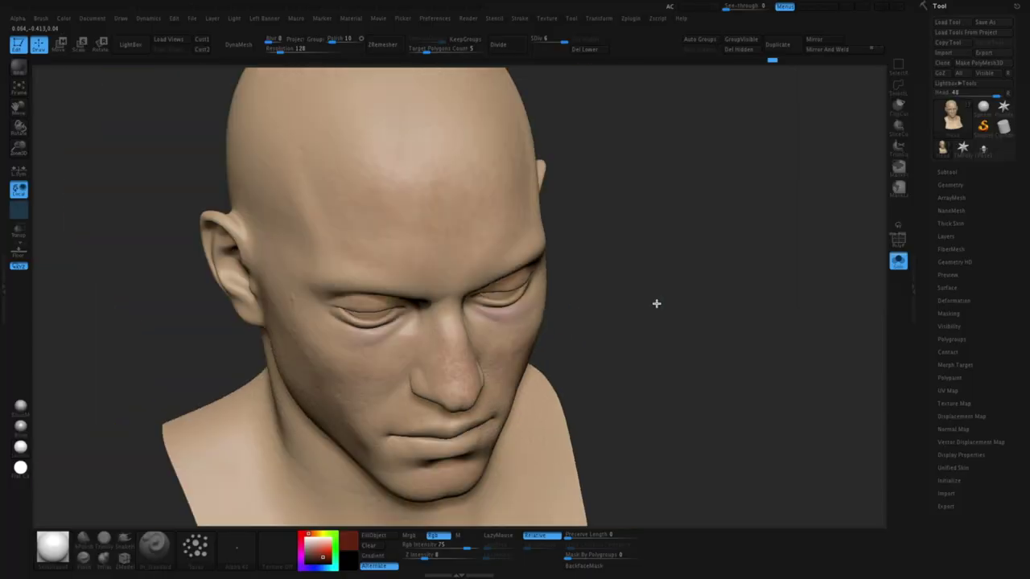
# Switch to ZBrush, pick a brown paint color and choose a speckled alpha for spraying the head's skin.
pyautogui.moveTo(656, 304)
pyautogui.mouseDown()
pyautogui.moveTo(663, 347)
pyautogui.moveTo(659, 314)
pyautogui.mouseUp()
pyautogui.moveTo(320, 557); pyautogui.dragTo(362, 531)
pyautogui.moveTo(557, 201); pyautogui.dragTo(573, 109)
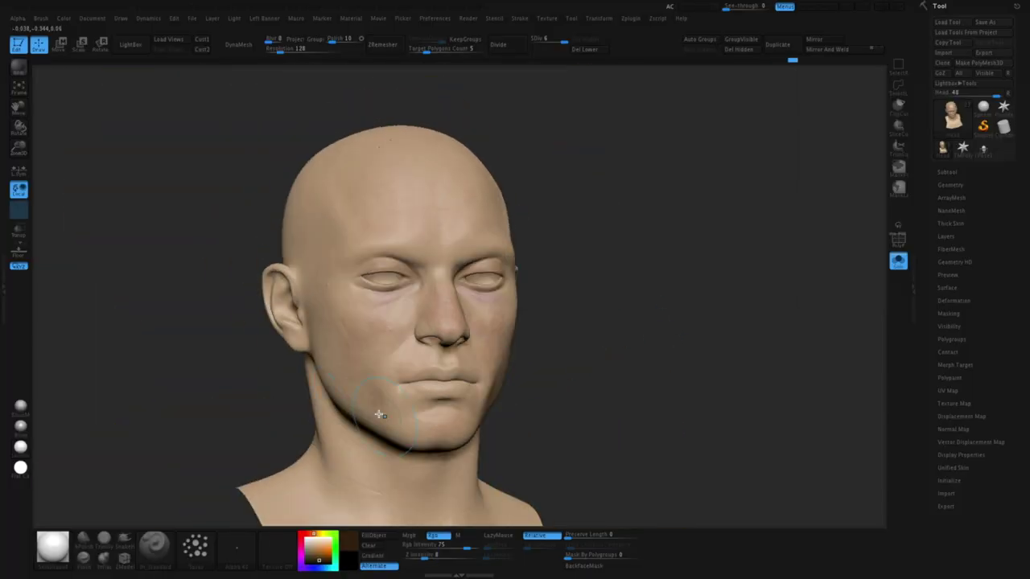
pyautogui.moveTo(563, 362); pyautogui.dragTo(515, 354, button='right')
pyautogui.keyDown('ctrl'); pyautogui.moveTo(515, 354); pyautogui.dragTo(491, 375, button='right'); pyautogui.keyUp('ctrl')
pyautogui.click(236, 548)
pyautogui.click(320, 380)
# Choose a dark red paint color and spray subtle skin tones around the neck and chest.
pyautogui.keyDown('alt'); pyautogui.moveTo(386, 450); pyautogui.dragTo(390, 378, button='right'); pyautogui.keyUp('alt')
pyautogui.moveTo(319, 553); pyautogui.dragTo(349, 511)
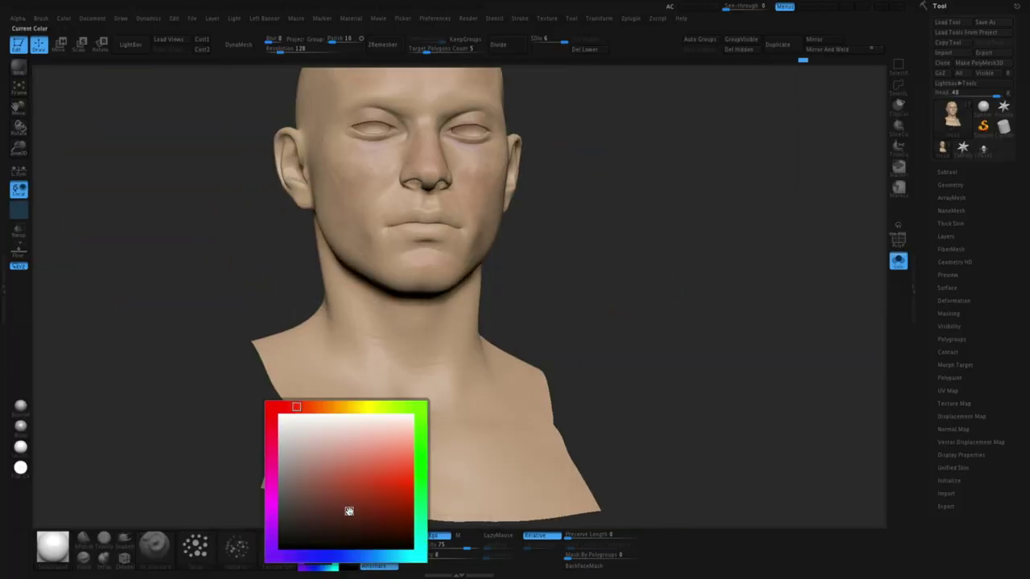
pyautogui.moveTo(410, 378); pyautogui.dragTo(382, 445, button='right')
pyautogui.moveTo(407, 387); pyautogui.dragTo(427, 326, button='right')
pyautogui.moveTo(527, 314); pyautogui.dragTo(351, 328, button='right')
pyautogui.moveTo(351, 326); pyautogui.dragTo(406, 462)
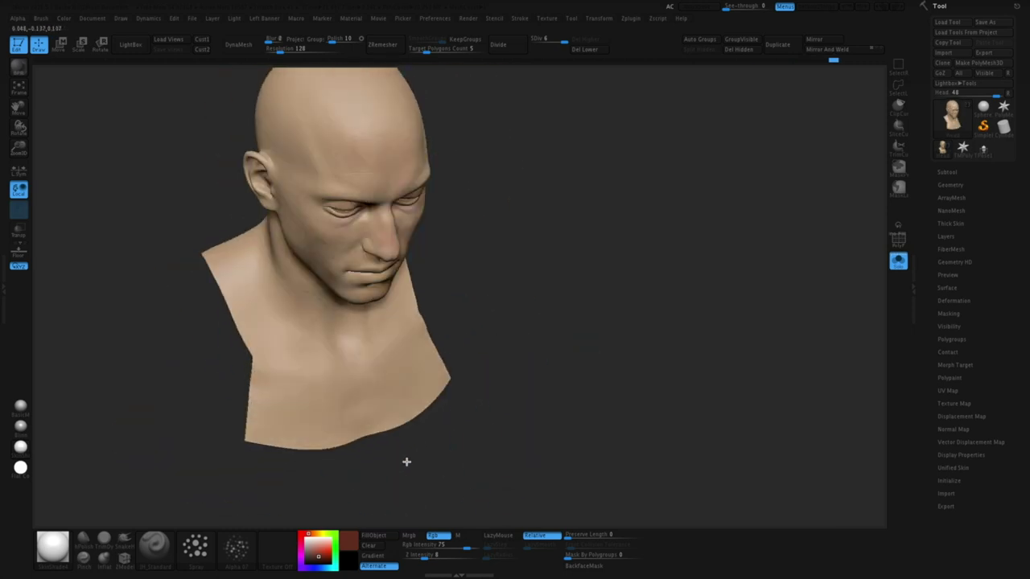
# Pick a pale cream color and paint lighter freehand patches on the upper chest.
pyautogui.moveTo(457, 316); pyautogui.dragTo(422, 314, button='right')
pyautogui.moveTo(319, 555); pyautogui.dragTo(361, 453)
pyautogui.click(349, 408)
pyautogui.moveTo(410, 387); pyautogui.dragTo(378, 426, button='right')
pyautogui.moveTo(427, 306); pyautogui.dragTo(447, 346, button='right')
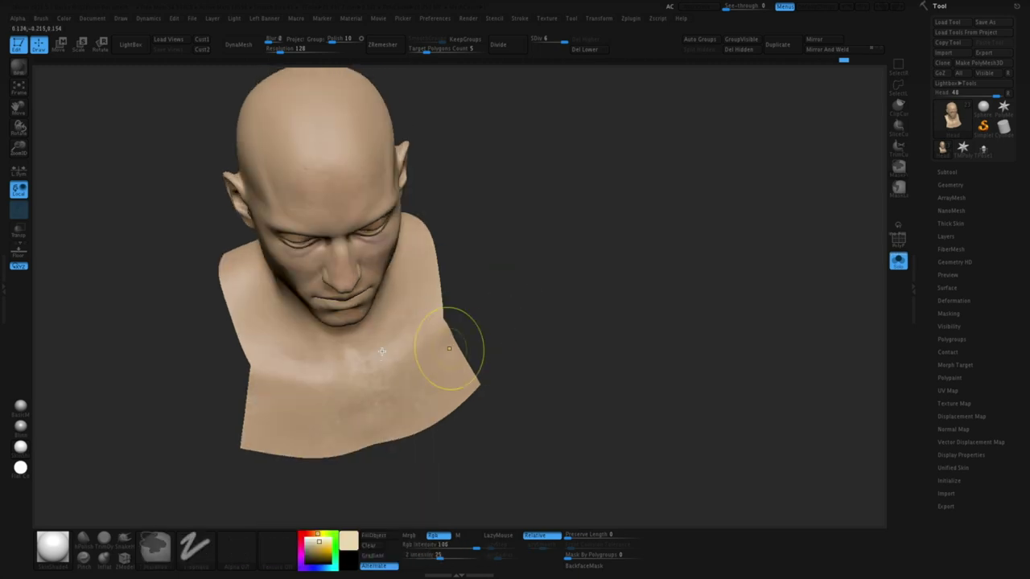
pyautogui.moveTo(394, 334); pyautogui.dragTo(652, 354)
# Choose a brown paint color and another alpha, then build up mottled skin blotches across the face.
pyautogui.click(352, 544)
pyautogui.click(346, 467)
pyautogui.click(235, 547)
pyautogui.click(318, 398)
pyautogui.moveTo(338, 337); pyautogui.dragTo(503, 157)
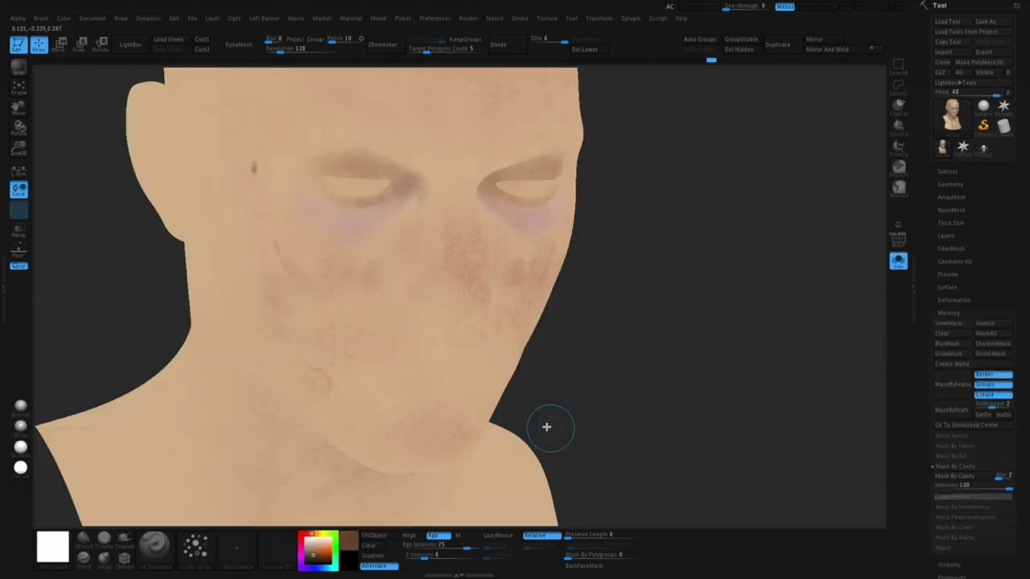
pyautogui.moveTo(547, 427); pyautogui.dragTo(516, 458)
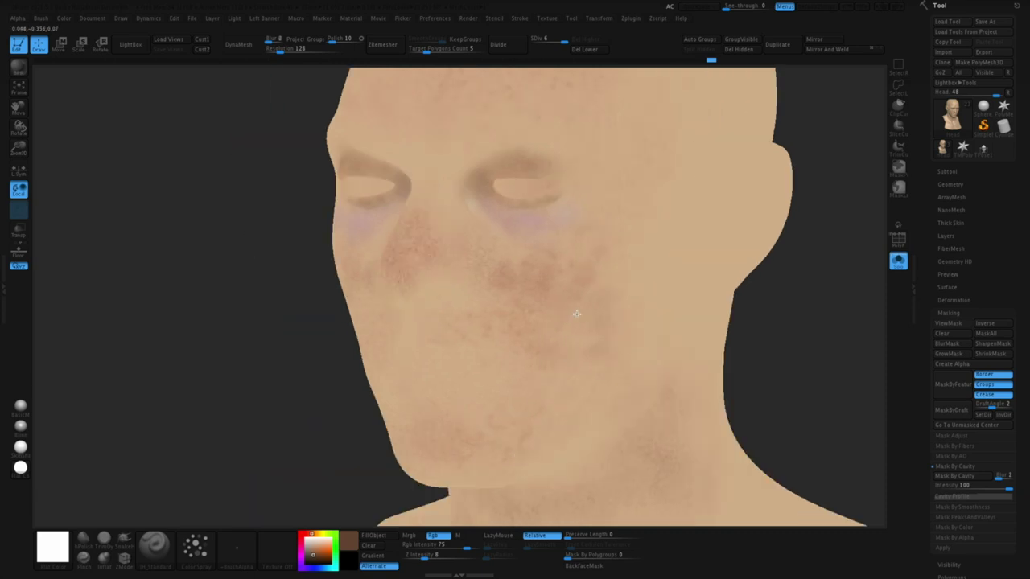
pyautogui.moveTo(644, 126); pyautogui.dragTo(600, 276)
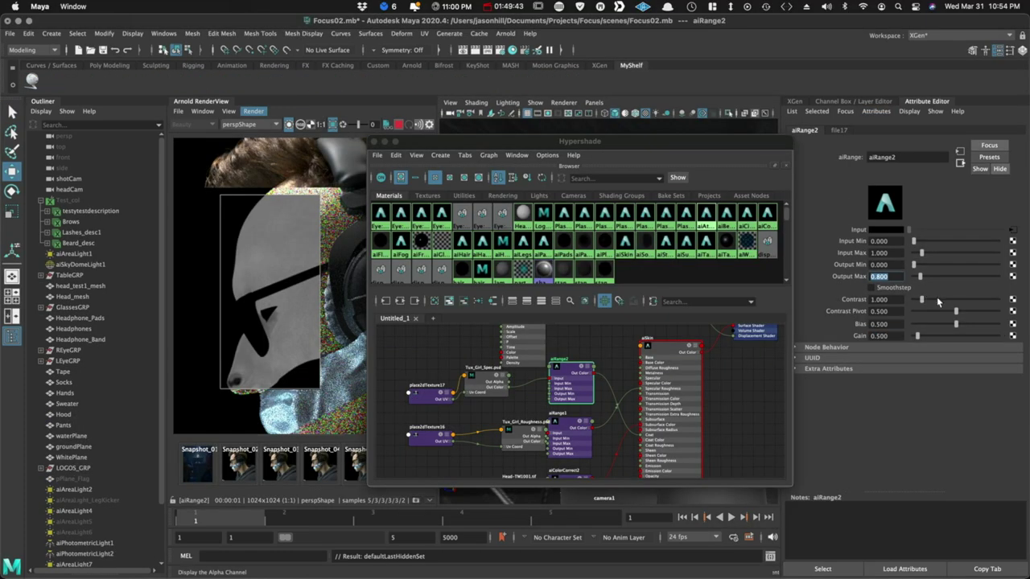
# Switch to Maya and set the contrast of the skin shader's aiRange2 node to 1.3.
pyautogui.moveTo(939, 300); pyautogui.dragTo(825, 299)
pyautogui.write('1.')
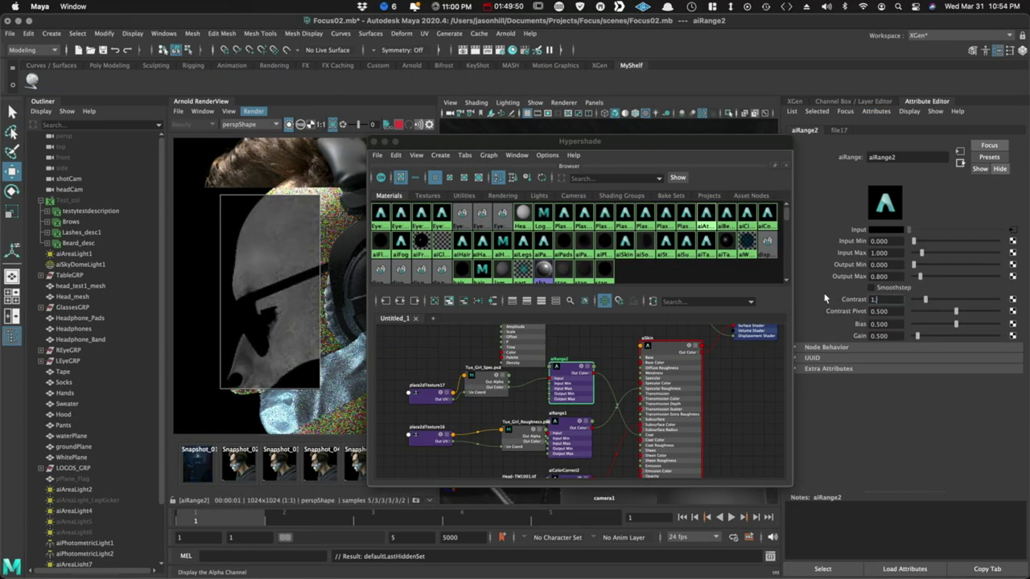
pyautogui.write('3')
pyautogui.press('Return')
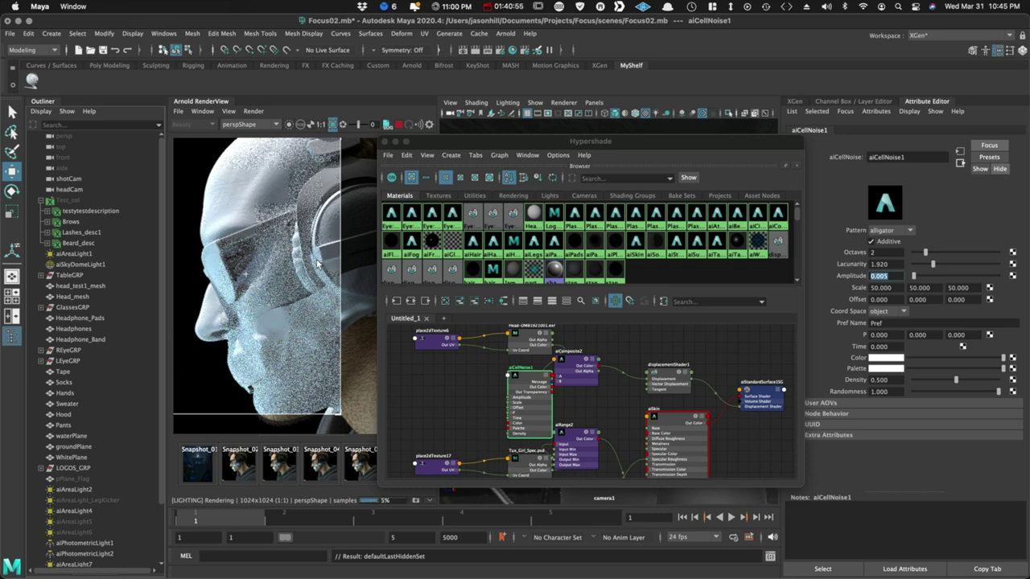
pyautogui.moveTo(316, 264); pyautogui.dragTo(326, 284, button='middle')
pyautogui.keyDown('alt'); pyautogui.moveTo(325, 283); pyautogui.dragTo(302, 289); pyautogui.keyUp('alt')
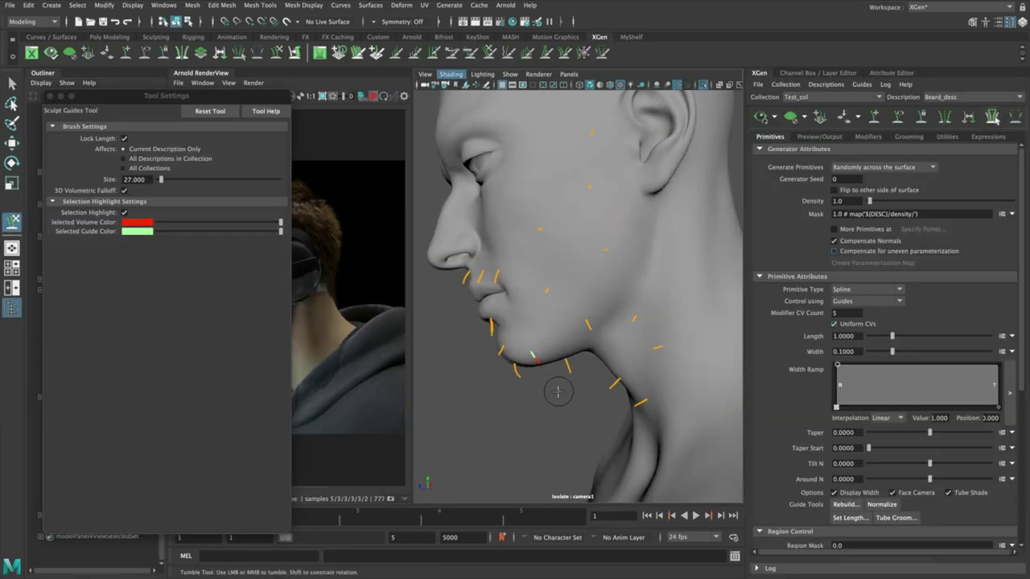
# Raise the 3D Paint Tool's opacity to its maximum for painting the Beard_desc density mask in black.
pyautogui.moveTo(552, 391)
pyautogui.keyDown('alt'); pyautogui.mouseDown()
pyautogui.moveTo(591, 410)
pyautogui.moveTo(506, 392)
pyautogui.moveTo(579, 350)
pyautogui.moveTo(701, 249)
pyautogui.moveTo(666, 337)
pyautogui.moveTo(625, 274)
pyautogui.moveTo(621, 203)
pyautogui.moveTo(593, 299)
pyautogui.moveTo(587, 229)
pyautogui.moveTo(579, 258)
pyautogui.mouseUp(); pyautogui.keyUp('alt')
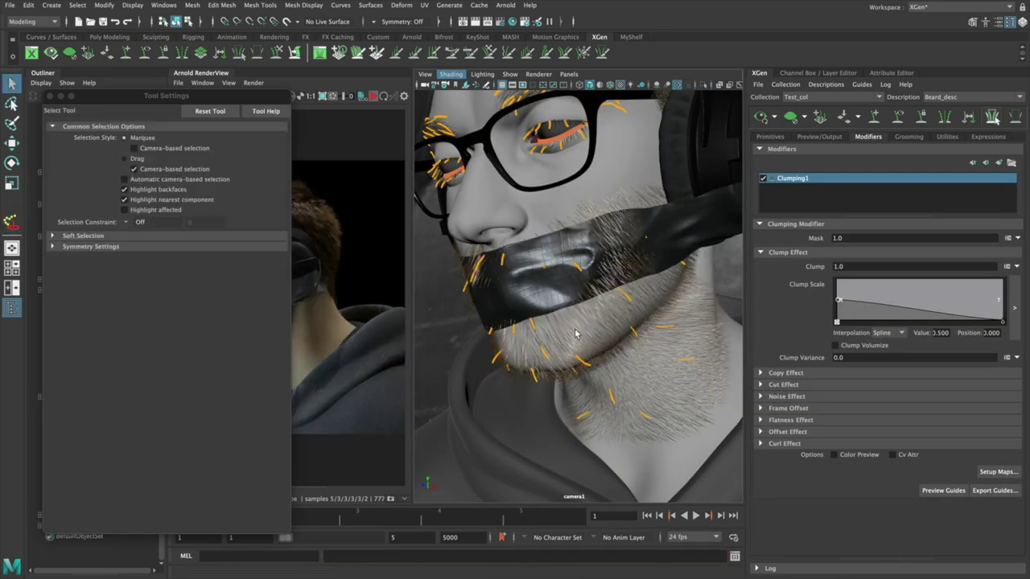
pyautogui.keyDown('alt'); pyautogui.moveTo(587, 346); pyautogui.dragTo(600, 369); pyautogui.keyUp('alt')
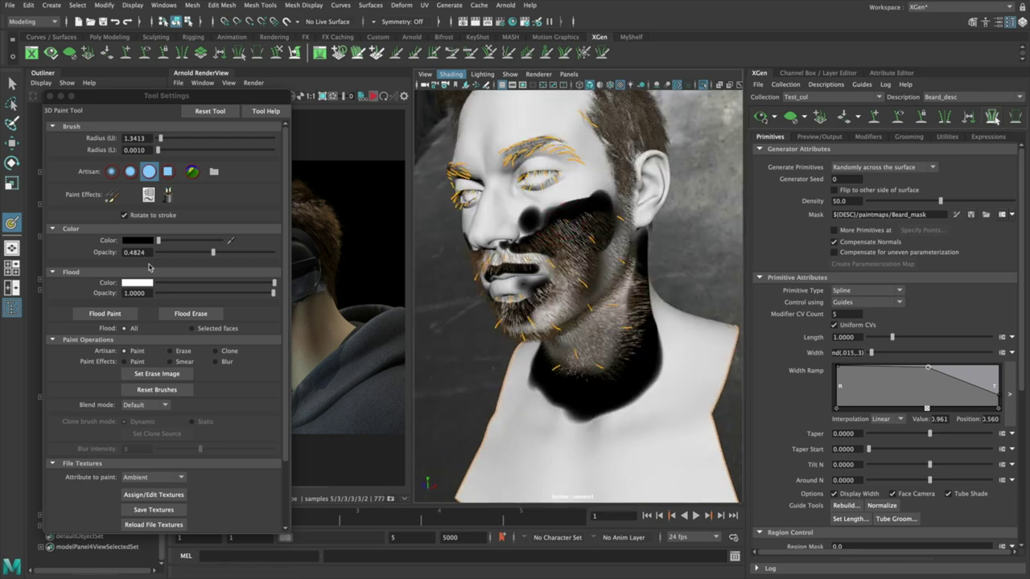
pyautogui.moveTo(212, 252); pyautogui.dragTo(276, 253)
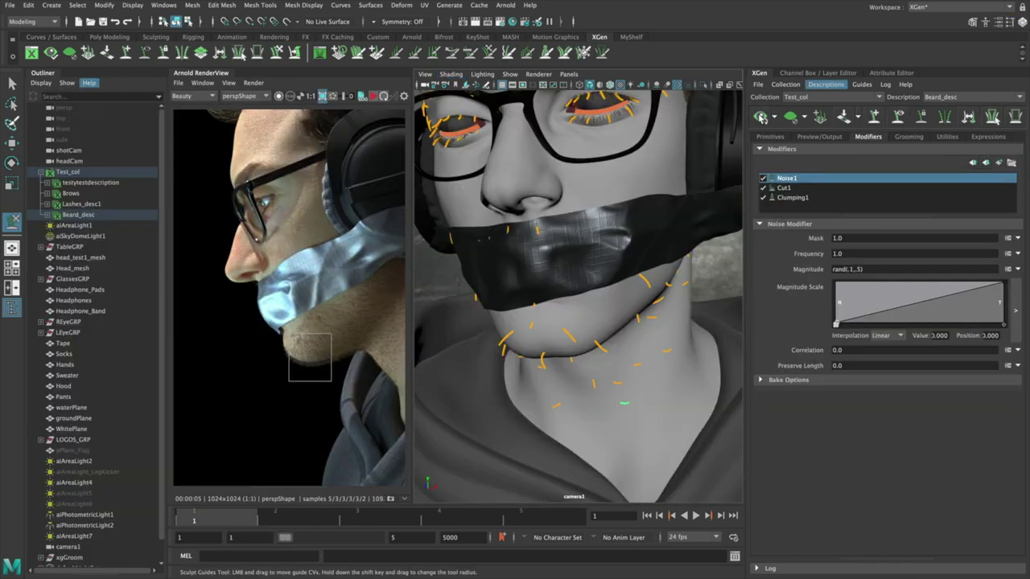
# Update the XGen preview of Beard_desc and check the stubble on the chin and neck.
pyautogui.click(762, 117)
pyautogui.press('q')
pyautogui.keyDown('alt'); pyautogui.moveTo(636, 338); pyautogui.dragTo(487, 351); pyautogui.keyUp('alt')
pyautogui.click(636, 367)
pyautogui.keyDown('alt'); pyautogui.moveTo(636, 367); pyautogui.dragTo(575, 354); pyautogui.keyUp('alt')
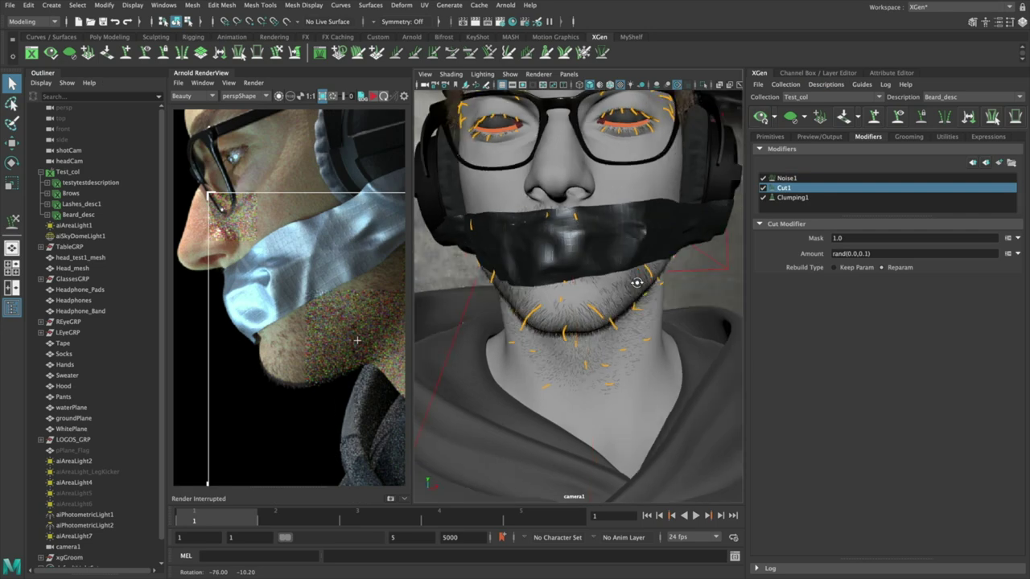
# Reactivate the guide sculpting tool and select the beard guide on the chin just below the tape.
pyautogui.keyDown('alt'); pyautogui.moveTo(573, 352); pyautogui.dragTo(616, 308); pyautogui.keyUp('alt')
pyautogui.press('y')
pyautogui.click(600, 290)
pyautogui.press('w')
pyautogui.press('e')
pyautogui.press('q')
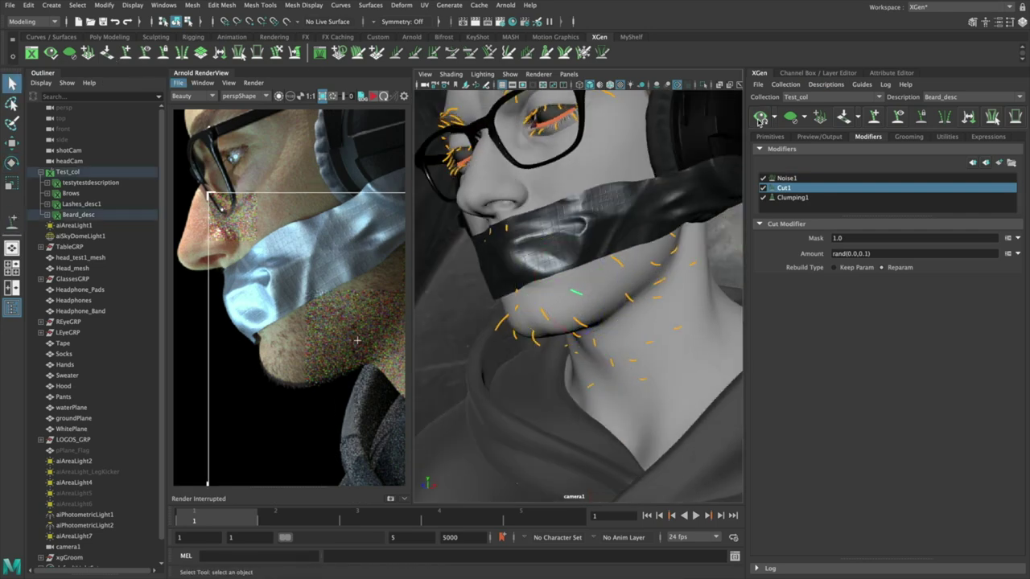
# Refresh the groom preview and examine from several angles how the Noise1 and Cut1 modifiers shape the Beard_desc stubble under the tape.
pyautogui.click(761, 120)
pyautogui.keyDown('alt'); pyautogui.moveTo(674, 354); pyautogui.dragTo(611, 368); pyautogui.keyUp('alt')
pyautogui.scroll(-4, 600, 358)
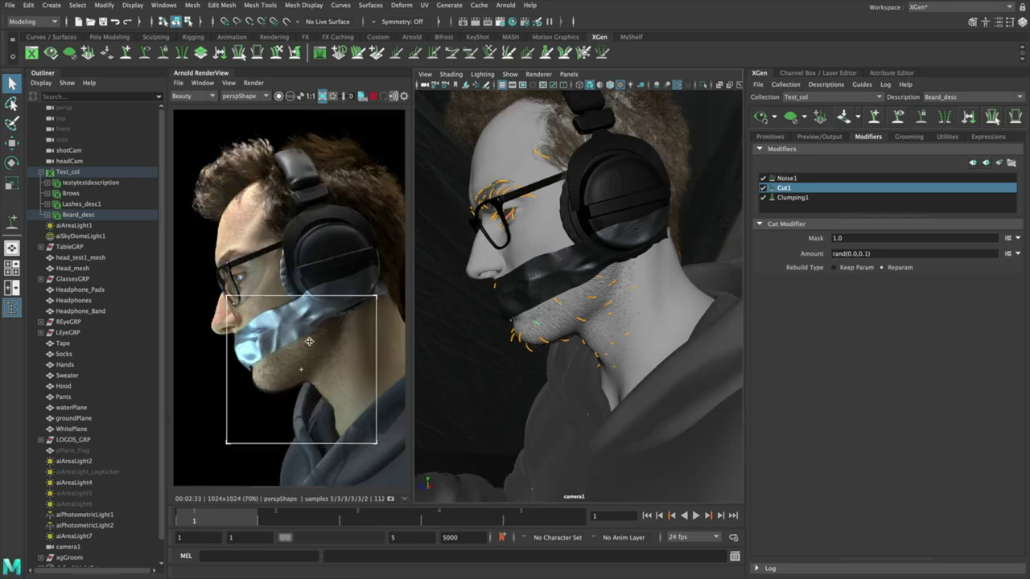
pyautogui.press('f')
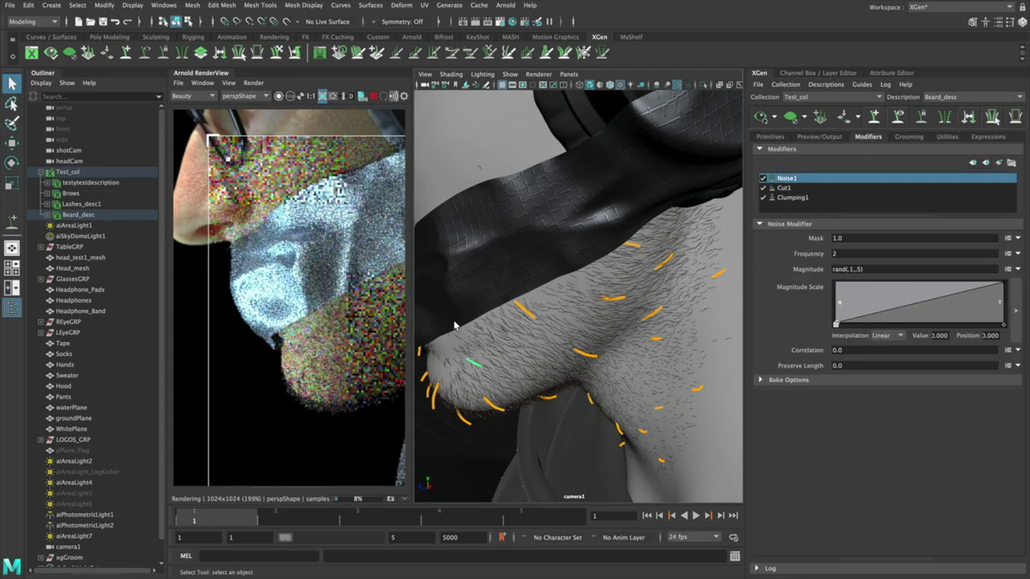
pyautogui.click(784, 188)
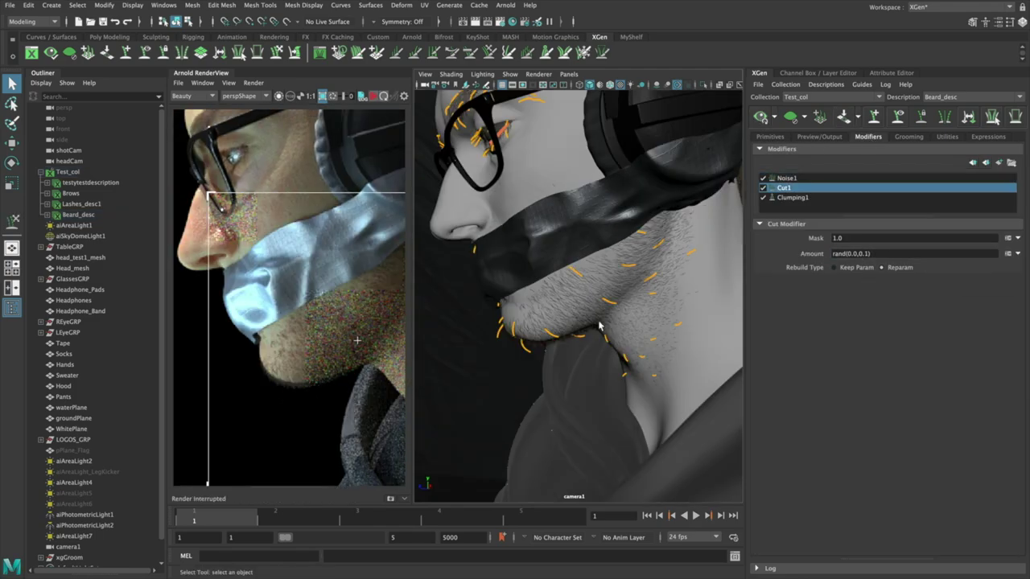
pyautogui.keyDown('alt'); pyautogui.moveTo(596, 322); pyautogui.dragTo(631, 325); pyautogui.keyUp('alt')
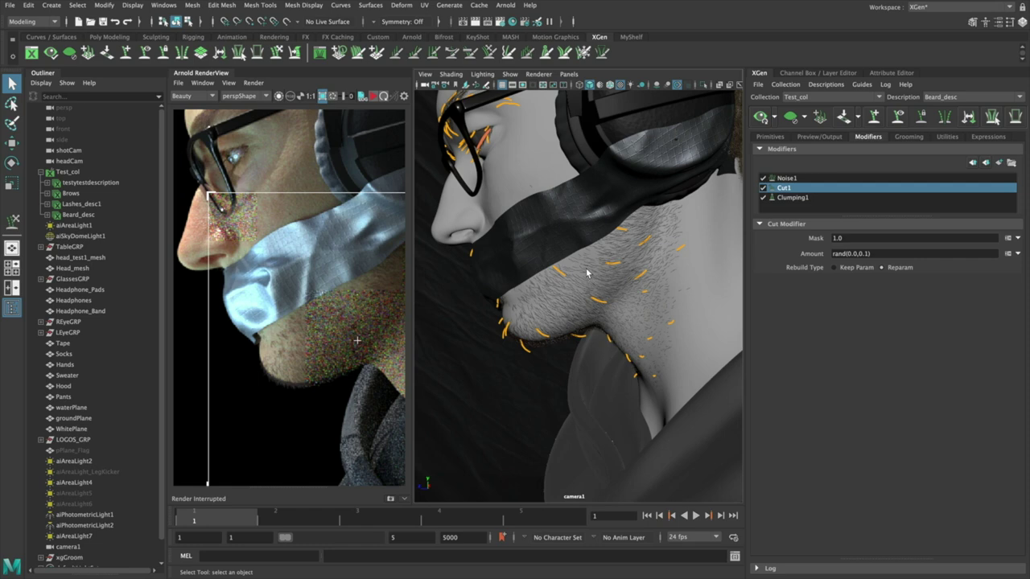
pyautogui.keyDown('alt'); pyautogui.moveTo(587, 273); pyautogui.dragTo(638, 273); pyautogui.keyUp('alt')
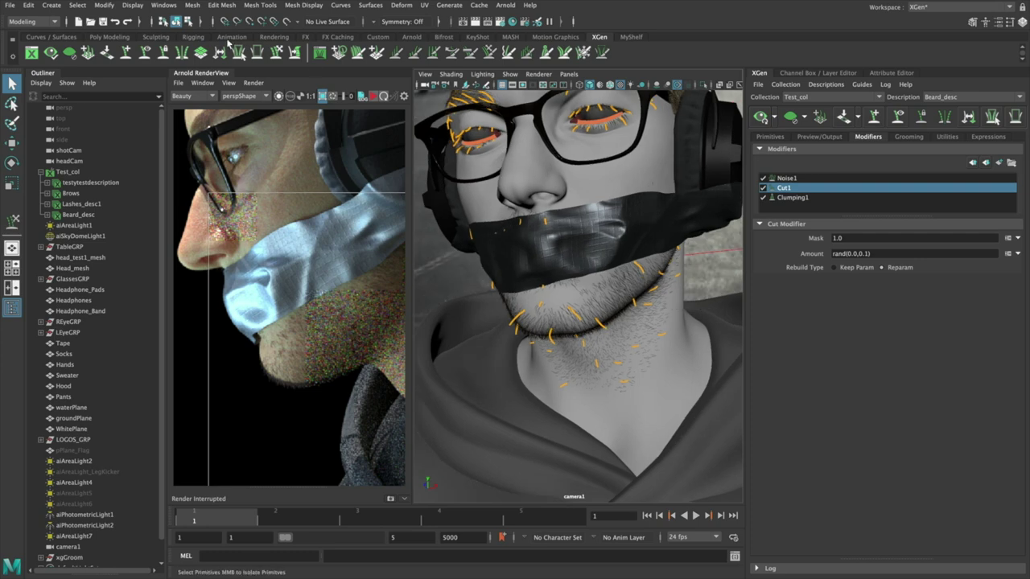
pyautogui.click(127, 53)
pyautogui.keyDown('alt'); pyautogui.moveTo(625, 328); pyautogui.dragTo(612, 322); pyautogui.keyUp('alt')
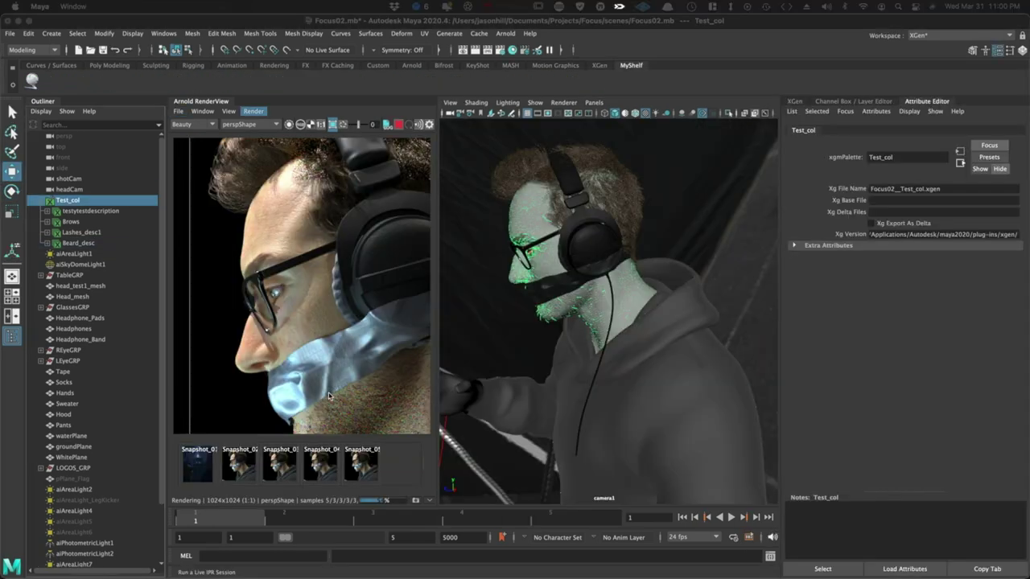
# Examine the head profile in the Arnold render at several zoom levels and widen the render view.
pyautogui.scroll(-3, 341, 356)
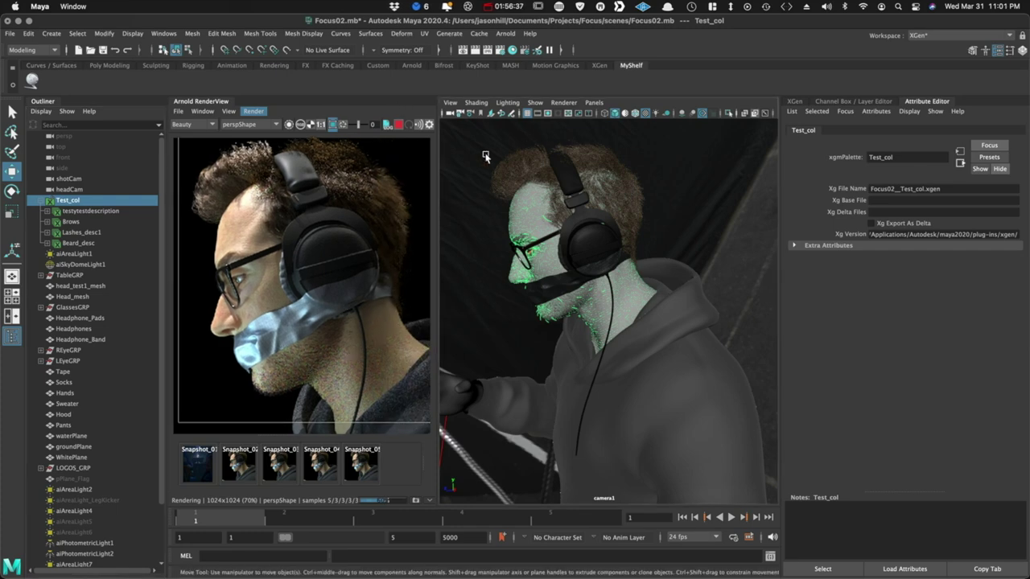
pyautogui.scroll(-2, 231, 254)
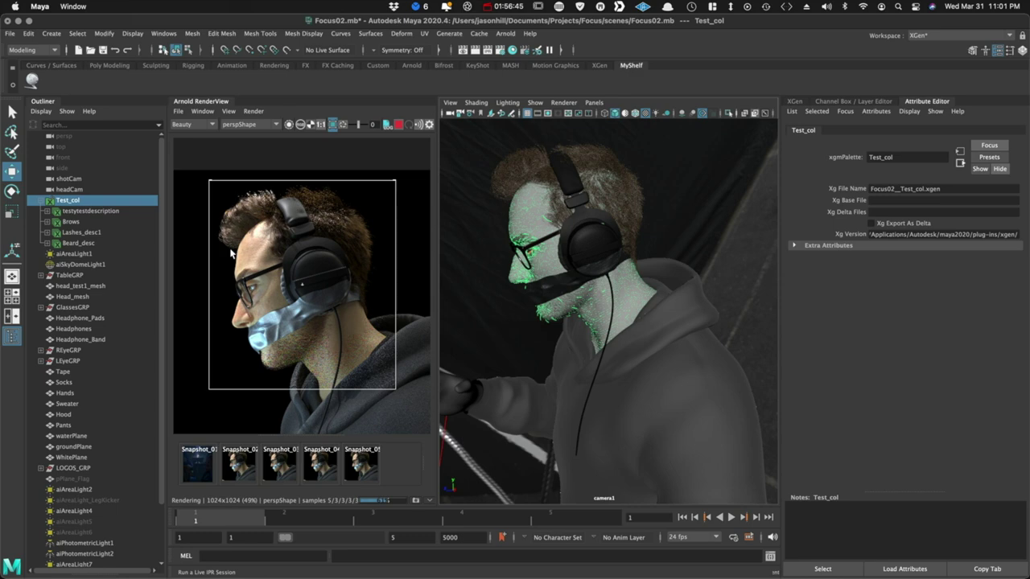
pyautogui.scroll(2, 236, 254)
pyautogui.moveTo(440, 265); pyautogui.dragTo(483, 269)
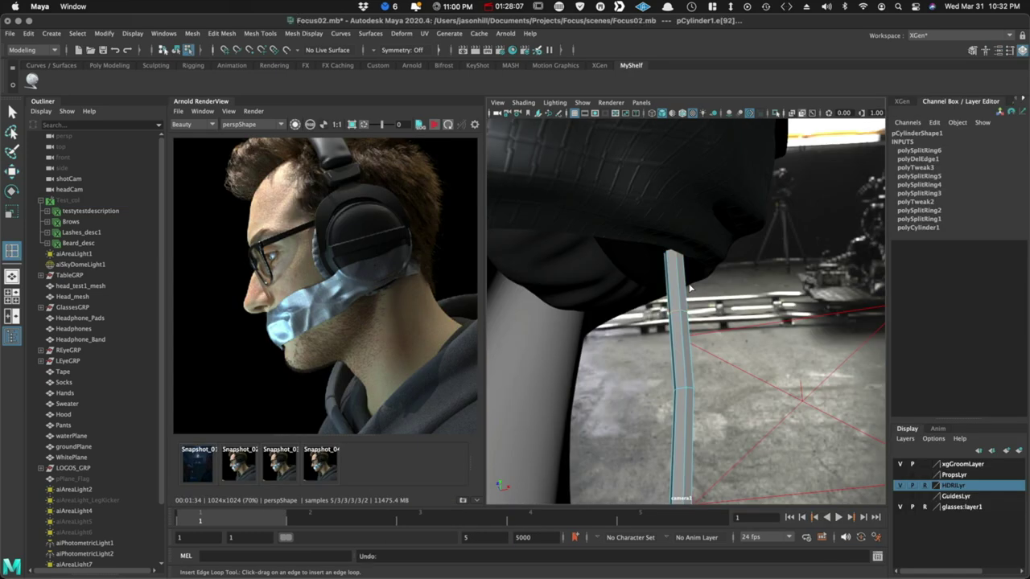
# Extrude the ring of faces at the headphone cable's upper end, just below the ear cup, with a local Z translation of 0.06.
pyautogui.keyDown('alt'); pyautogui.moveTo(611, 306); pyautogui.dragTo(678, 340); pyautogui.keyUp('alt')
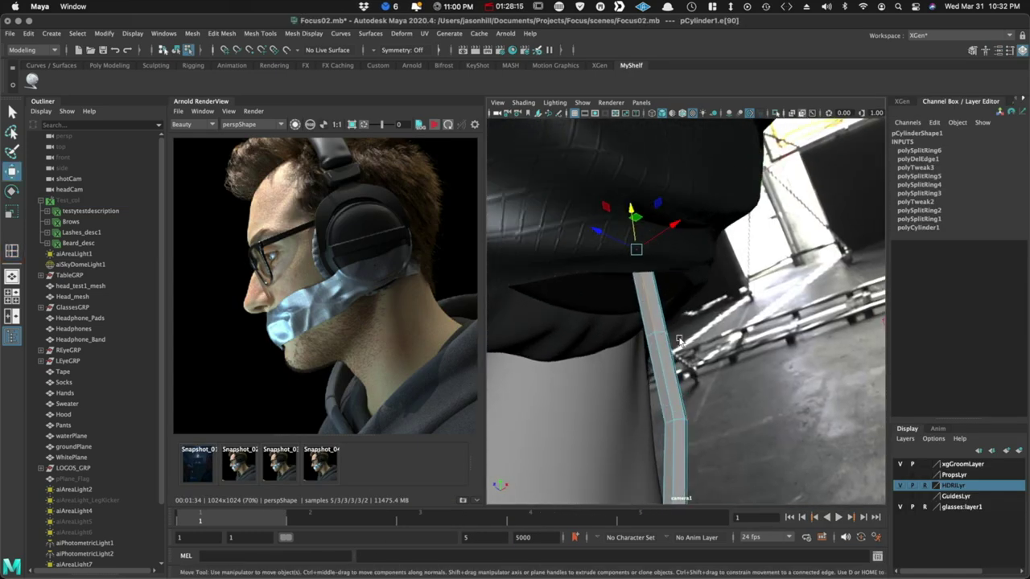
pyautogui.rightClick(654, 288)
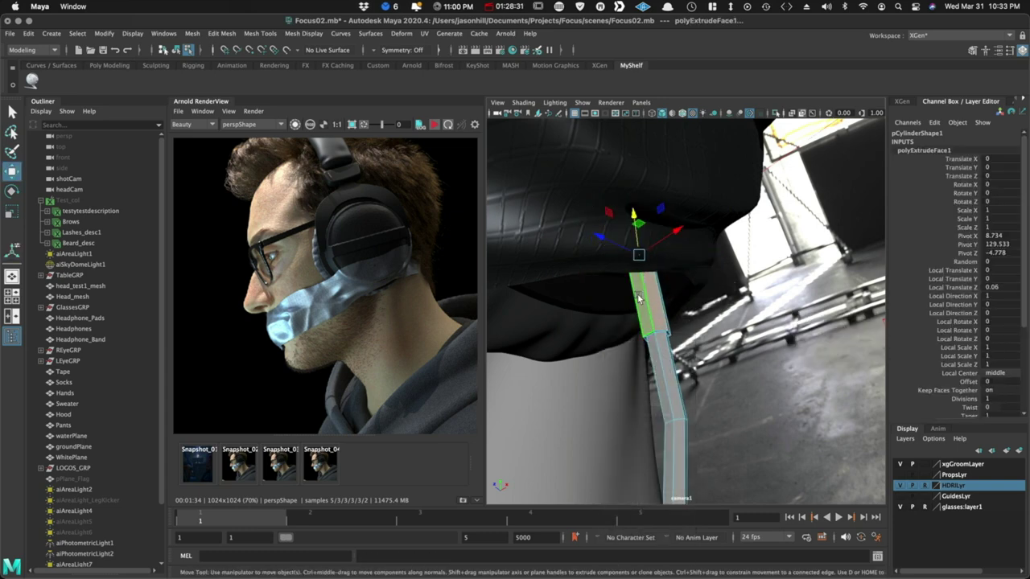
pyautogui.keyDown('shift'); pyautogui.moveTo(641, 283); pyautogui.dragTo(630, 318, button='right'); pyautogui.keyUp('shift')
# Select the vertices at the headphone cable's upper end, undo the last change and open the Rotate tool settings.
pyautogui.moveTo(625, 171); pyautogui.dragTo(713, 257)
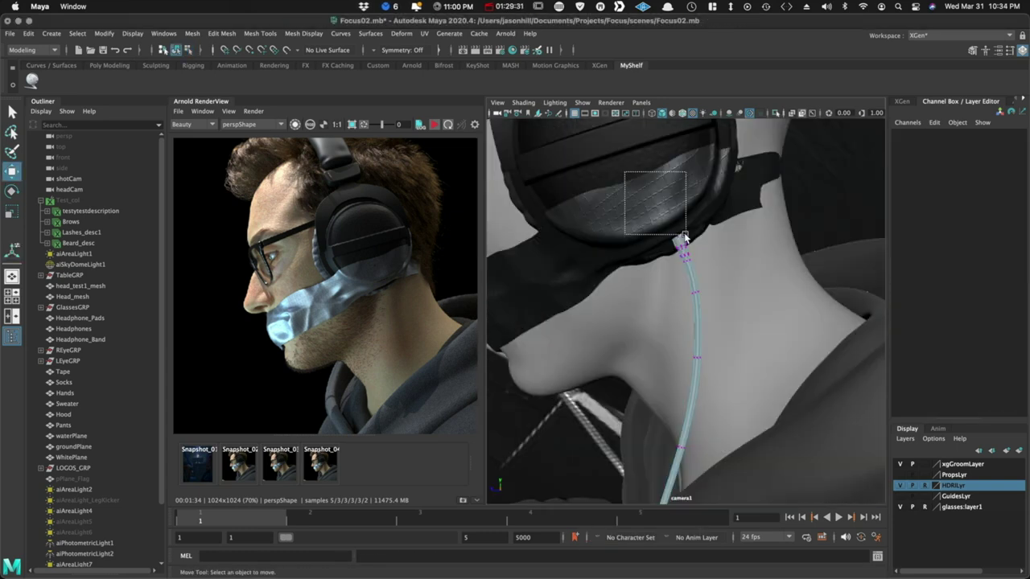
pyautogui.press('e')
pyautogui.press('super+z')
pyautogui.doubleClick(12, 192)
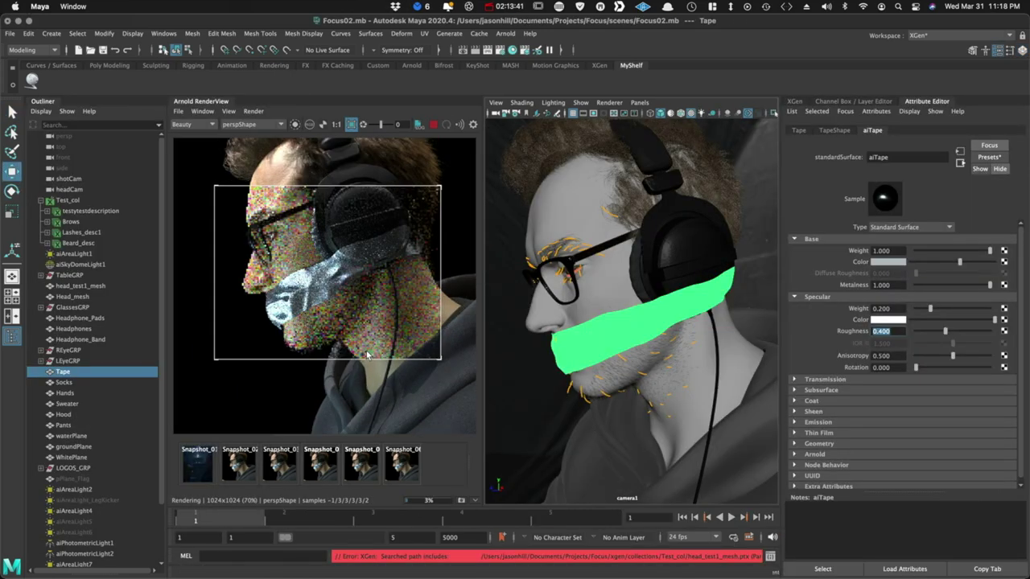
pyautogui.moveTo(367, 354); pyautogui.dragTo(370, 383, button='middle')
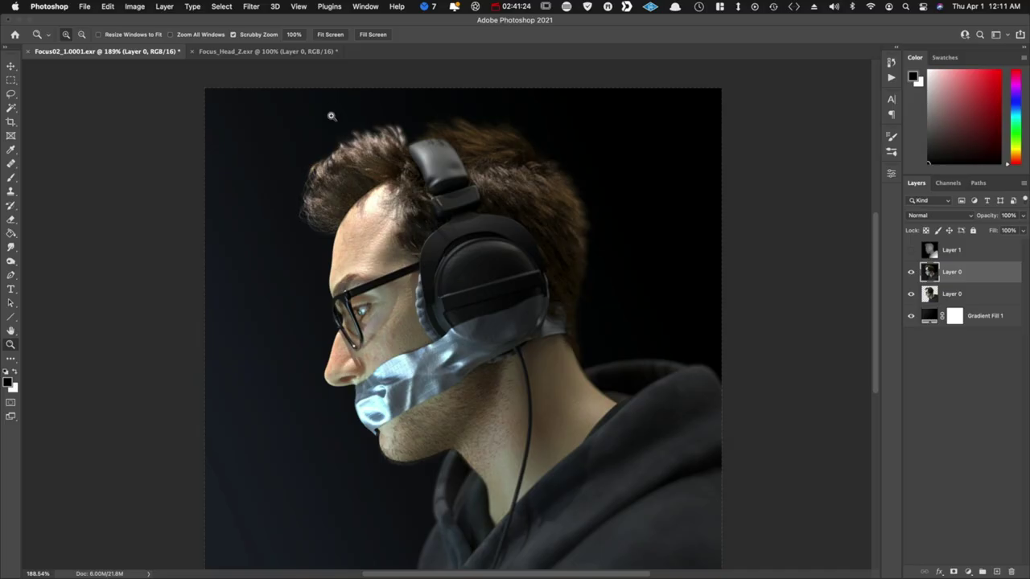
# Switch to Photoshop, open the Camera Raw Filter on the upper Layer 0 render and set Exposure to -0.05.
pyautogui.press('super+minus')
pyautogui.click(251, 6)
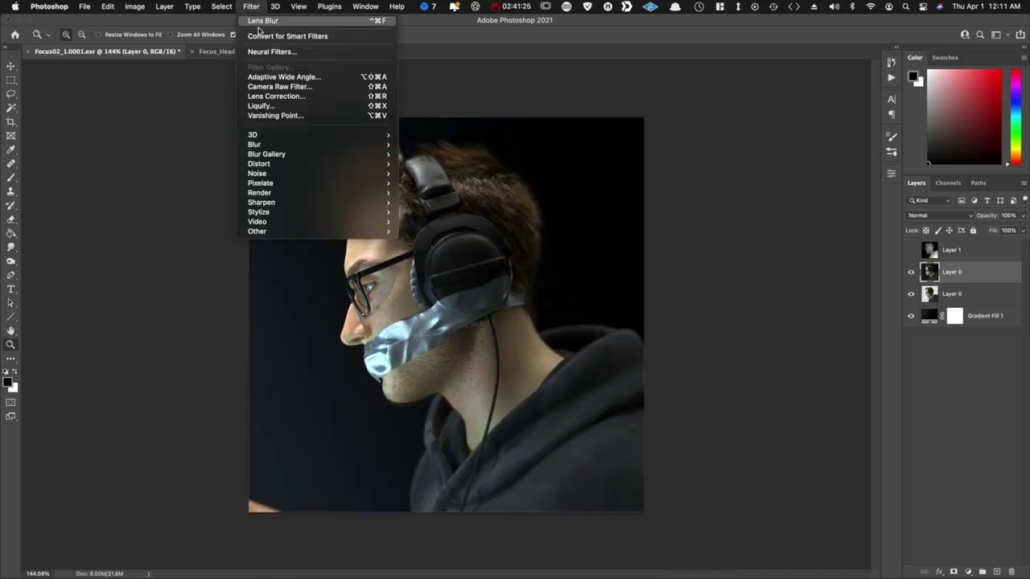
pyautogui.click(290, 85)
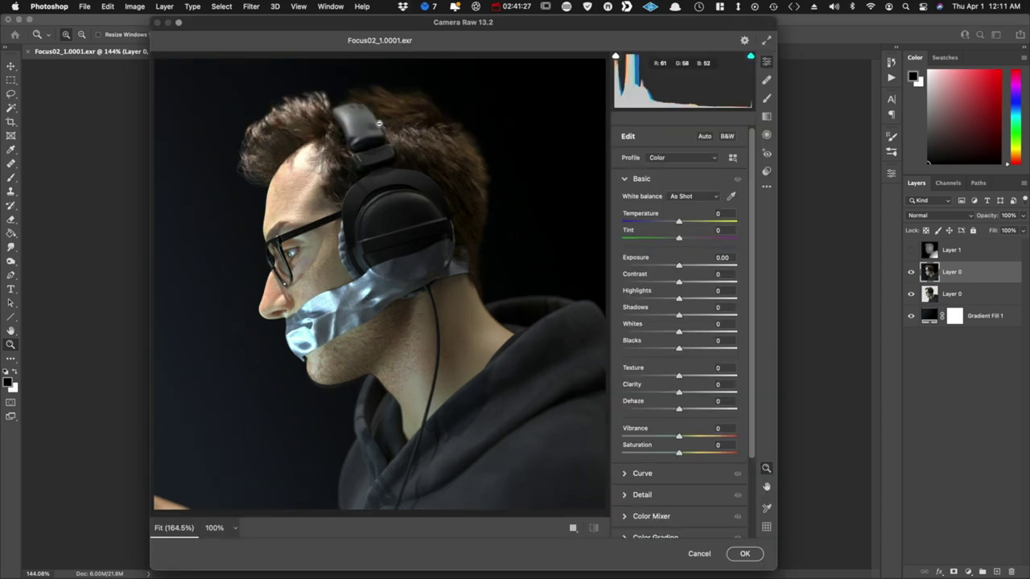
pyautogui.keyDown('alt'); pyautogui.click(495, 267); pyautogui.keyUp('alt')
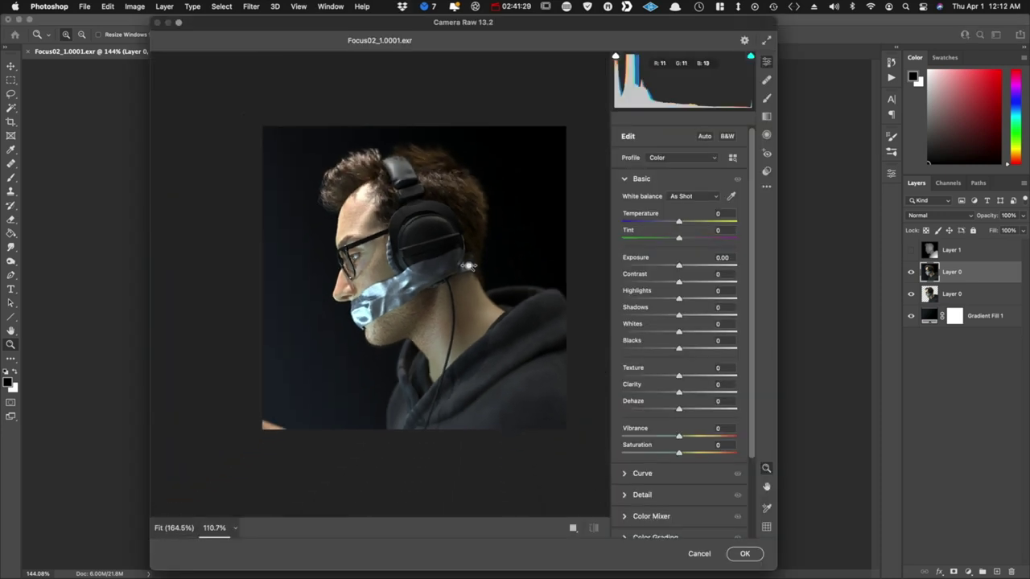
pyautogui.moveTo(680, 268); pyautogui.dragTo(678, 267)
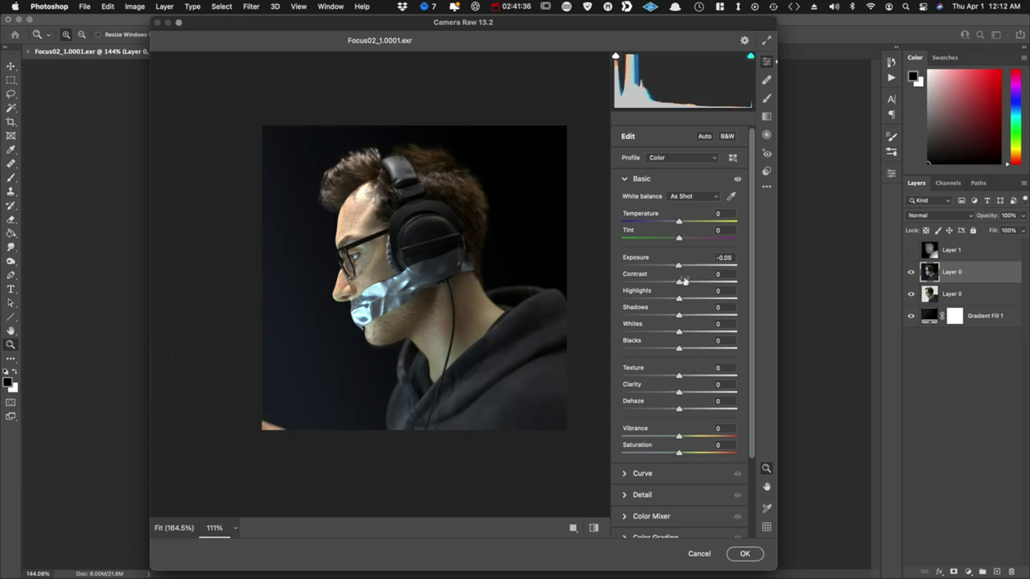
# Set the render's Contrast to +32, Texture to +4, Clarity to +12 and Dehaze to -8.
pyautogui.moveTo(679, 282); pyautogui.dragTo(698, 284)
pyautogui.moveTo(679, 412)
pyautogui.mouseDown()
pyautogui.moveTo(666, 411)
pyautogui.moveTo(674, 414)
pyautogui.mouseUp()
pyautogui.moveTo(681, 375)
pyautogui.mouseDown()
pyautogui.moveTo(733, 379)
pyautogui.moveTo(681, 376)
pyautogui.mouseUp()
pyautogui.moveTo(680, 393)
pyautogui.mouseDown()
pyautogui.moveTo(733, 393)
pyautogui.moveTo(677, 392)
pyautogui.mouseUp()
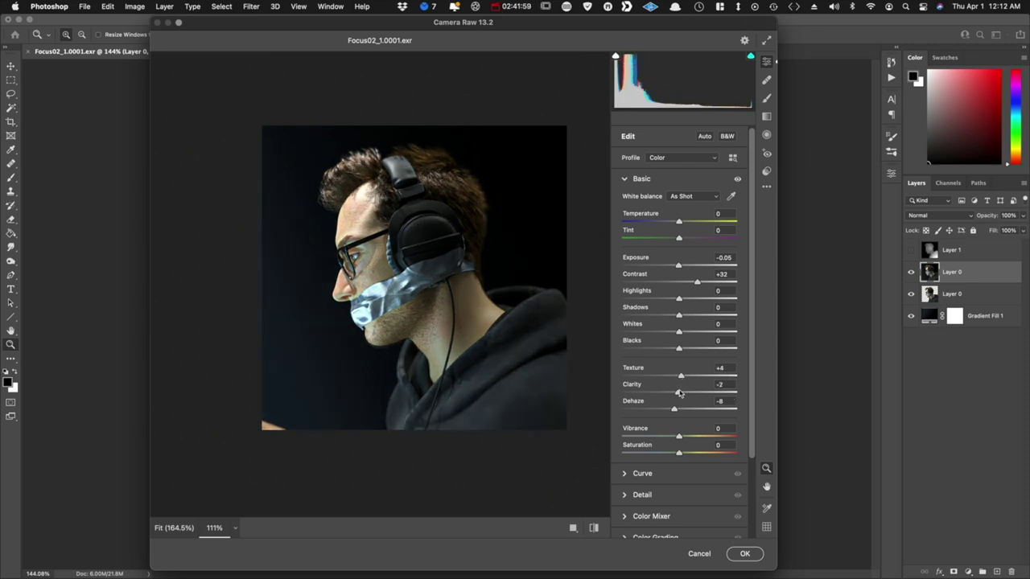
pyautogui.moveTo(680, 393); pyautogui.dragTo(702, 394)
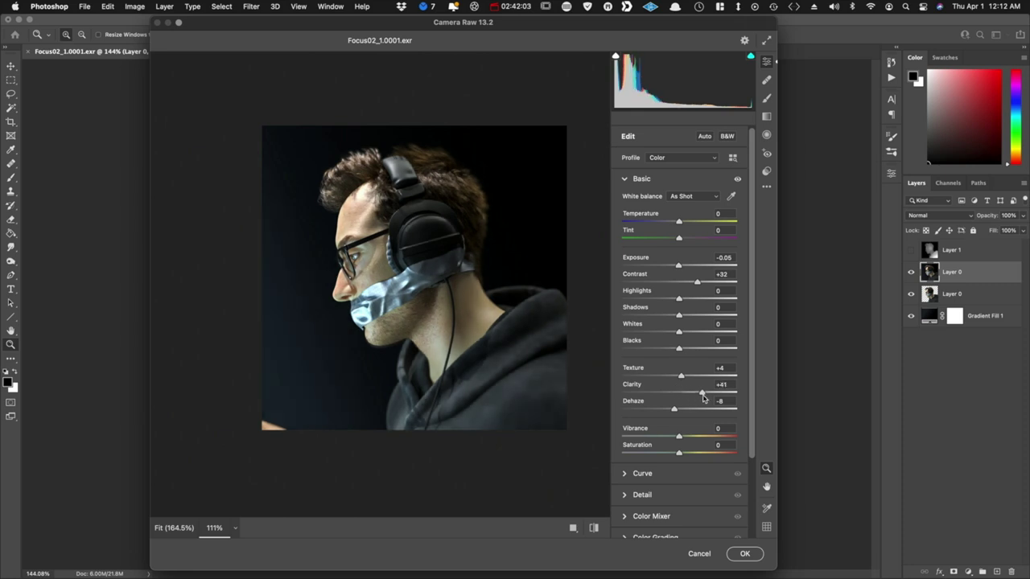
pyautogui.moveTo(696, 398); pyautogui.dragTo(686, 403)
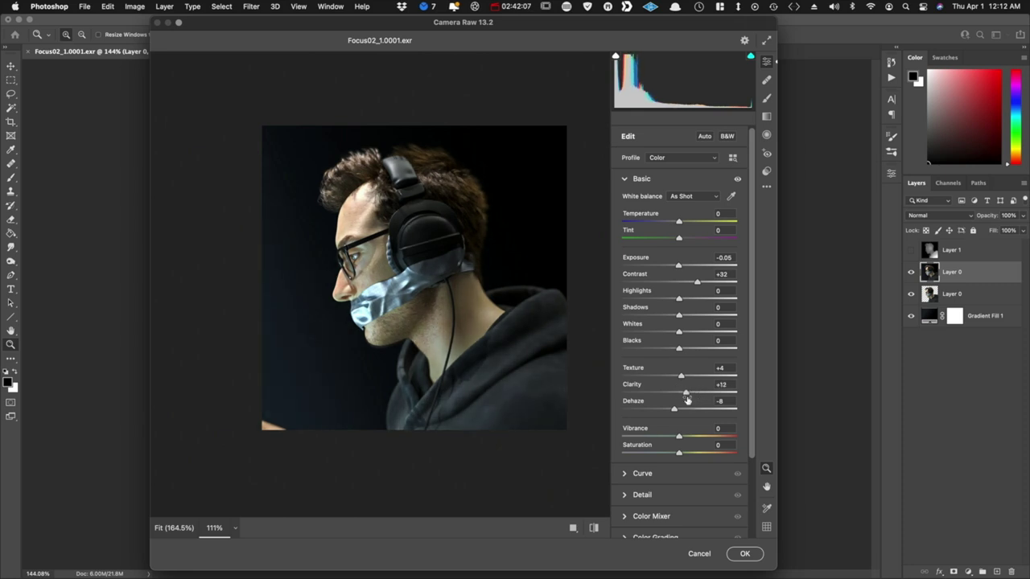
# Inspect the graded face up close and cool the white balance by setting Temperature to -3.
pyautogui.moveTo(365, 153); pyautogui.dragTo(383, 165)
pyautogui.scroll(-3, 434, 317)
pyautogui.keyDown('alt'); pyautogui.scroll(-5, 481, 298); pyautogui.keyUp('alt')
pyautogui.keyDown('alt'); pyautogui.scroll(5, 481, 297); pyautogui.keyUp('alt')
pyautogui.keyDown('alt'); pyautogui.scroll(-4, 495, 303); pyautogui.keyUp('alt')
pyautogui.scroll(3, 498, 305)
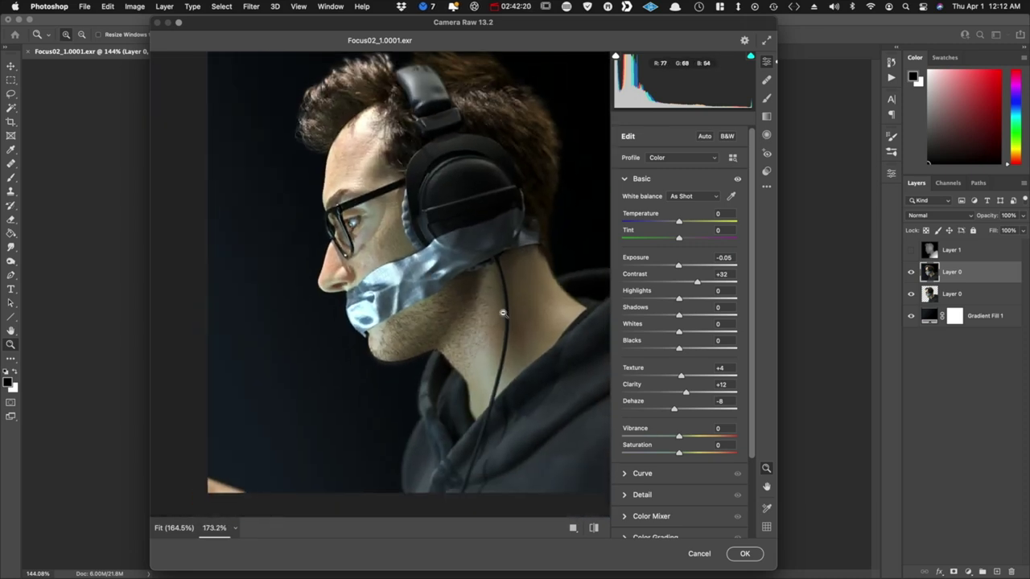
pyautogui.moveTo(674, 222); pyautogui.dragTo(675, 224)
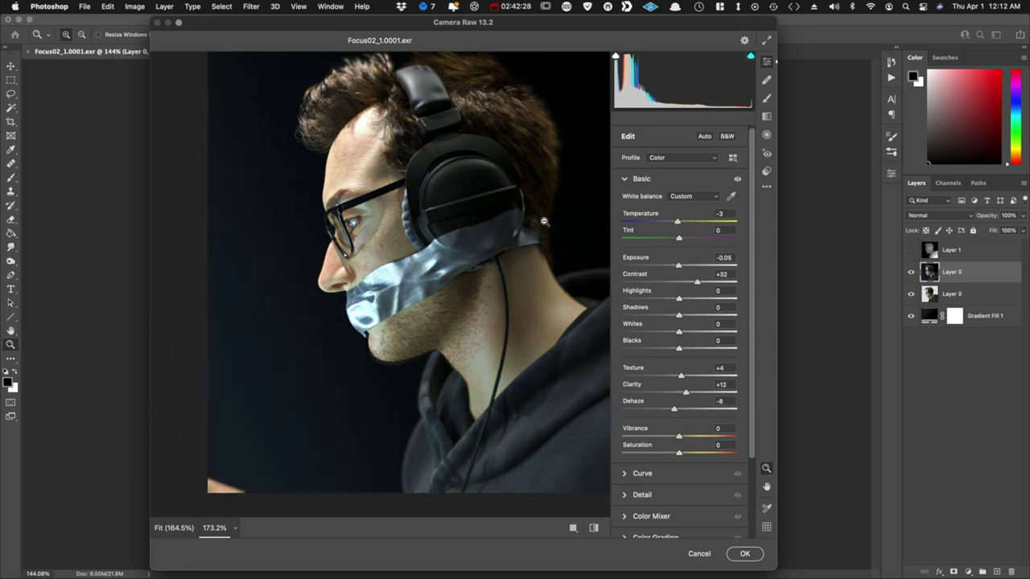
# Adjust the tonal range with Highlights at -9, Shadows at -18 and Blacks at +10.
pyautogui.scroll(-3, 544, 223)
pyautogui.moveTo(679, 299); pyautogui.dragTo(666, 316)
pyautogui.moveTo(679, 351); pyautogui.dragTo(687, 351)
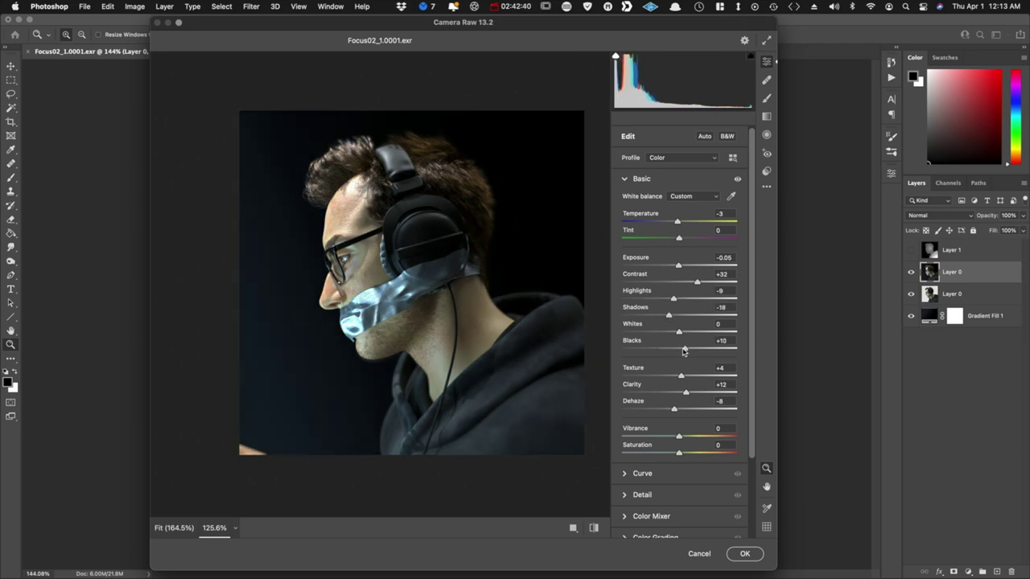
# Add a Vignetting of -7 and a Grain of 12 to the render as Camera Raw effects.
pyautogui.scroll(-2, 686, 354)
pyautogui.click(624, 506)
pyautogui.moveTo(679, 376); pyautogui.dragTo(636, 356)
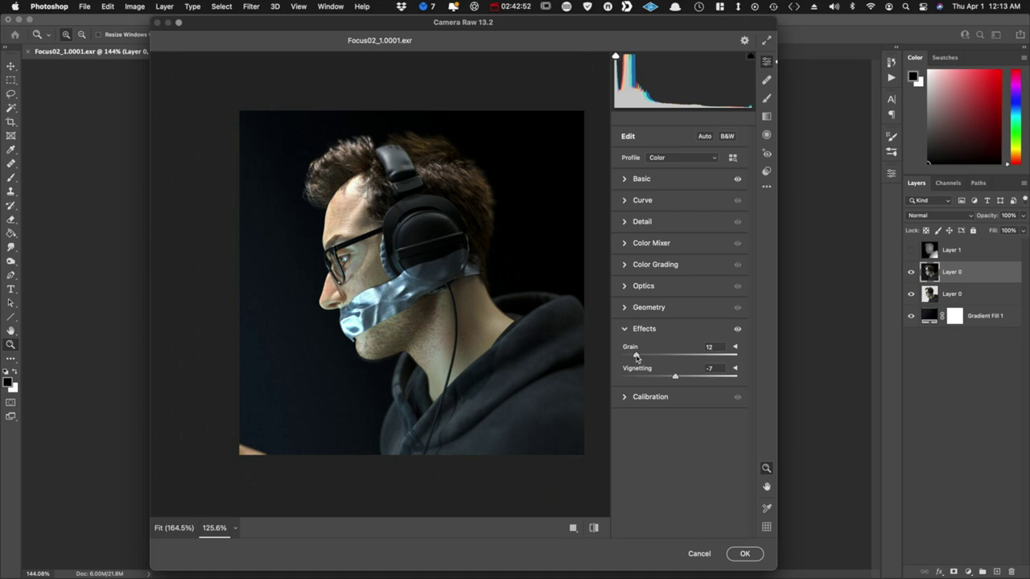
pyautogui.click(642, 187)
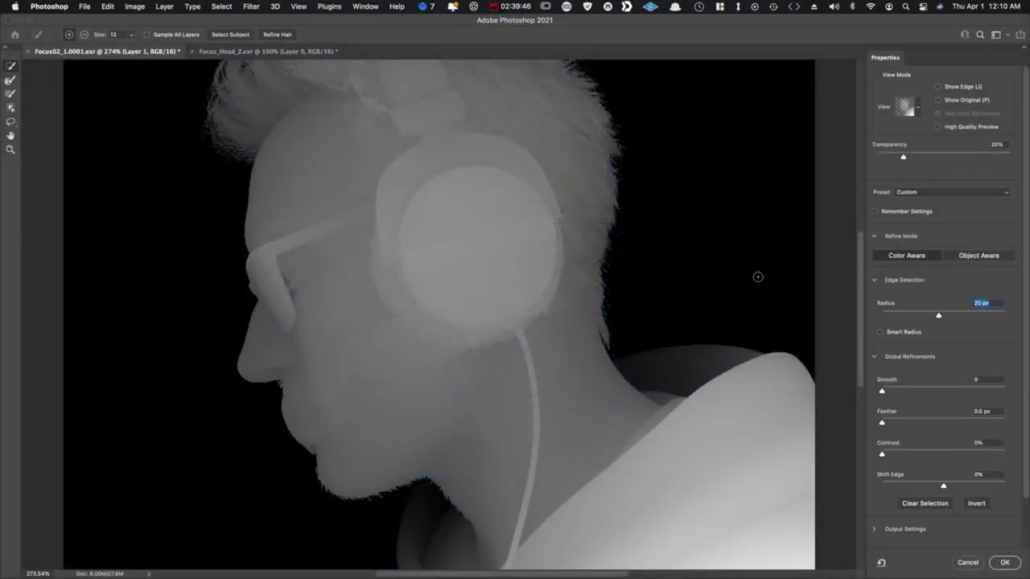
# Refine the depth layer's selection with a 20 px edge radius and compare the resulting top layer by toggling its visibility.
pyautogui.press('Tab')
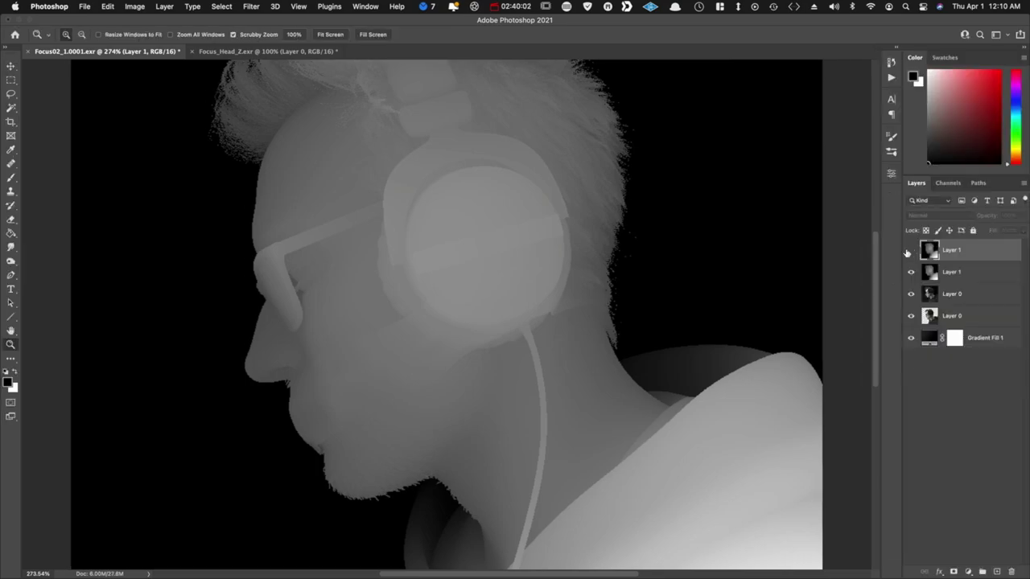
pyautogui.click(910, 249)
pyautogui.click(911, 249)
pyautogui.click(911, 250)
pyautogui.moveTo(951, 272); pyautogui.dragTo(978, 266)
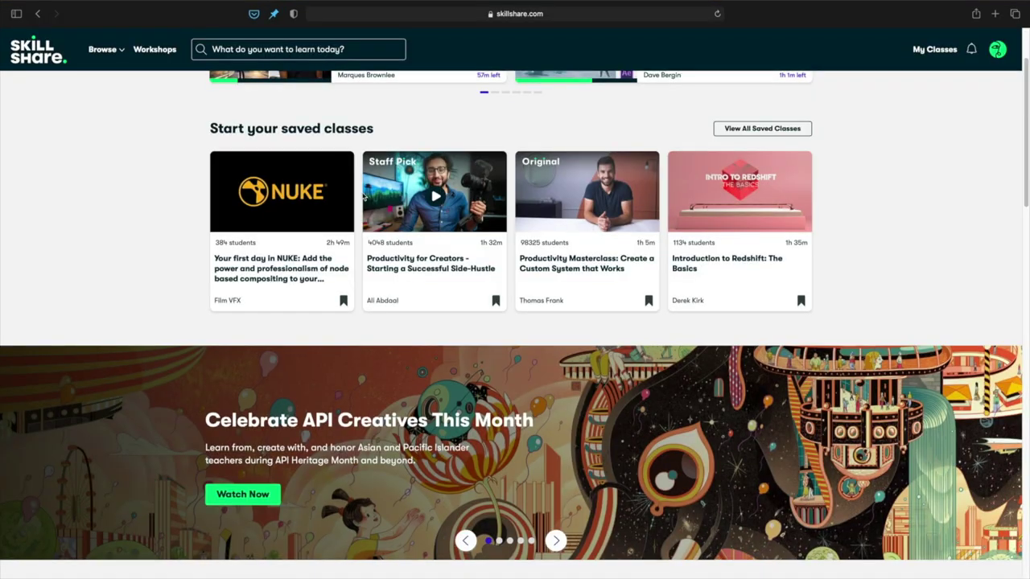
# Browse the recommended classes, workshops and recommended lists on the Skillshare home page.
pyautogui.scroll(-8, 364, 197)
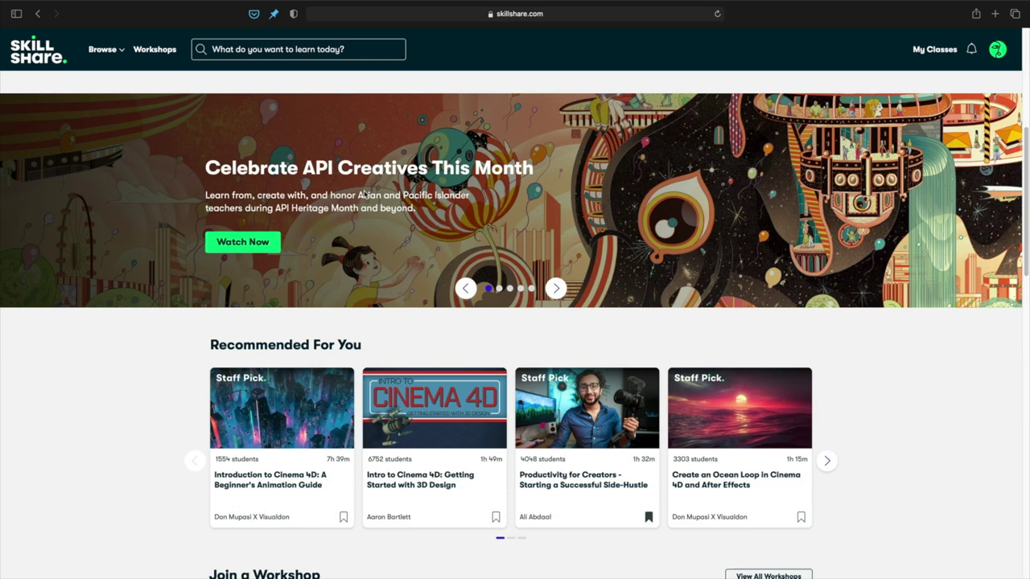
pyautogui.scroll(-4, 363, 195)
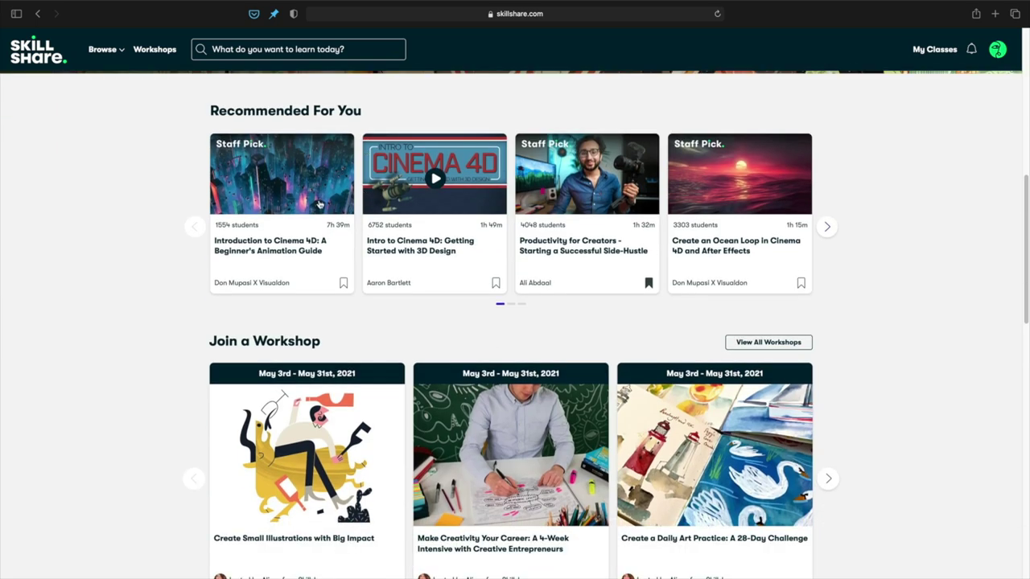
pyautogui.scroll(-6, 614, 300)
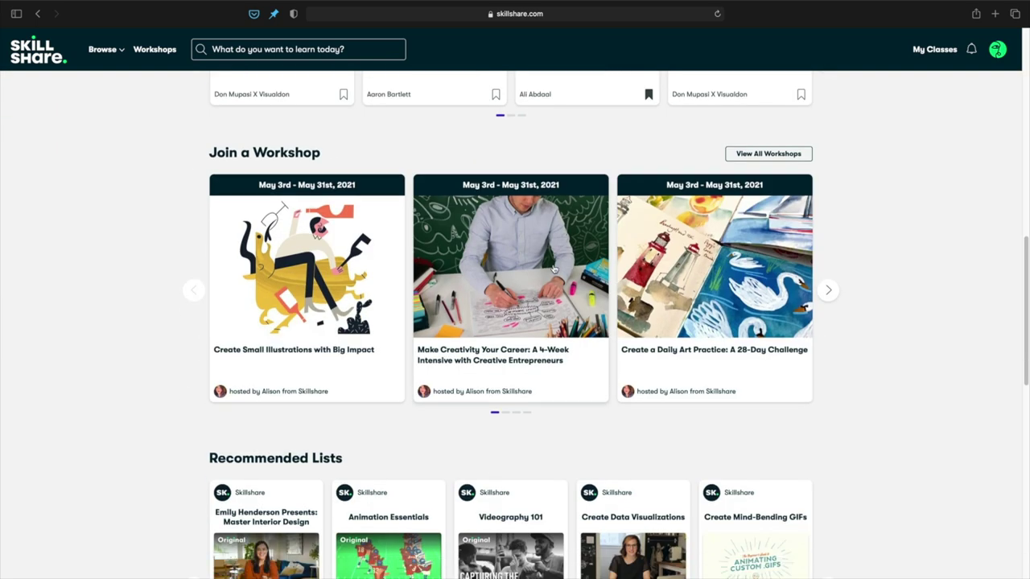
pyautogui.scroll(-3, 698, 249)
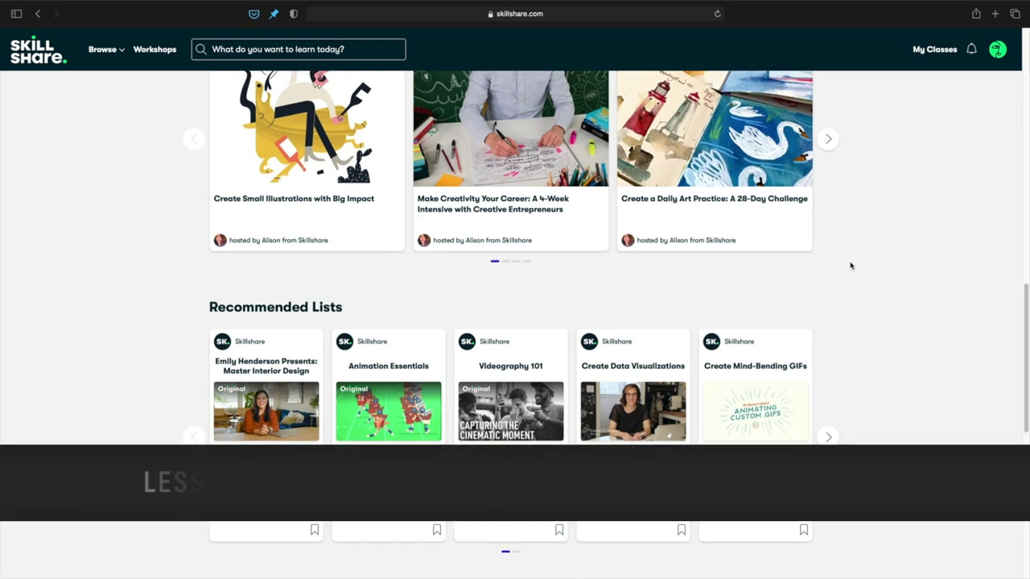
pyautogui.scroll(-1, 875, 267)
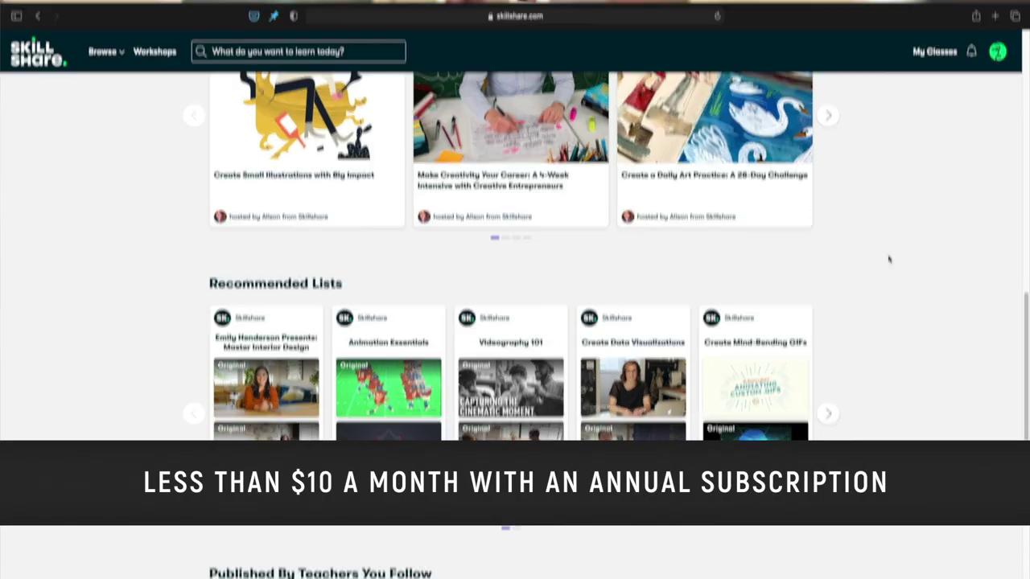